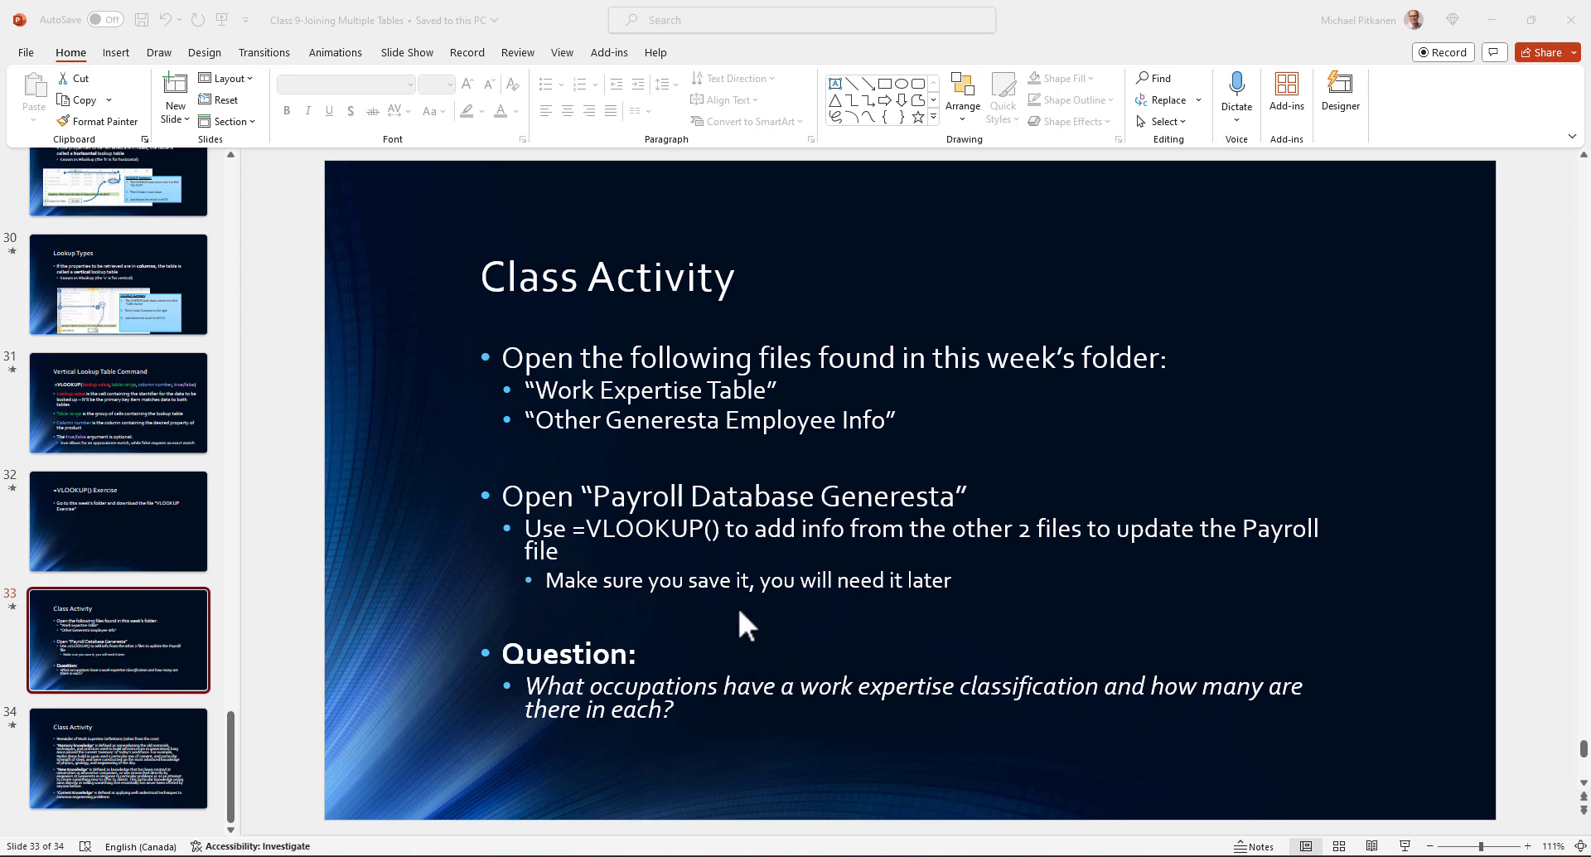
Show slide 34, 'Class Activity', which defines Memory, New and Current Knowledge
{"action": "left_click", "coordinate": [91, 756]}
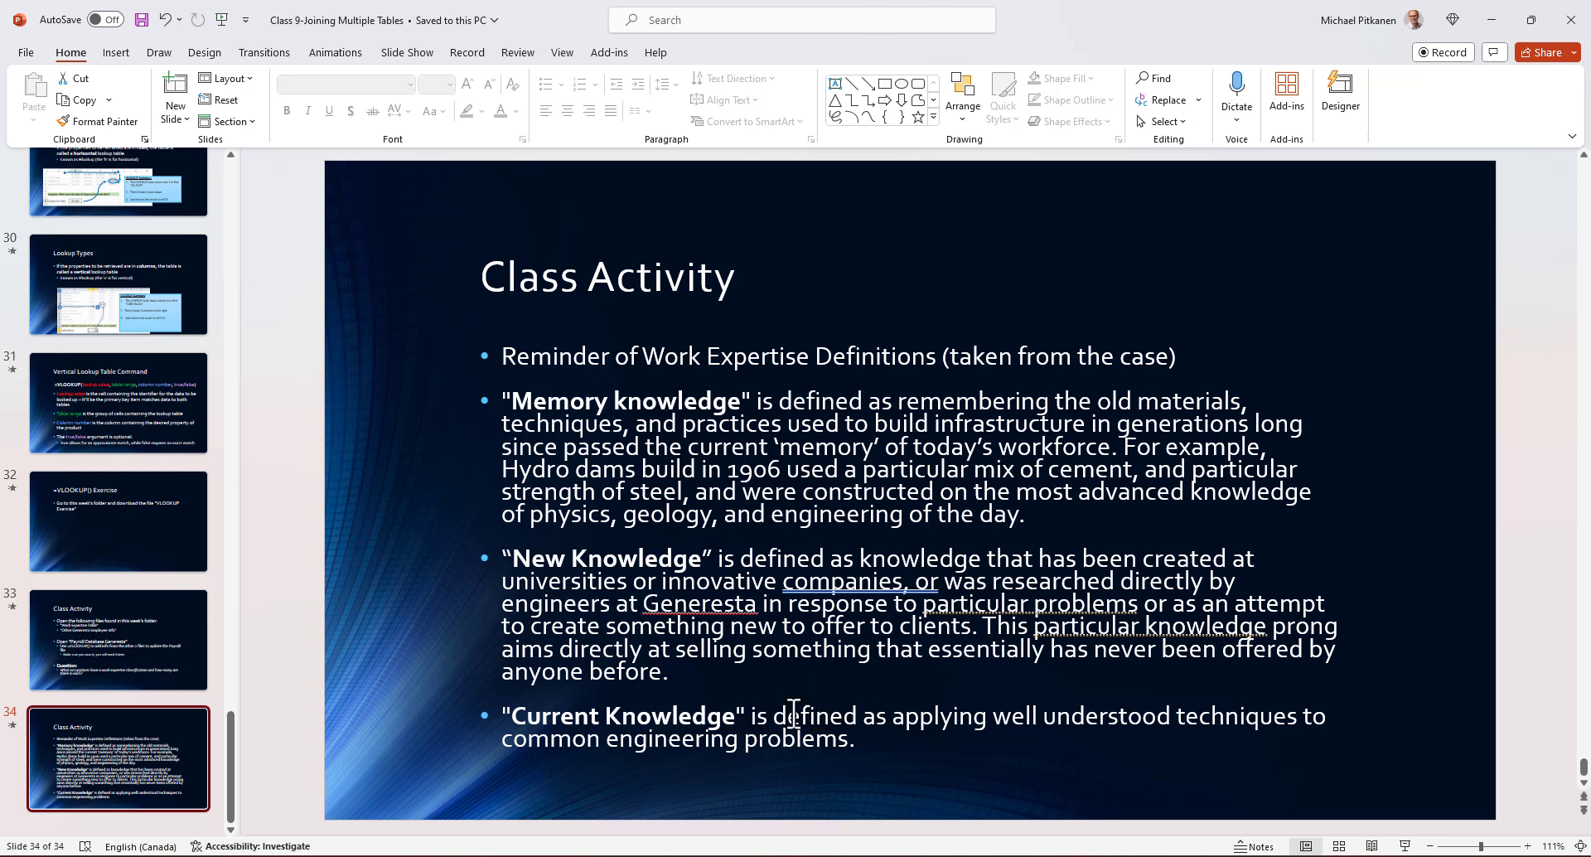
Switch to the Payroll Database Generesta workbook, which opens on its HQ sheet
{"action": "mouse_move", "coordinate": [775, 853]}
{"action": "left_click", "coordinate": [1069, 793]}
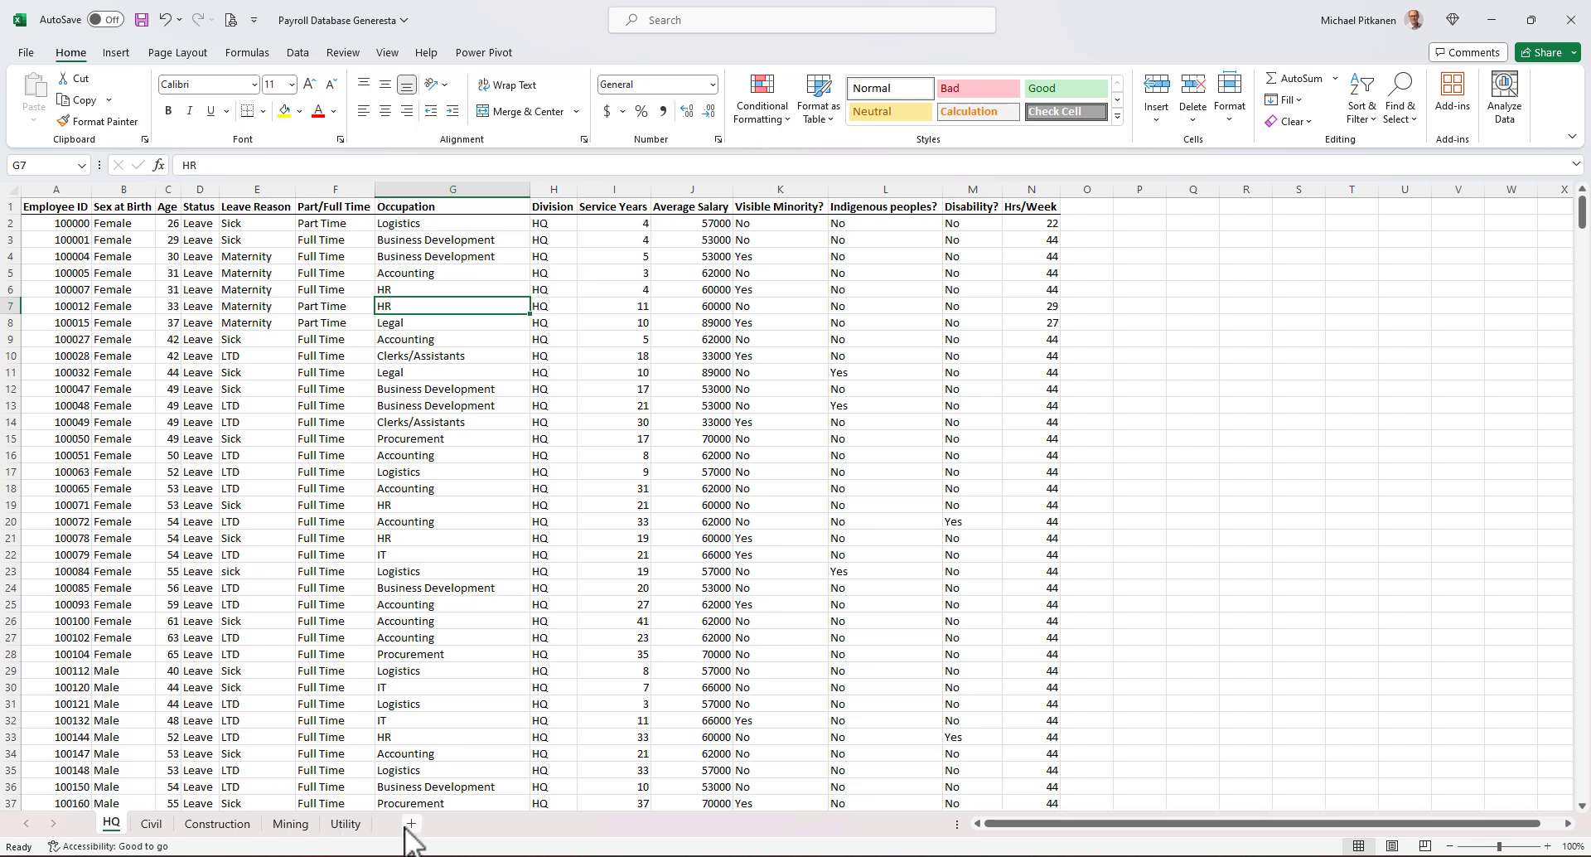
Add Sheet1 as the first sheet and paste the HQ header row, Employee ID through Hrs/Week, into it
{"action": "left_click", "coordinate": [411, 824]}
{"action": "left_click_drag", "start_coordinate": [156, 825], "coordinate": [122, 837]}
{"action": "left_click", "coordinate": [164, 825]}
{"action": "left_click", "coordinate": [10, 206]}
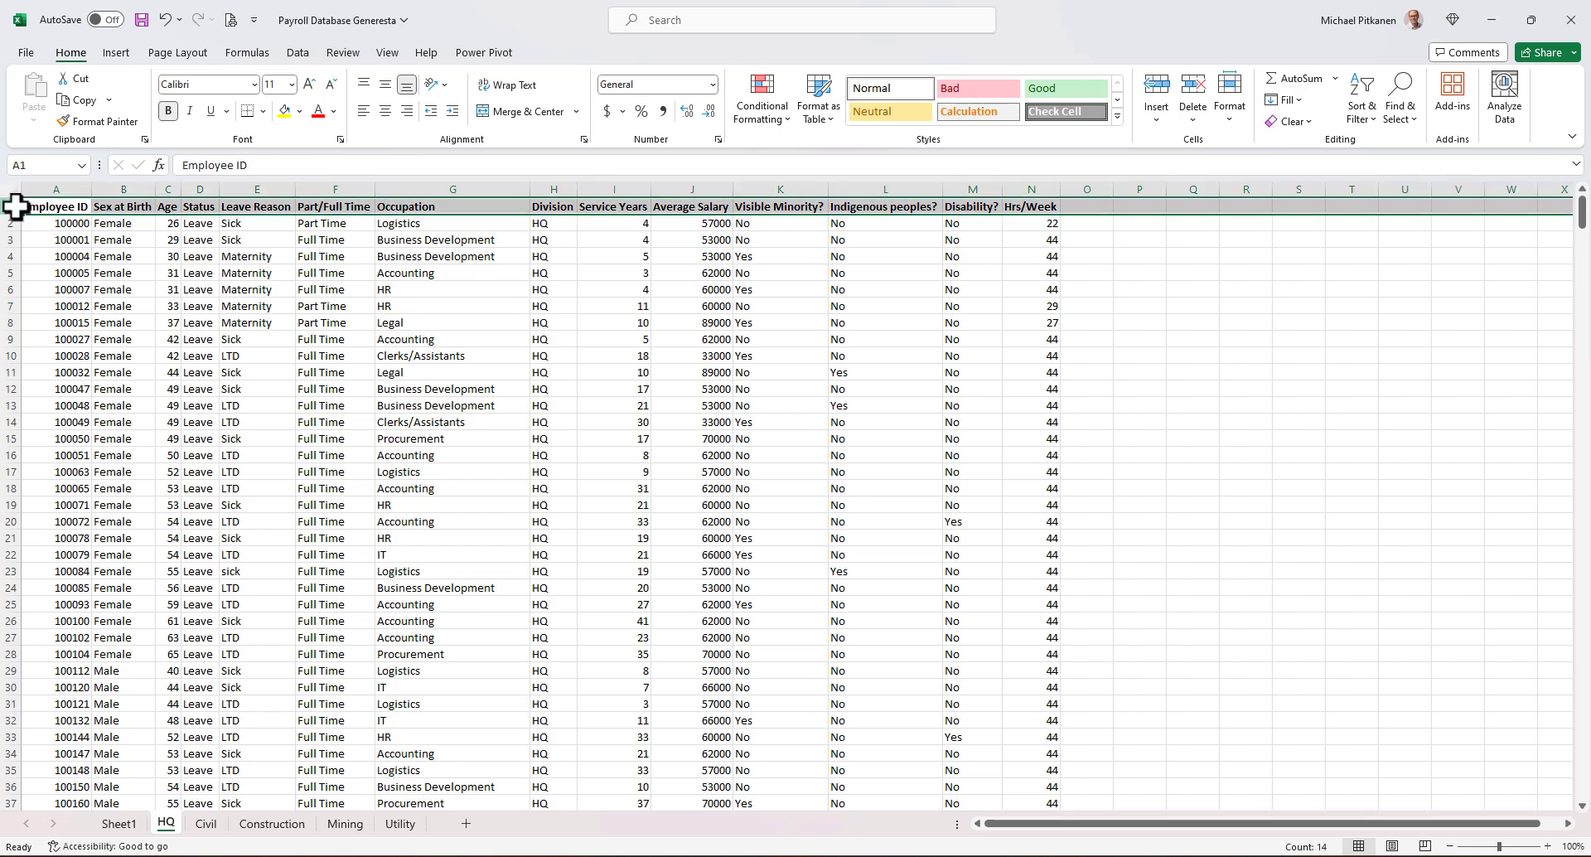
{"action": "key", "text": "ctrl+c"}
{"action": "left_click", "coordinate": [118, 824]}
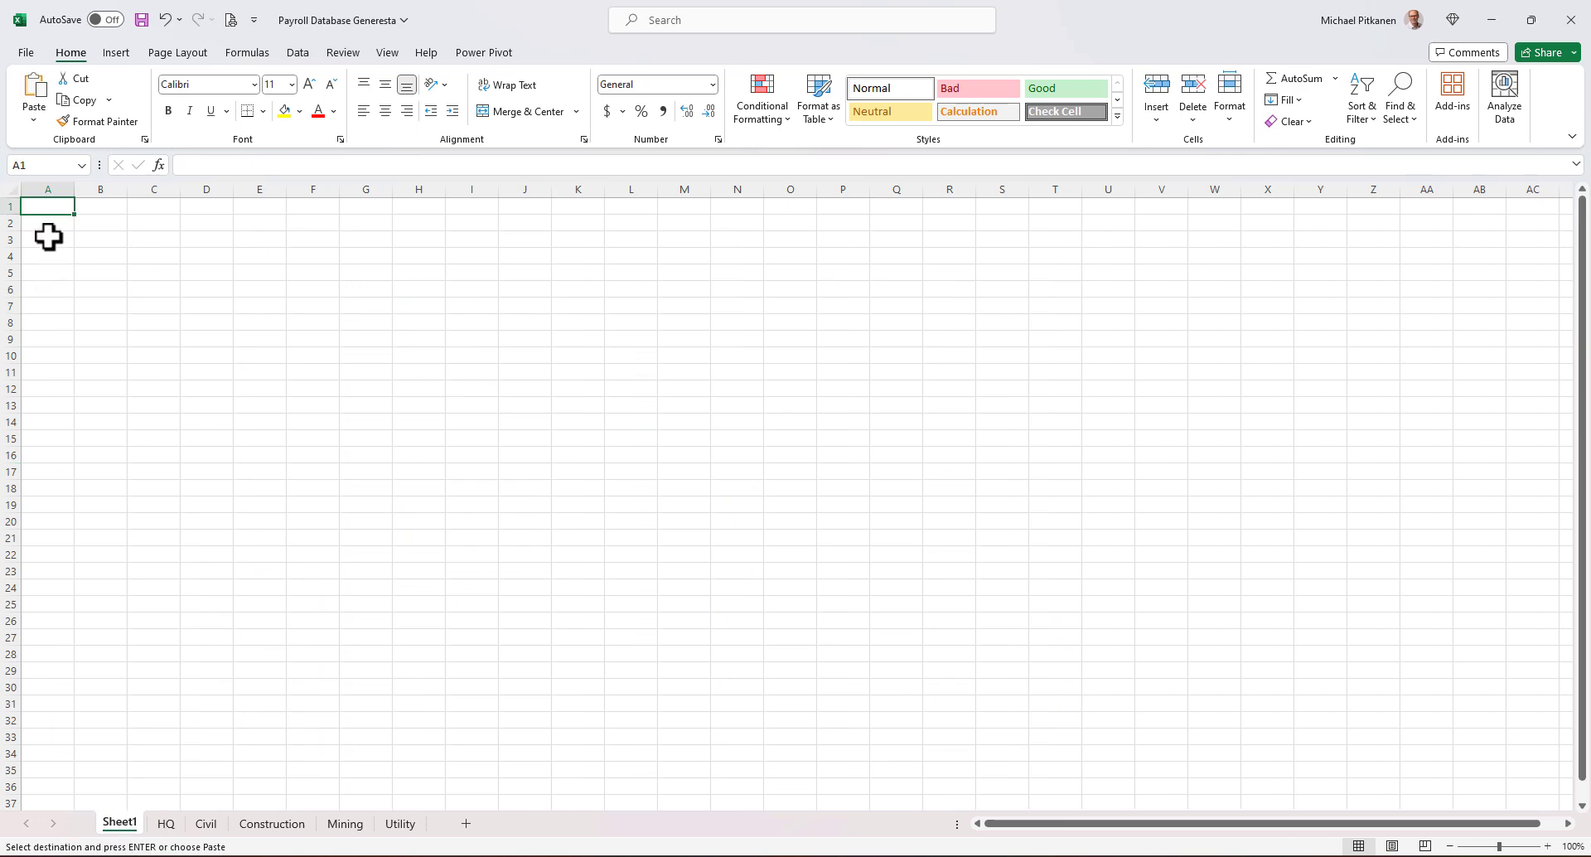
{"action": "key", "text": "ctrl+v"}
{"action": "left_click", "coordinate": [110, 223]}
{"action": "key", "text": "Escape"}
{"action": "key", "text": "Left"}
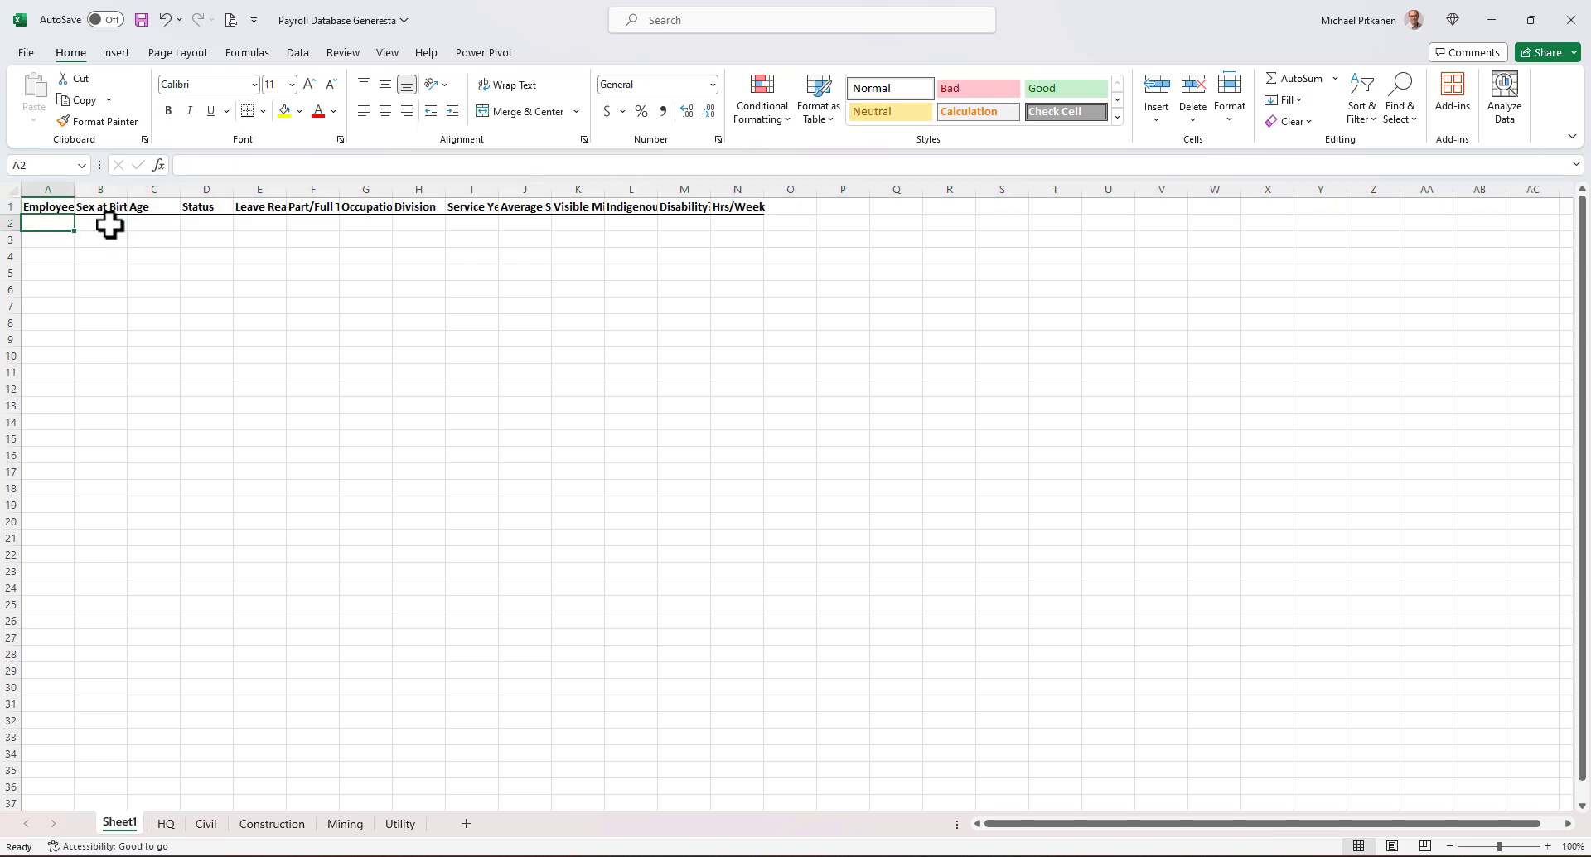
In Sheet1 A2, start =FILTER(VSTACK('HQ:Utility'!A2:N673 spanning sheets HQ through Utility
{"action": "type", "text": "=filter"}
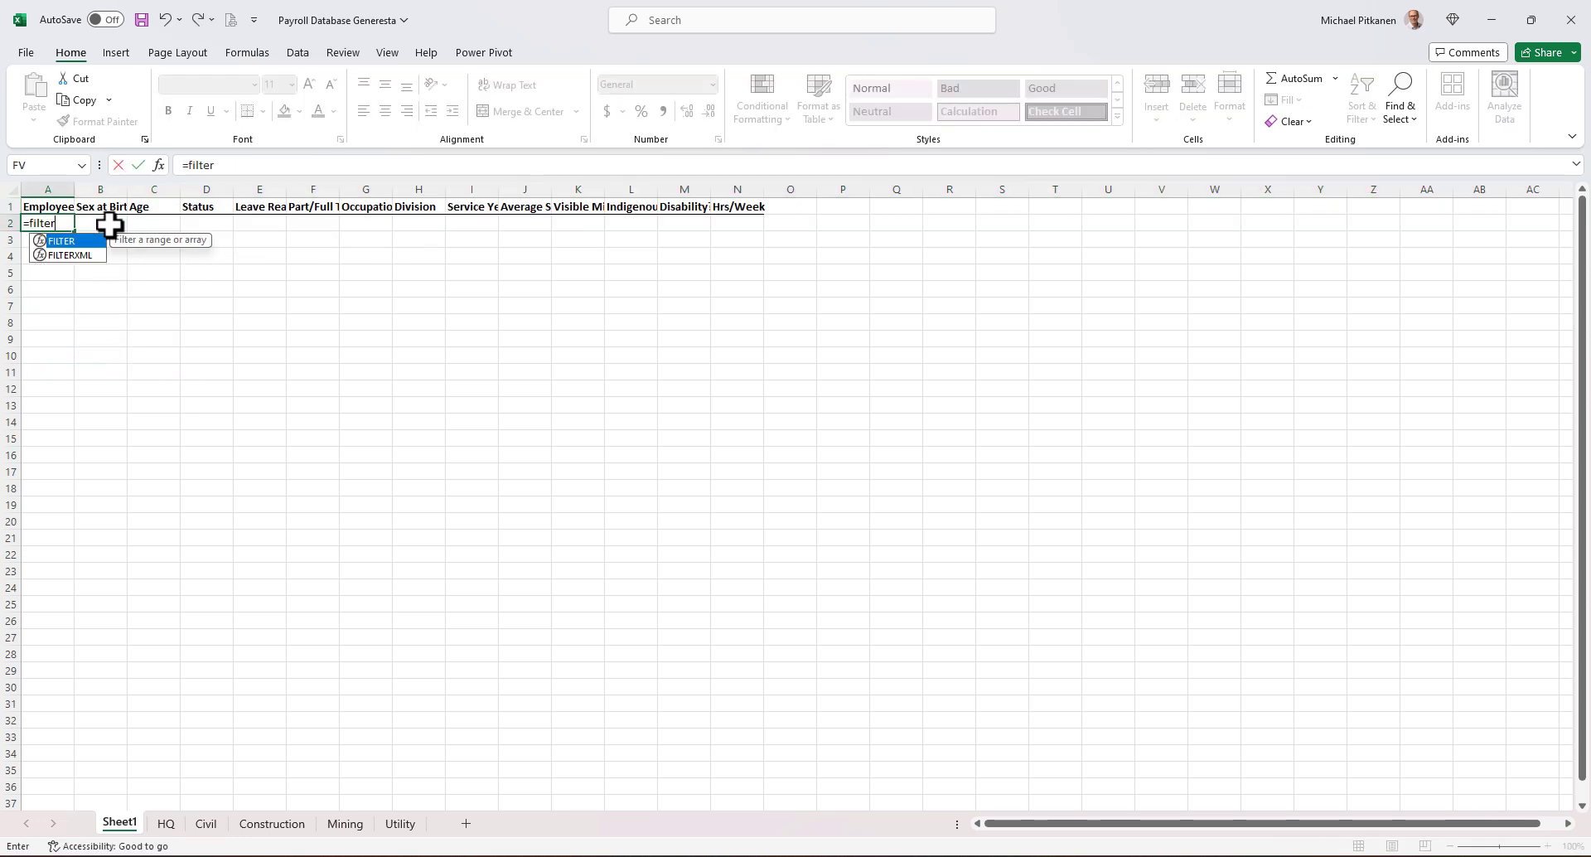
{"action": "type", "text": "("}
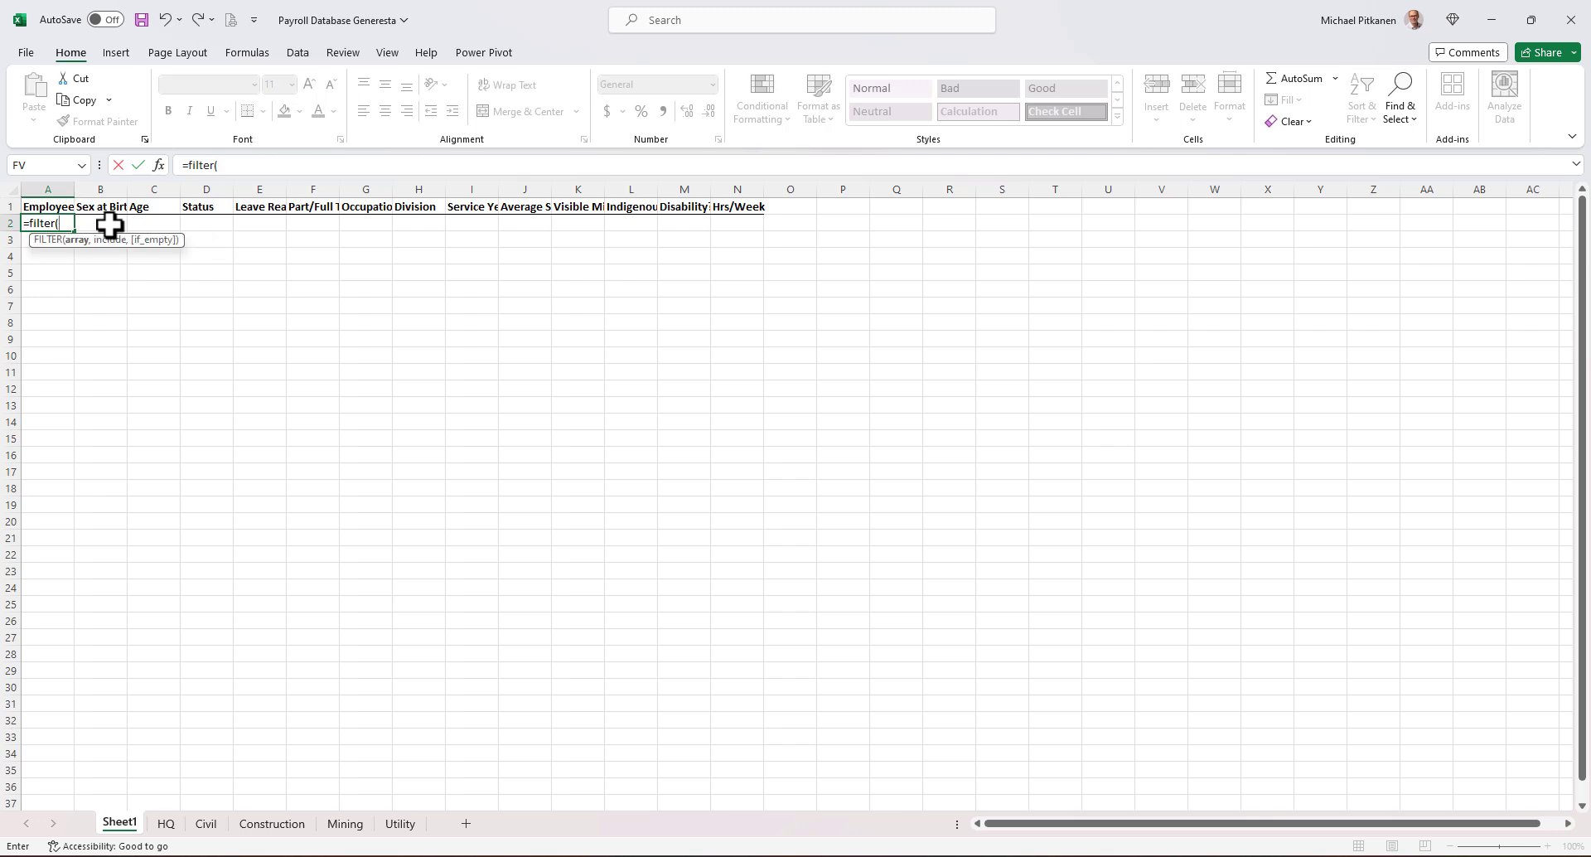
{"action": "type", "text": "vstack("}
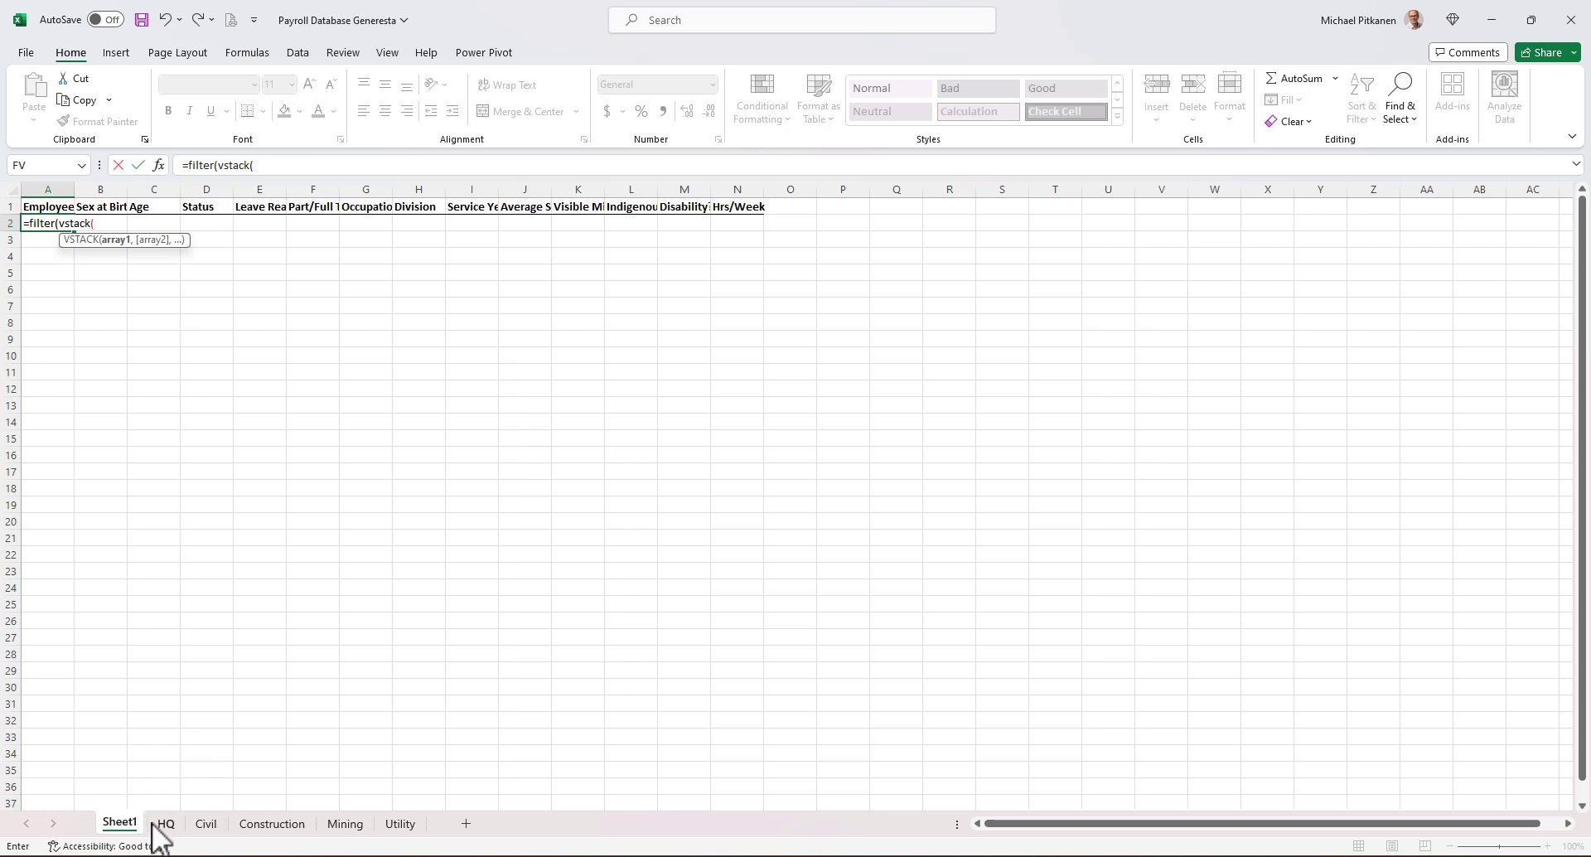
{"action": "left_click", "coordinate": [157, 825]}
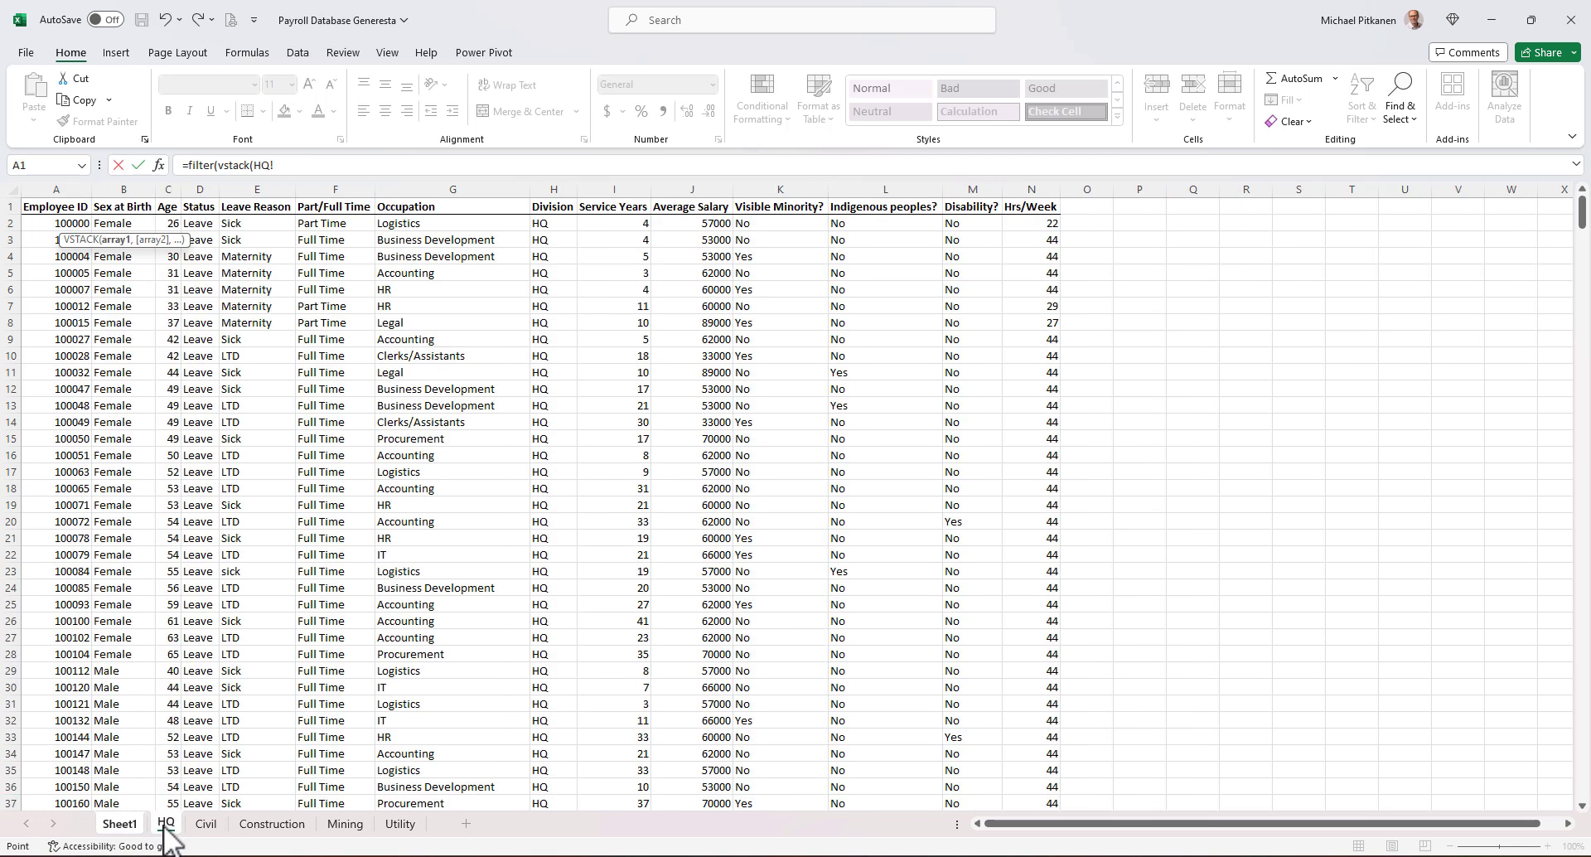
{"action": "left_click", "coordinate": [411, 828], "text": "shift"}
{"action": "left_click", "coordinate": [40, 225]}
{"action": "key", "text": "ctrl+shift+Right"}
{"action": "key", "text": "ctrl+shift+Down"}
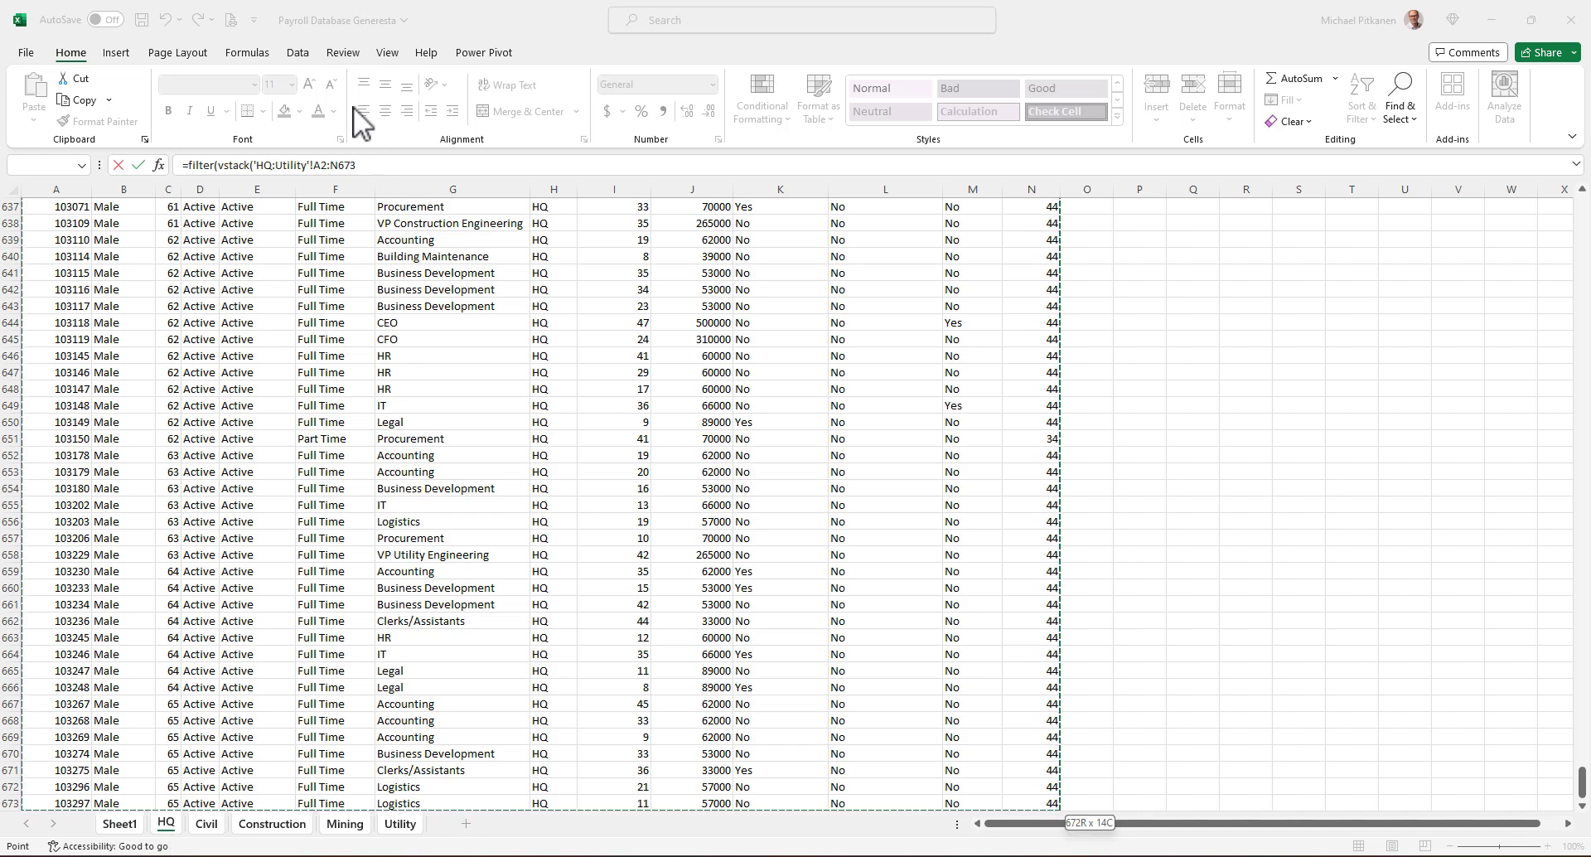
{"action": "left_click", "coordinate": [390, 165]}
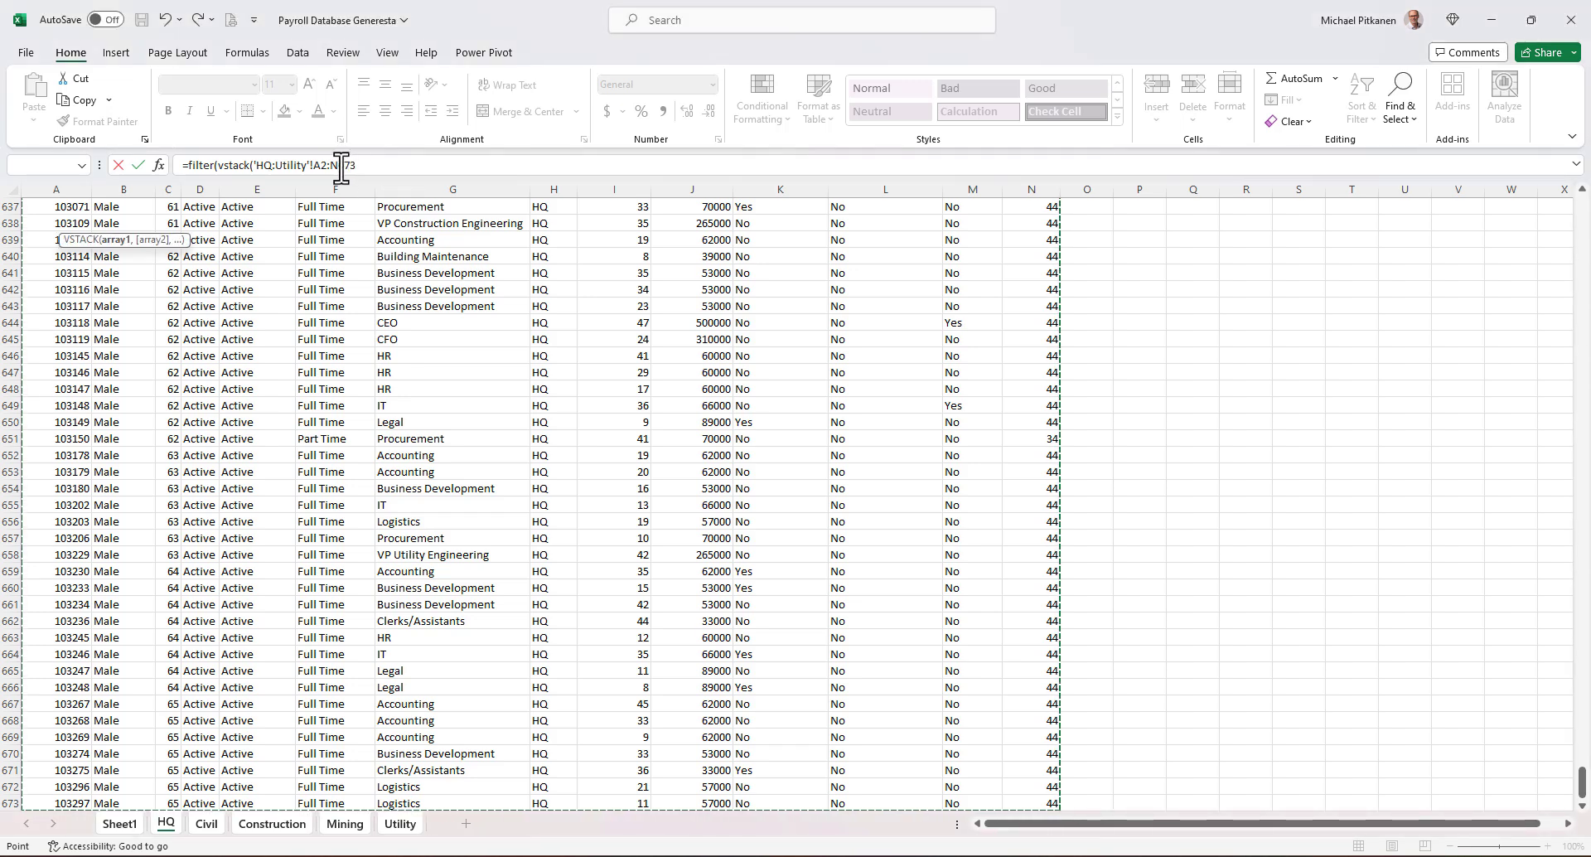
Extend the stacked range to A2:N5000 and paste a second VSTACK copy as the include argument
{"action": "left_click_drag", "start_coordinate": [339, 168], "coordinate": [431, 170]}
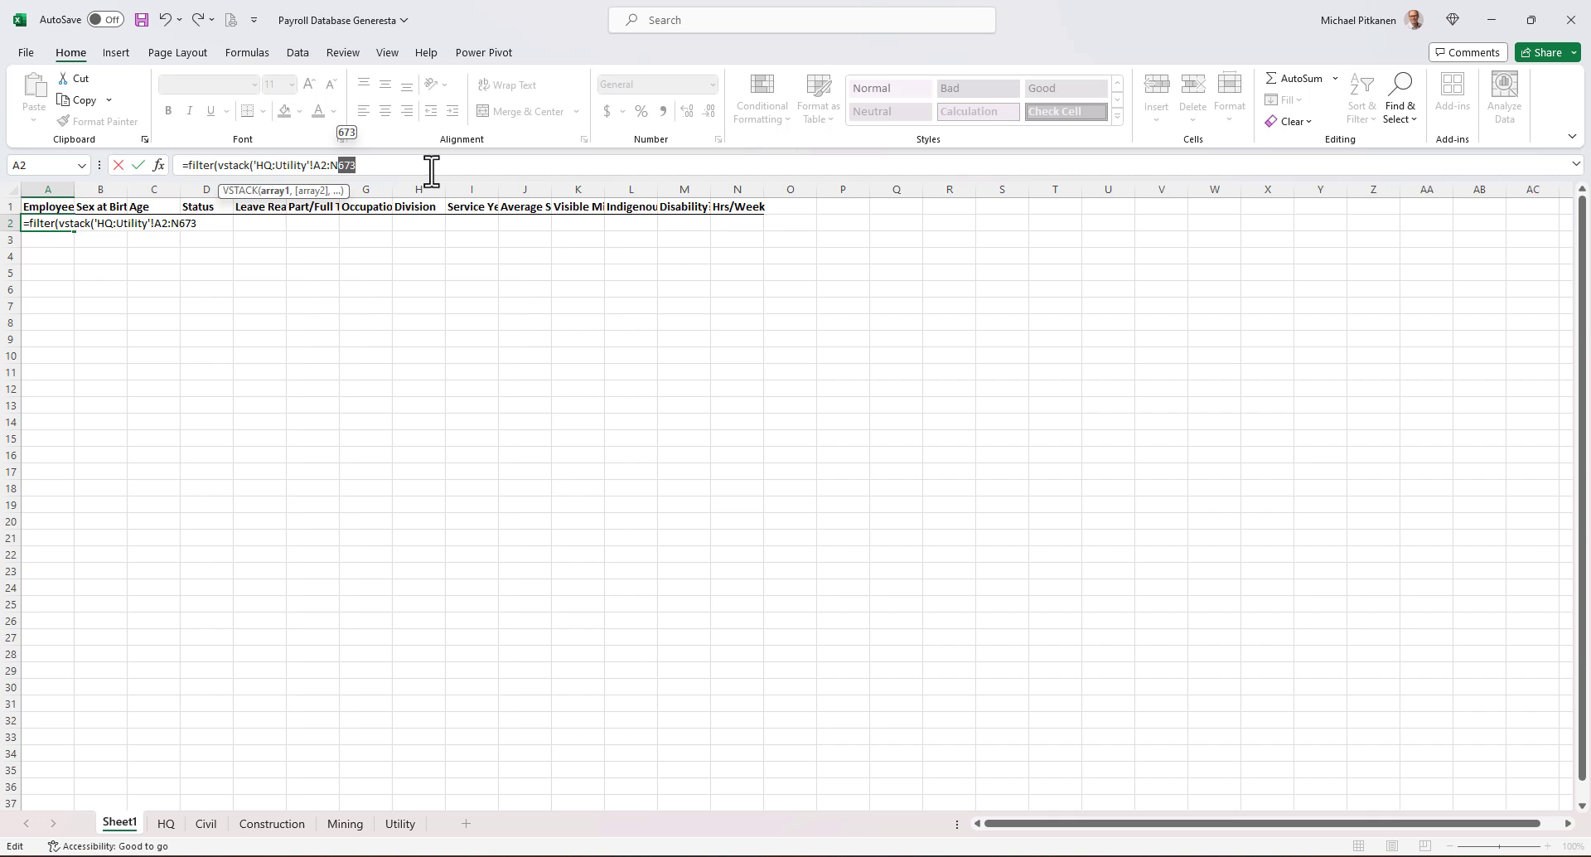
{"action": "type", "text": "5000,"}
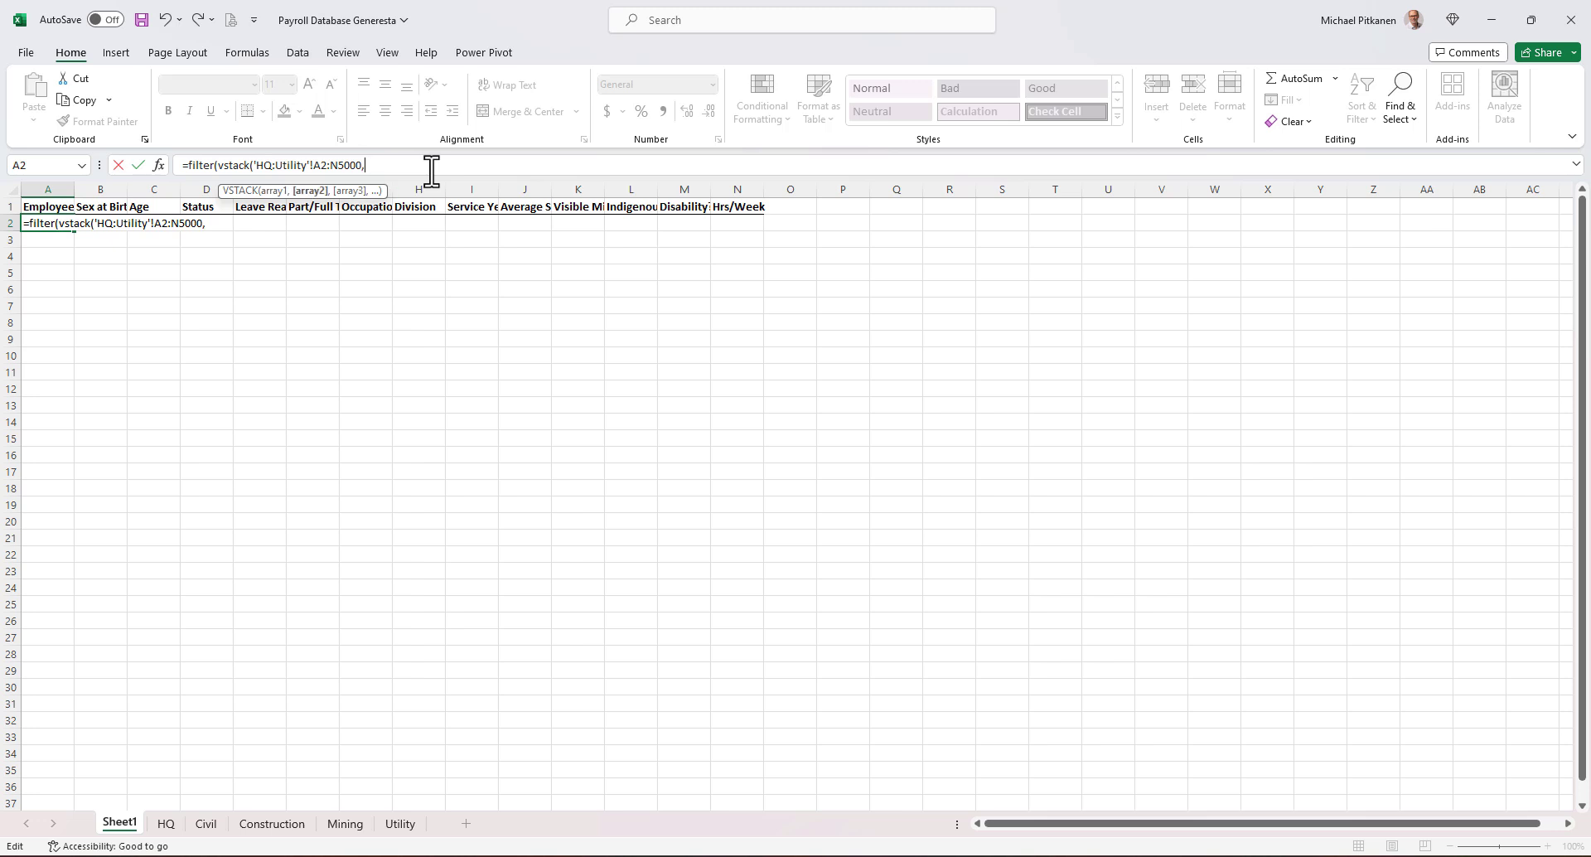
{"action": "key", "text": "BackSpace"}
{"action": "type", "text": "),"}
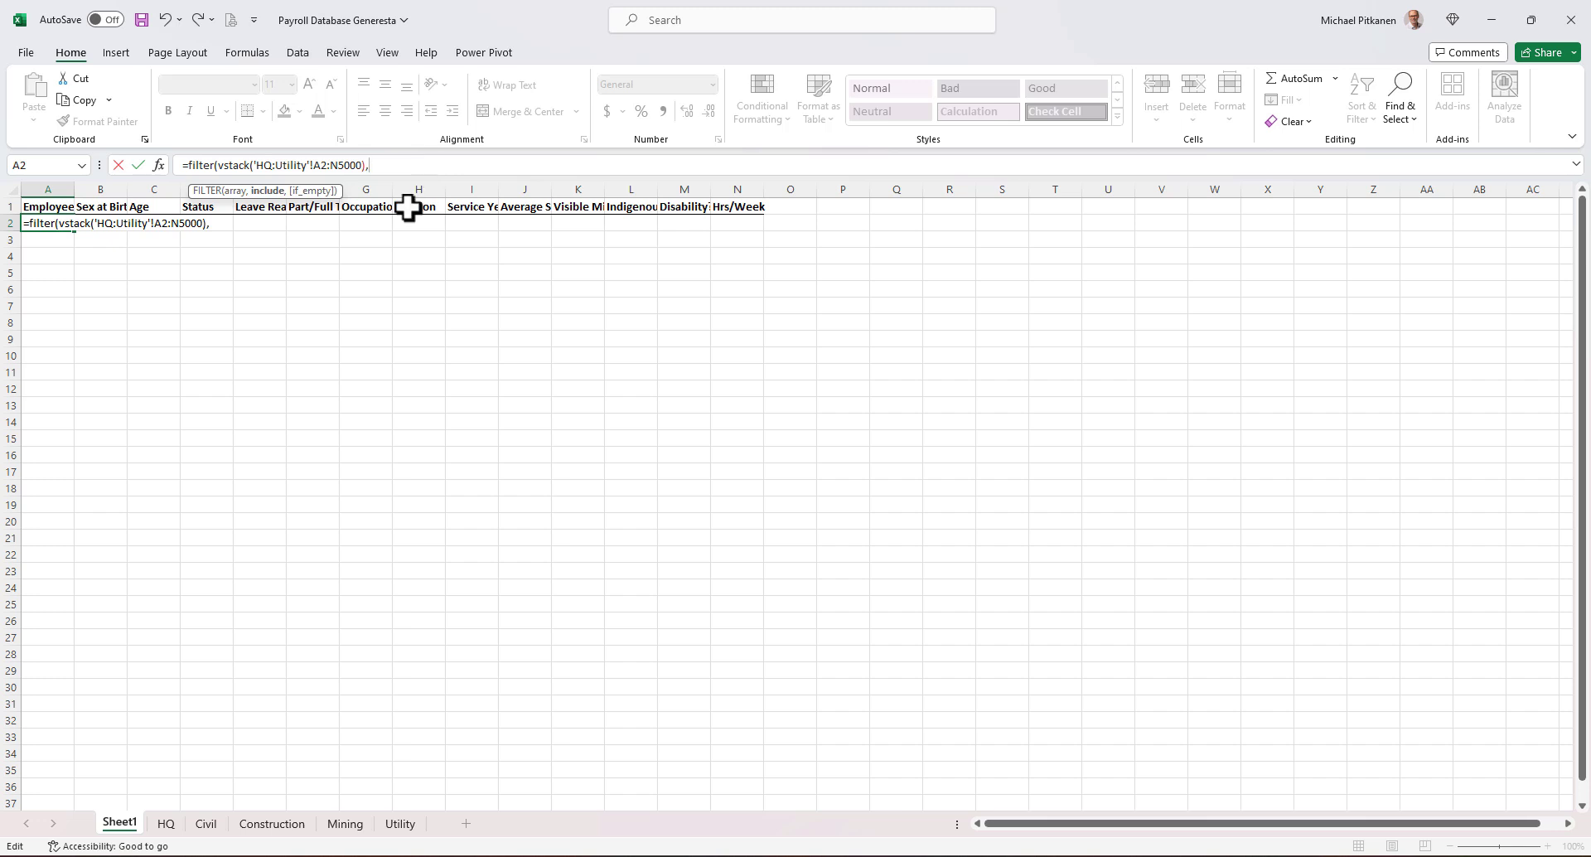
{"action": "left_click_drag", "start_coordinate": [217, 165], "coordinate": [365, 165]}
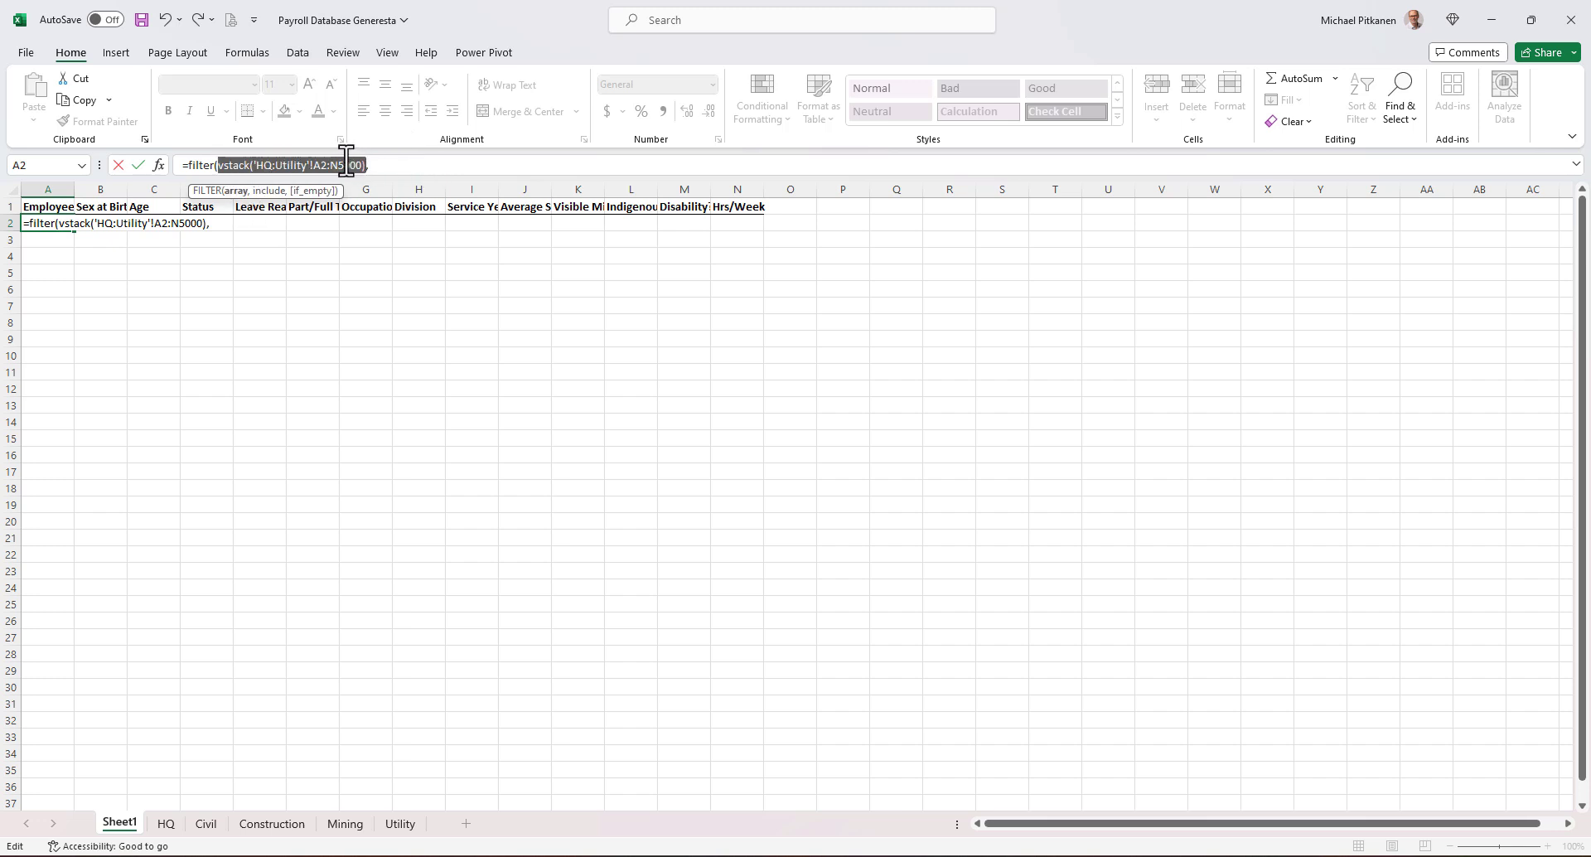
{"action": "key", "text": "ctrl+c"}
{"action": "left_click", "coordinate": [384, 165]}
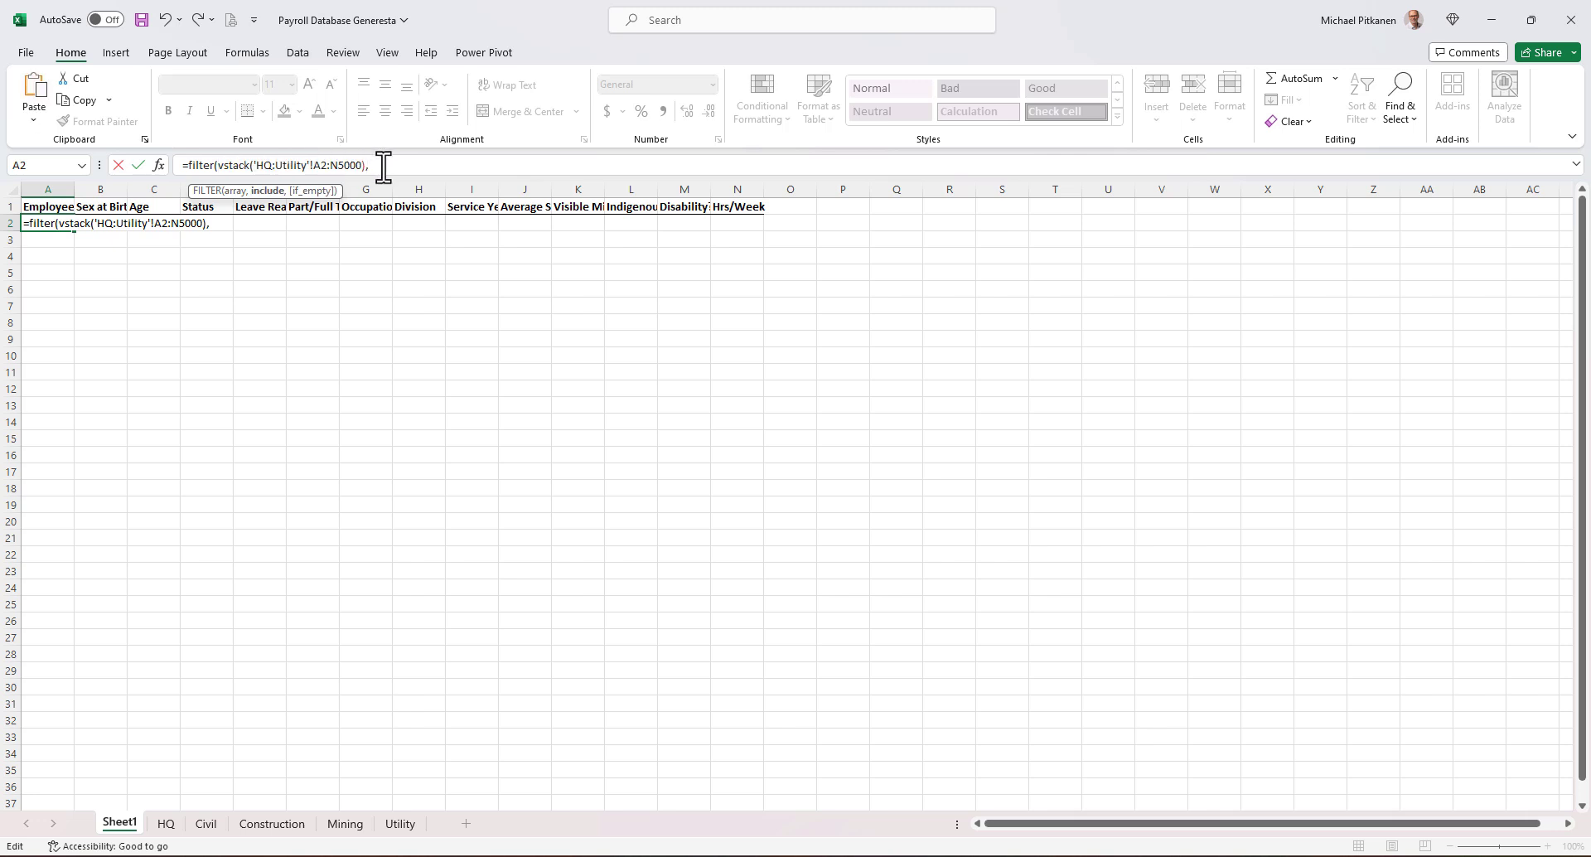
{"action": "key", "text": "ctrl+v"}
Narrow the second VSTACK to A2:A5000, close FILTER and enter the formula
{"action": "left_click", "coordinate": [487, 168]}
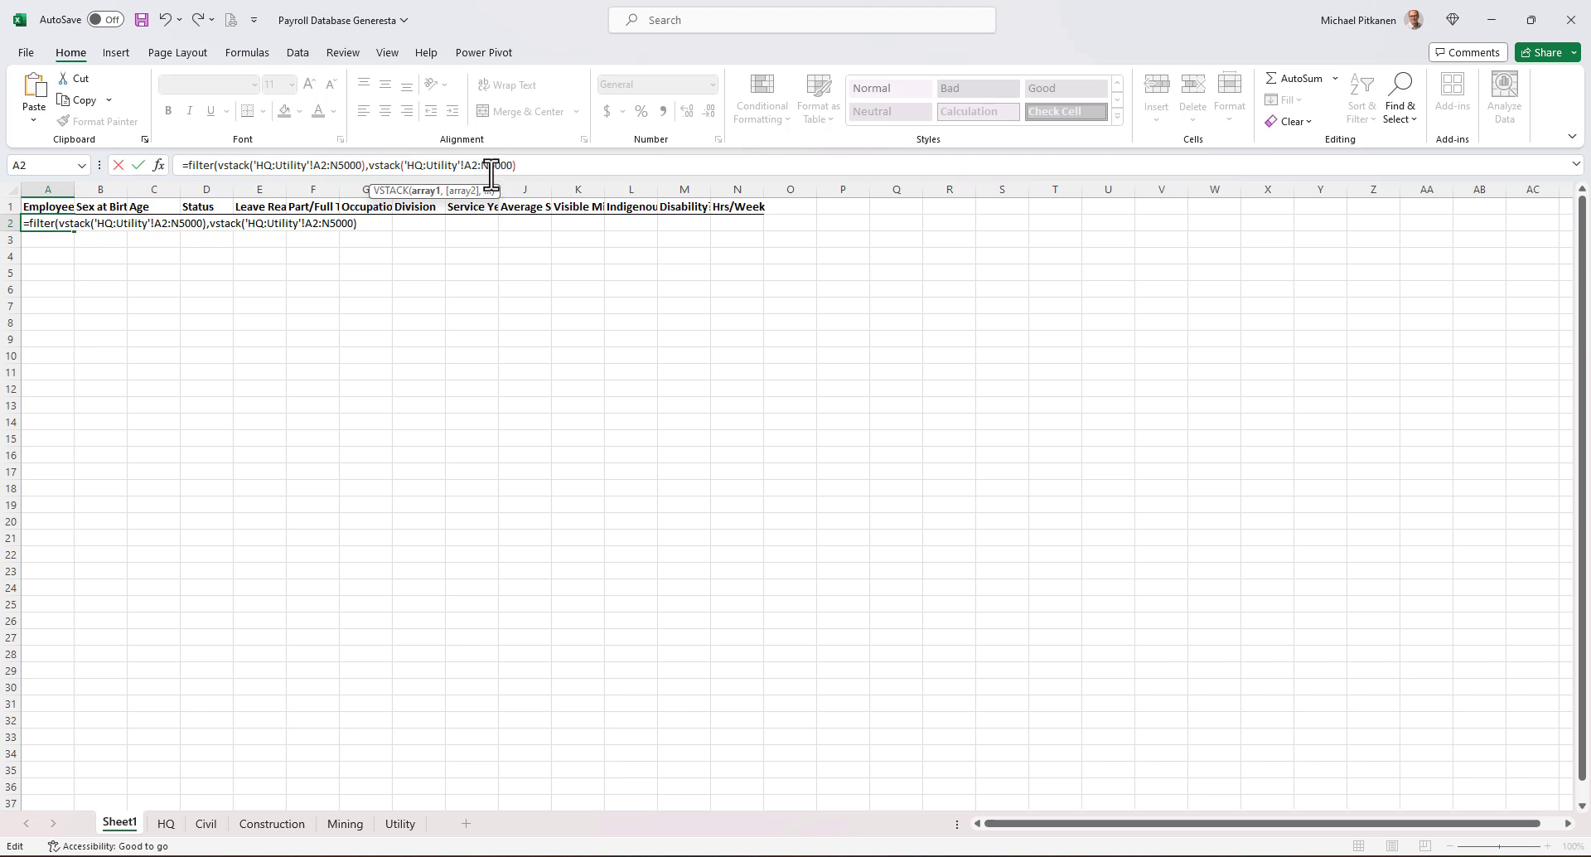
{"action": "left_click", "coordinate": [492, 166]}
{"action": "key", "text": "BackSpace"}
{"action": "type", "text": "A"}
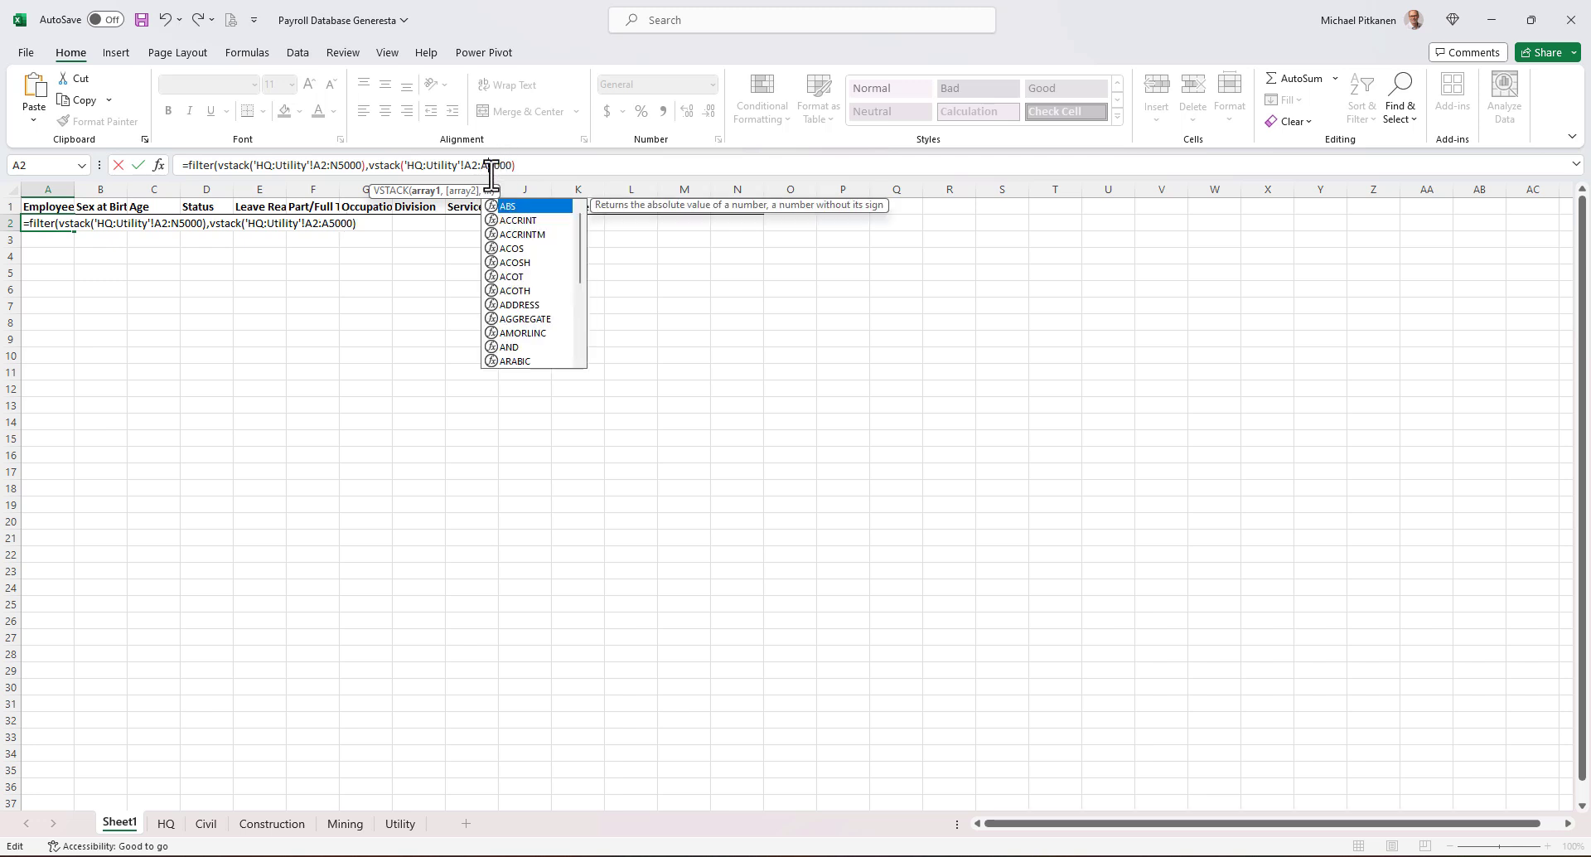
{"action": "left_click", "coordinate": [543, 166]}
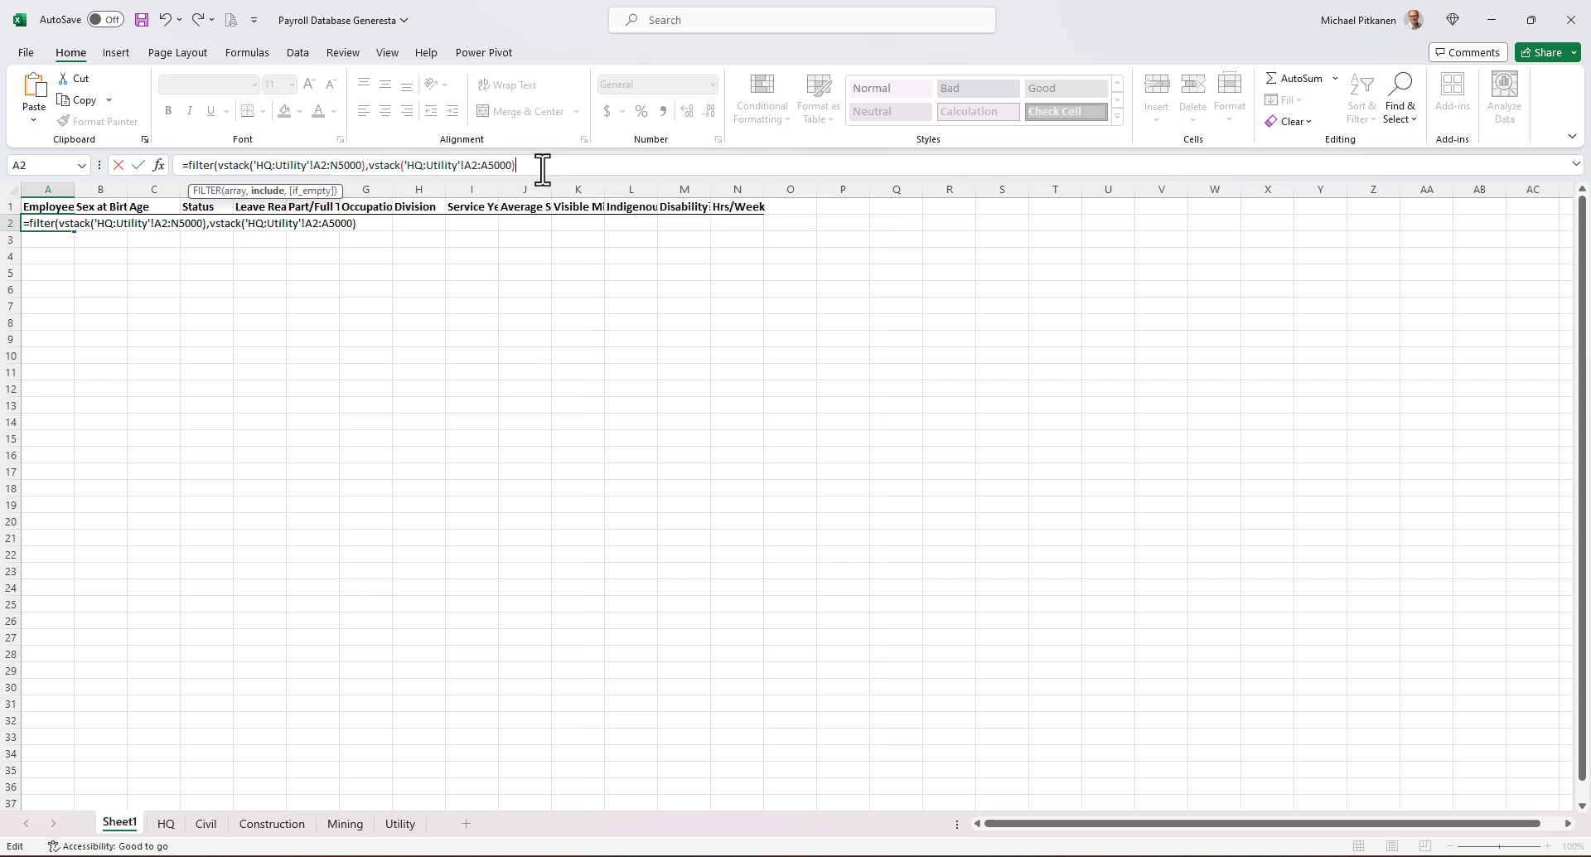
{"action": "type", "text": "<>"}
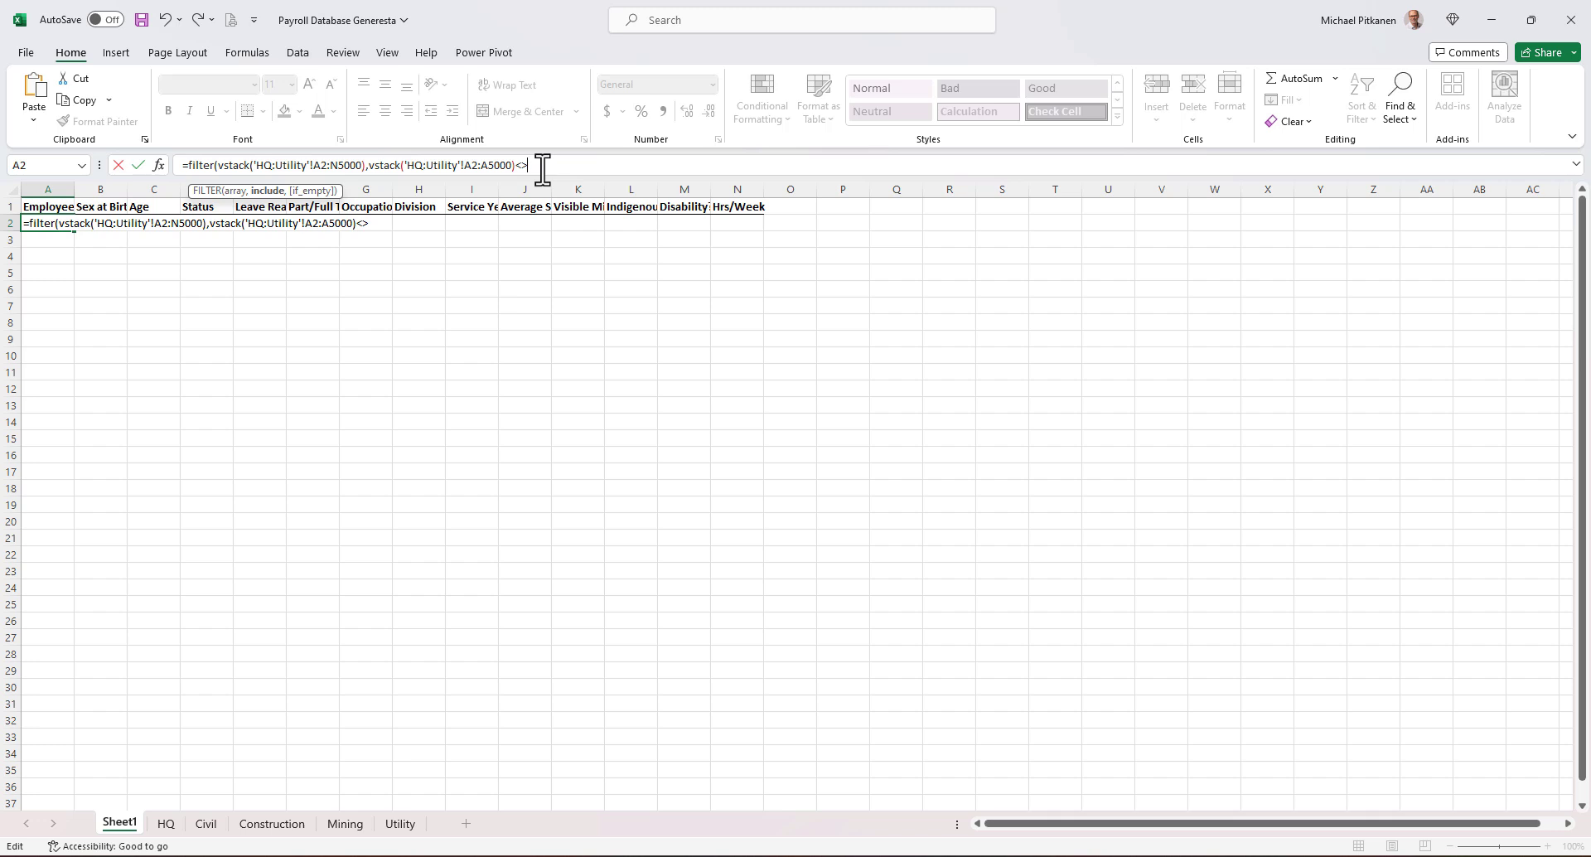
{"action": "type", "text": "\"\""}
{"action": "key", "text": "BackSpace"}
{"action": "key", "text": "BackSpace"}
{"action": "key", "text": "BackSpace"}
{"action": "type", "text": ")"}
{"action": "key", "text": "Return"}
{"action": "key", "text": "Up"}
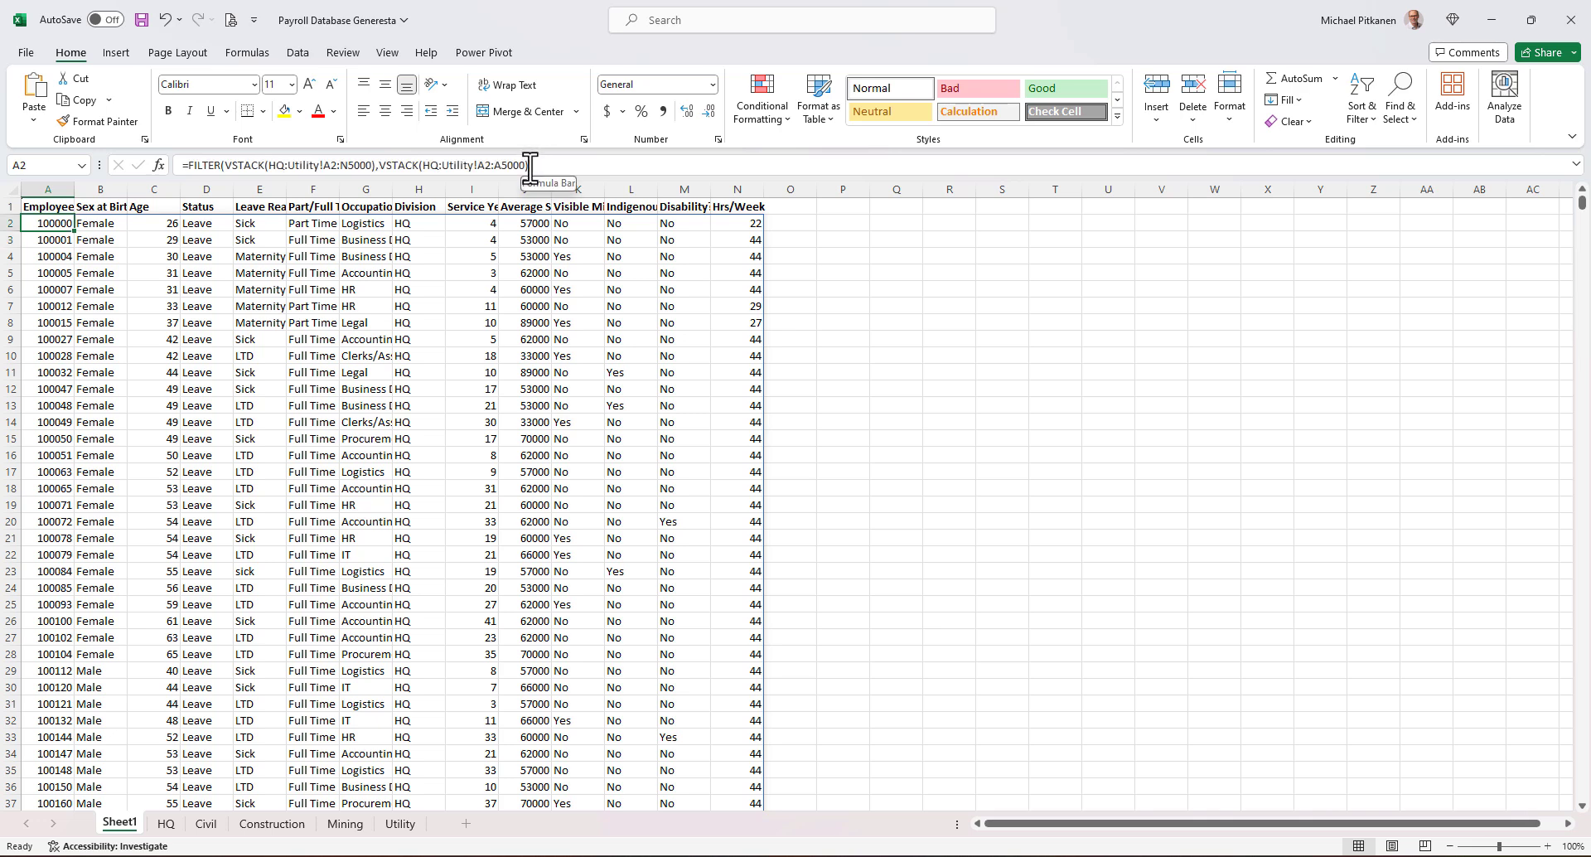
Add <>"" after the A2:A5000 VSTACK so FILTER drops blank rows
{"action": "left_click", "coordinate": [529, 165]}
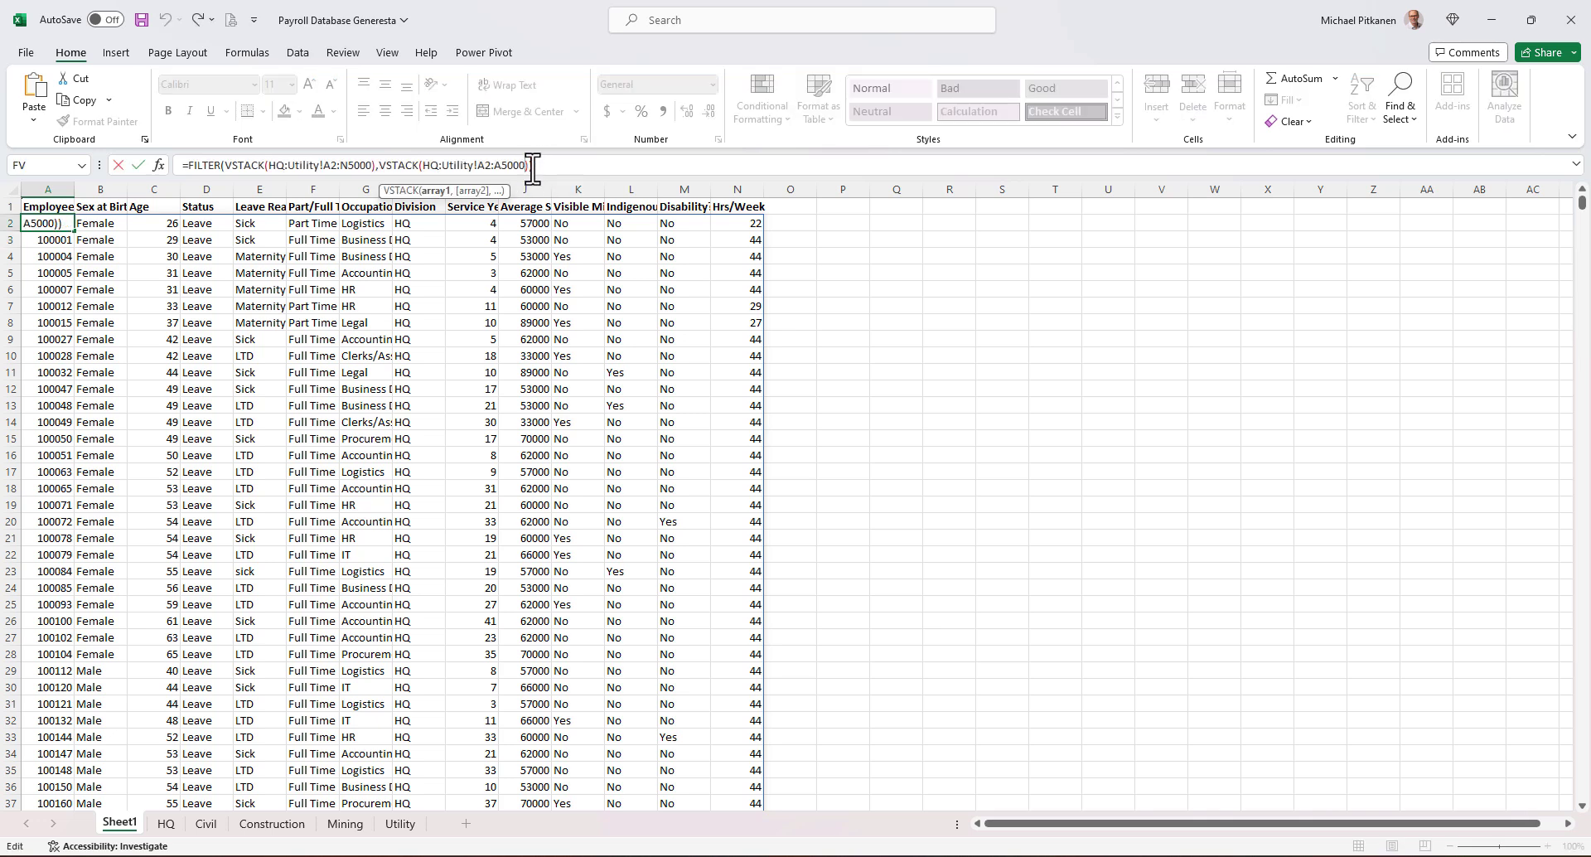
{"action": "type", "text": ")"}
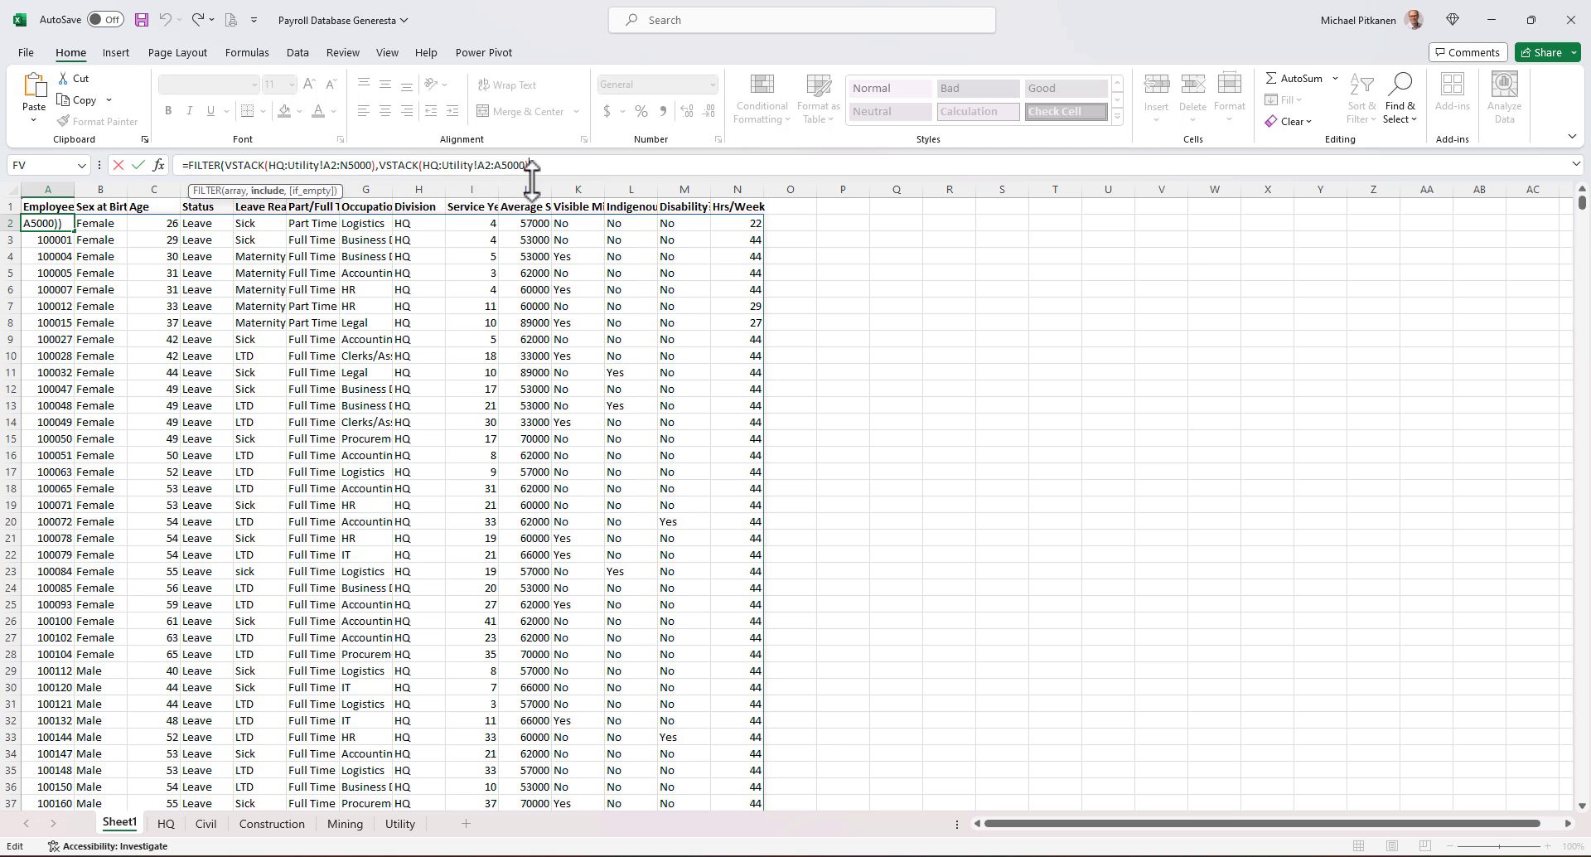
{"action": "type", "text": "<>\"\""}
{"action": "key", "text": "Return"}
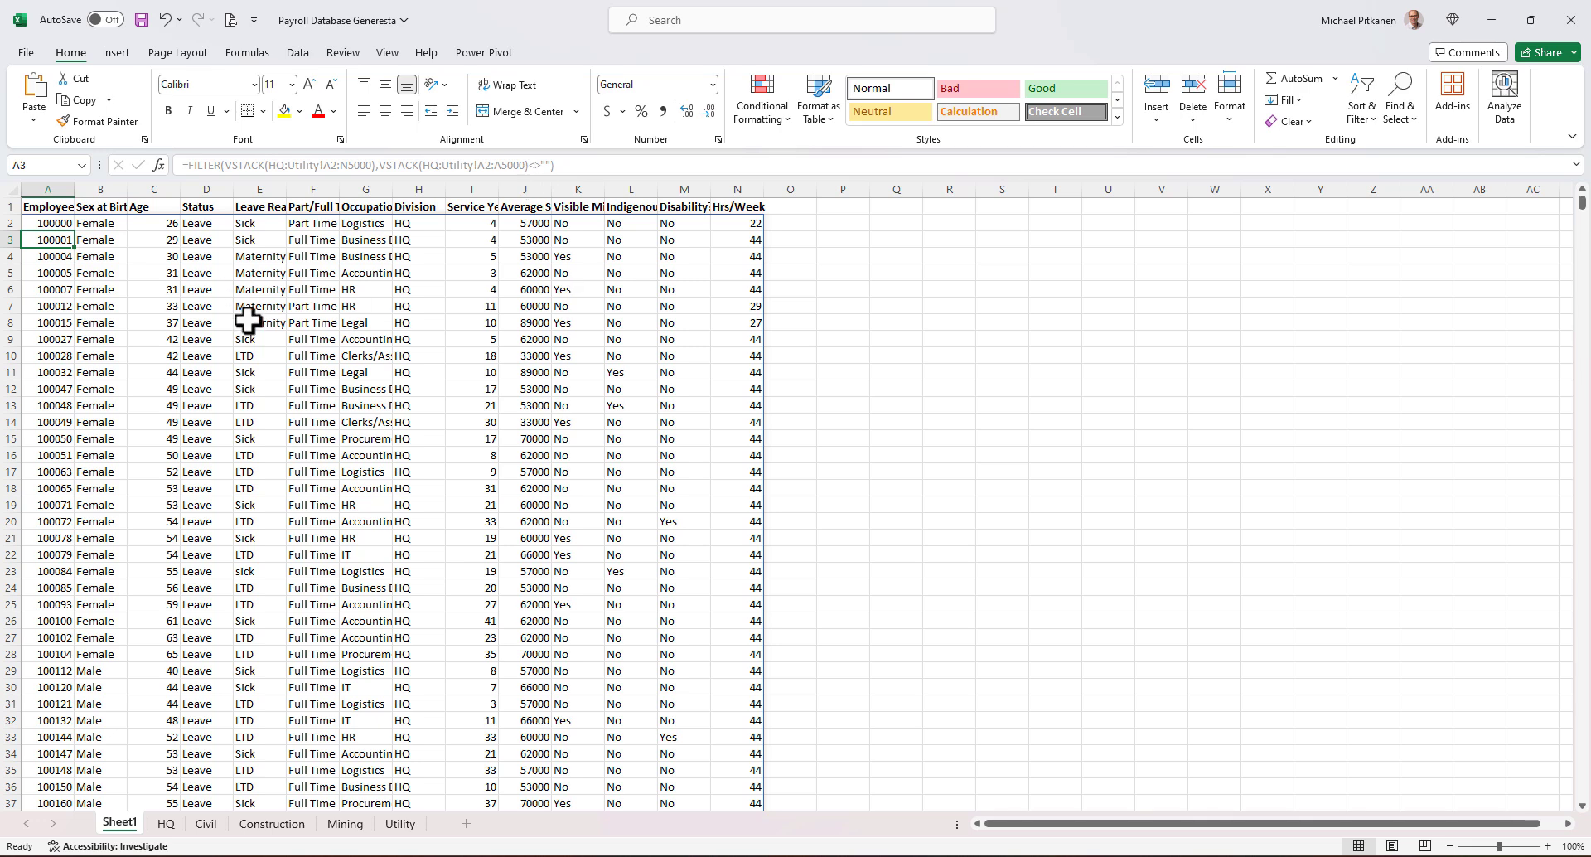
Auto-fit every column on Sheet1 to its contents
{"action": "left_click", "coordinate": [13, 191]}
{"action": "left_click", "coordinate": [13, 191]}
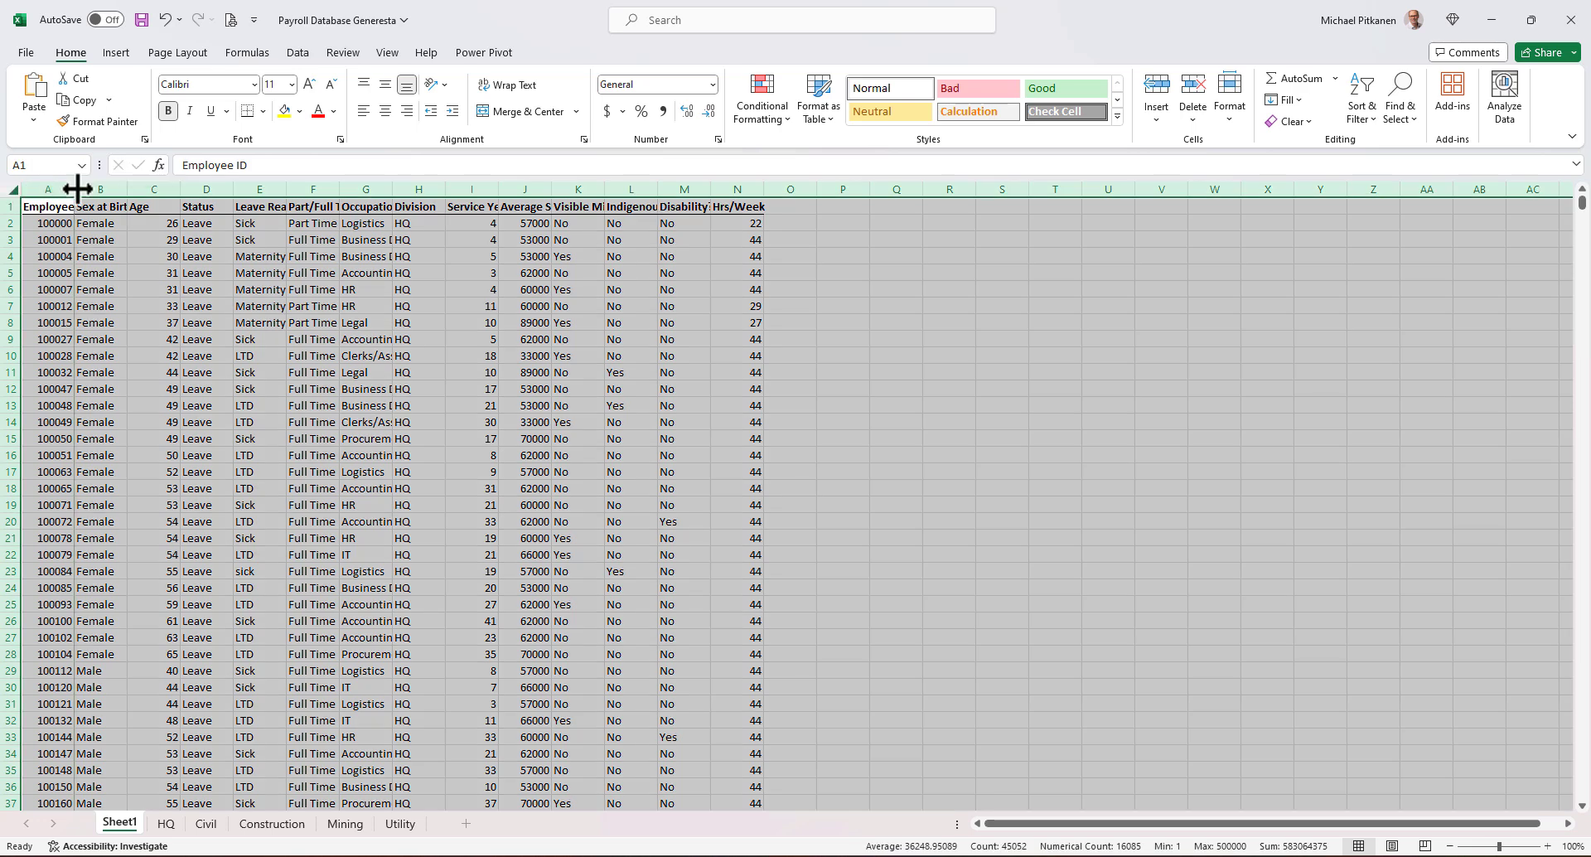
{"action": "double_click", "coordinate": [77, 189]}
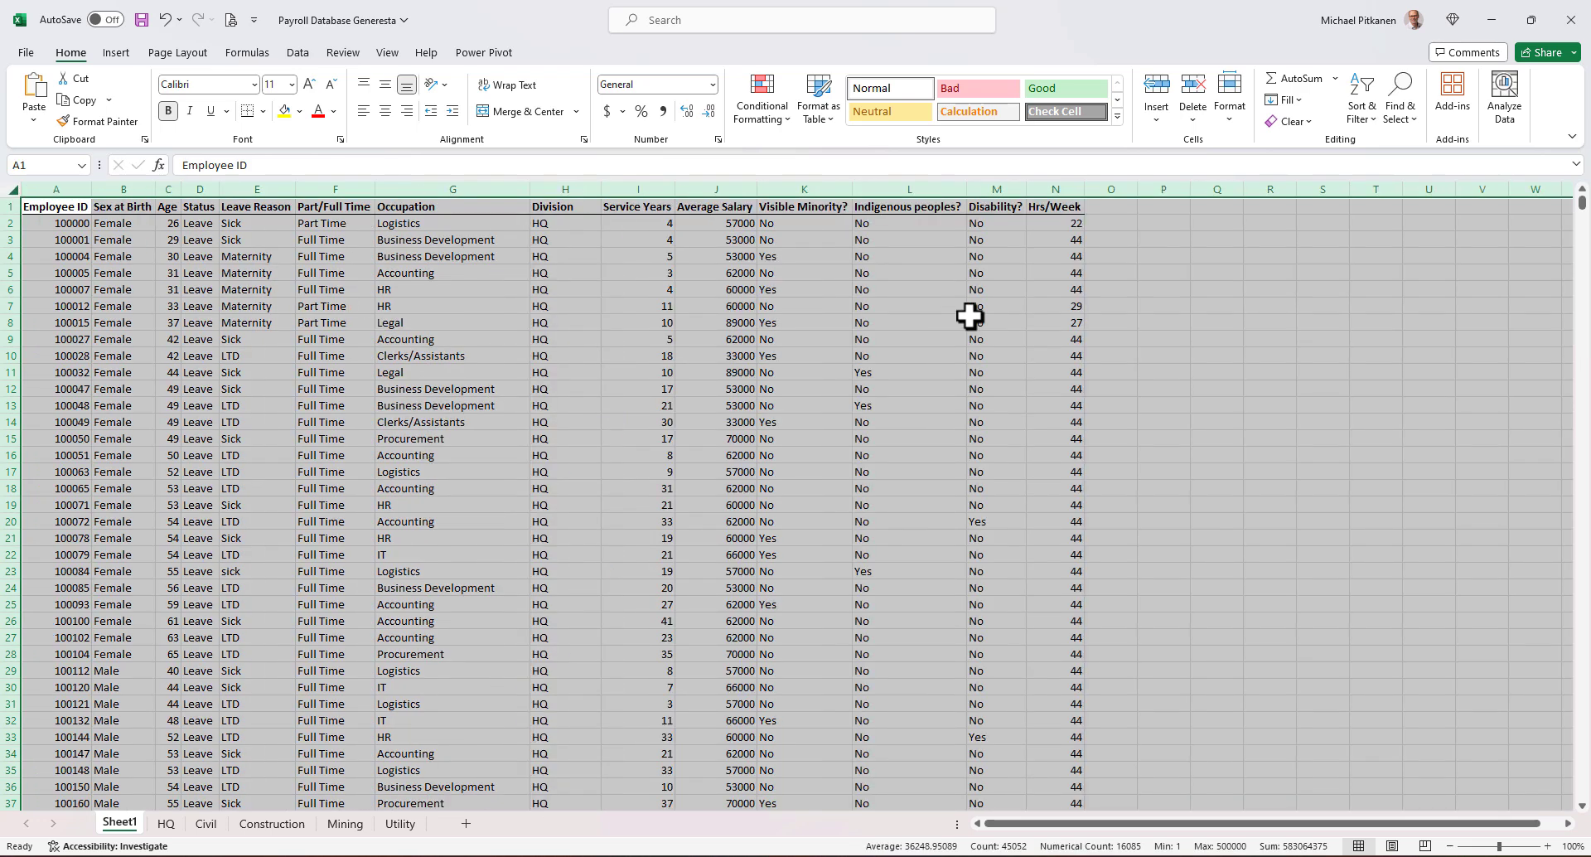
{"action": "left_click", "coordinate": [1116, 209]}
Show PowerPoint slide 33 with the VLOOKUP class activity instructions
{"action": "mouse_move", "coordinate": [816, 847]}
{"action": "left_click", "coordinate": [803, 807]}
{"action": "left_click", "coordinate": [122, 663]}
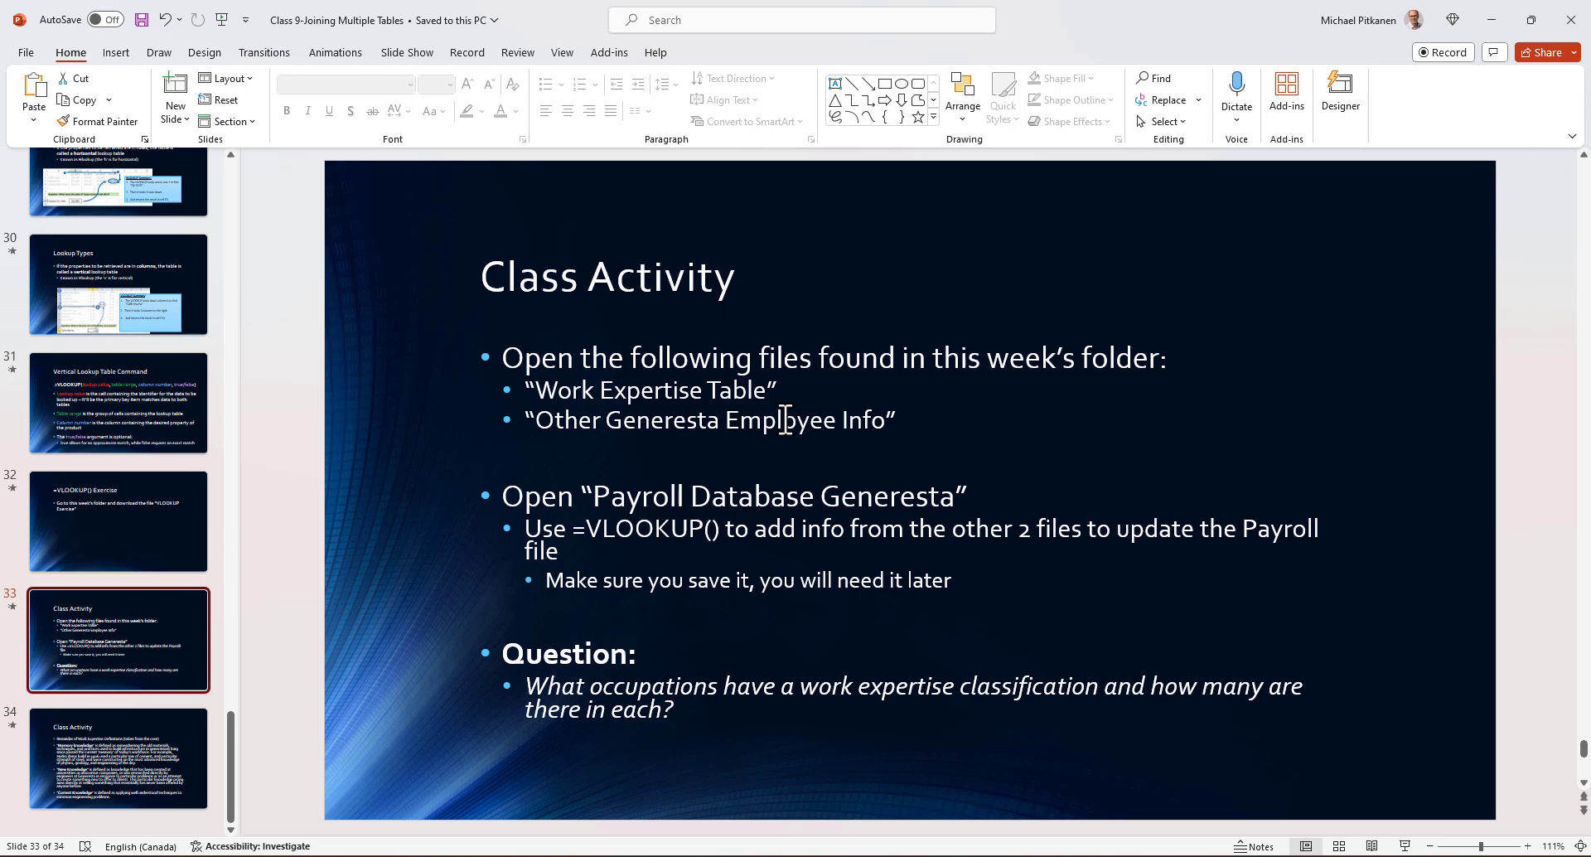
Switch to the Work Expertise Table workbook and select A4, the first employee ID
{"action": "mouse_move", "coordinate": [759, 856]}
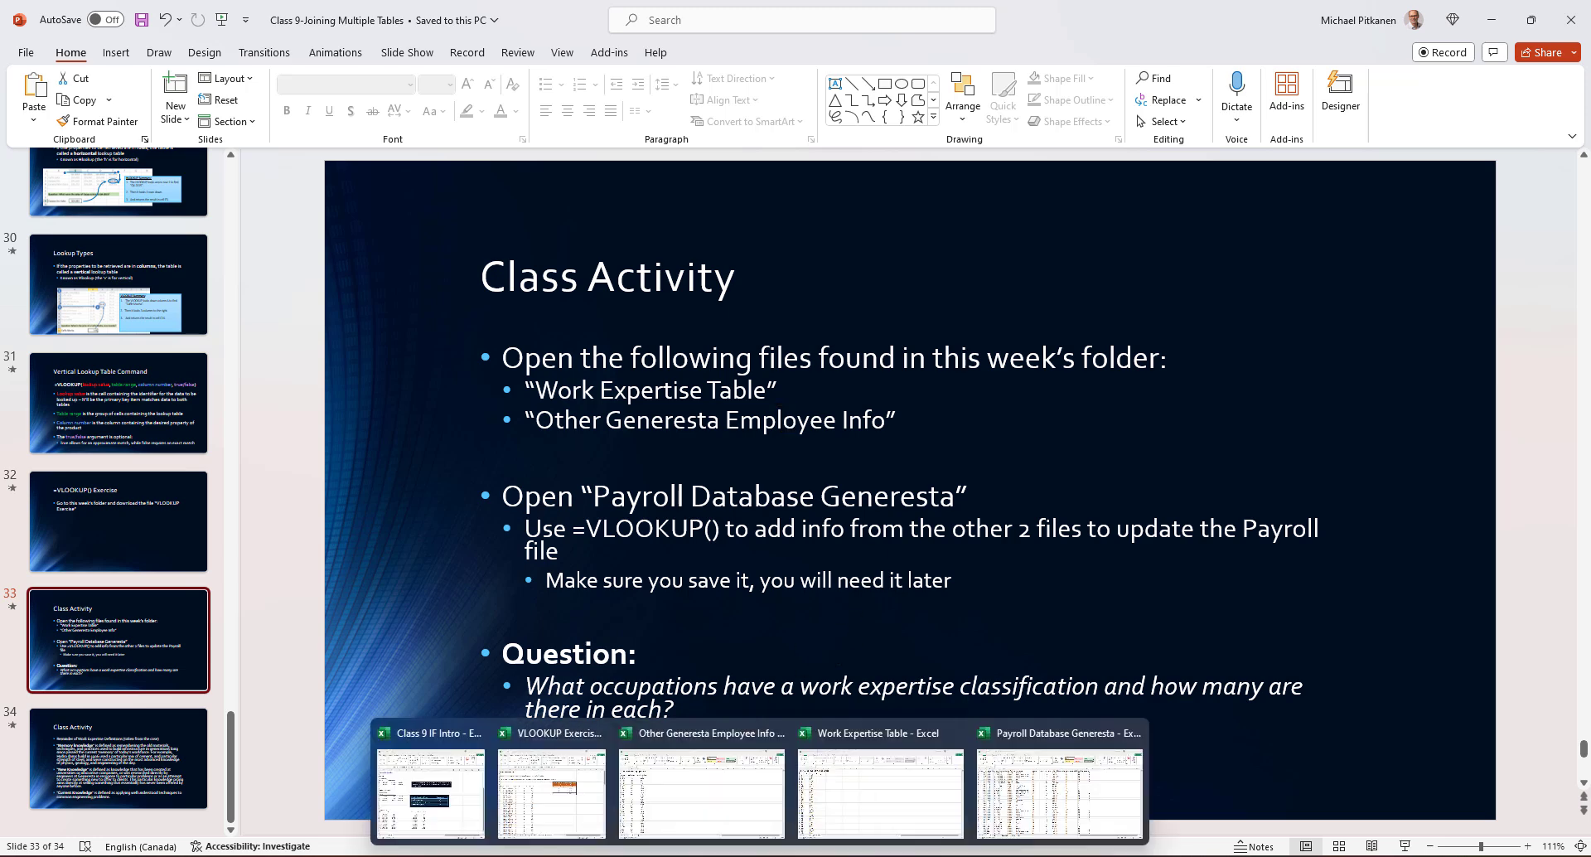
{"action": "left_click", "coordinate": [878, 791]}
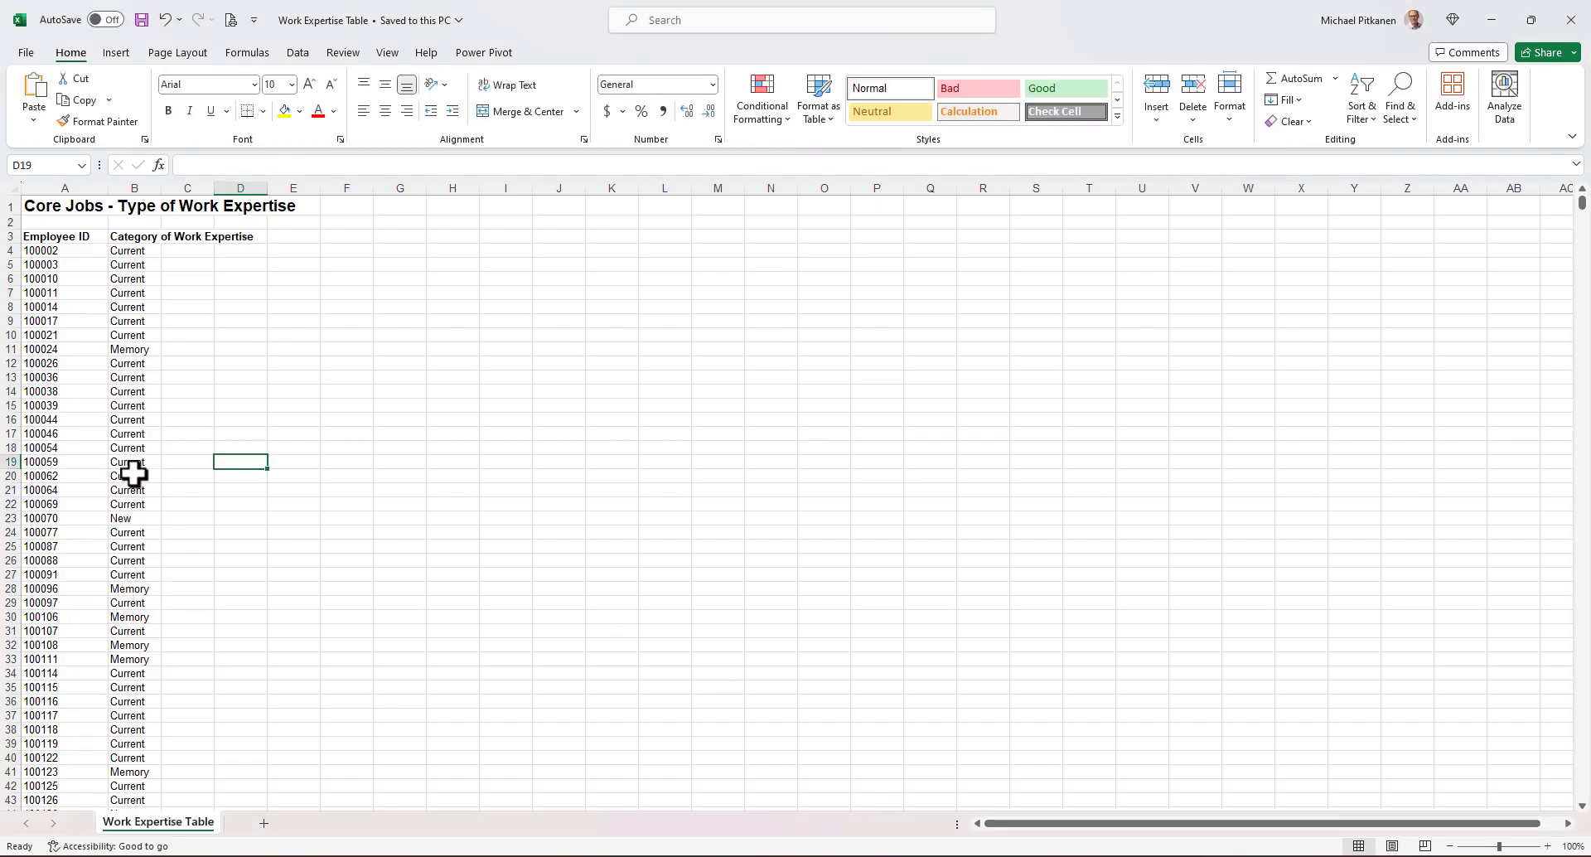
{"action": "left_click", "coordinate": [54, 251]}
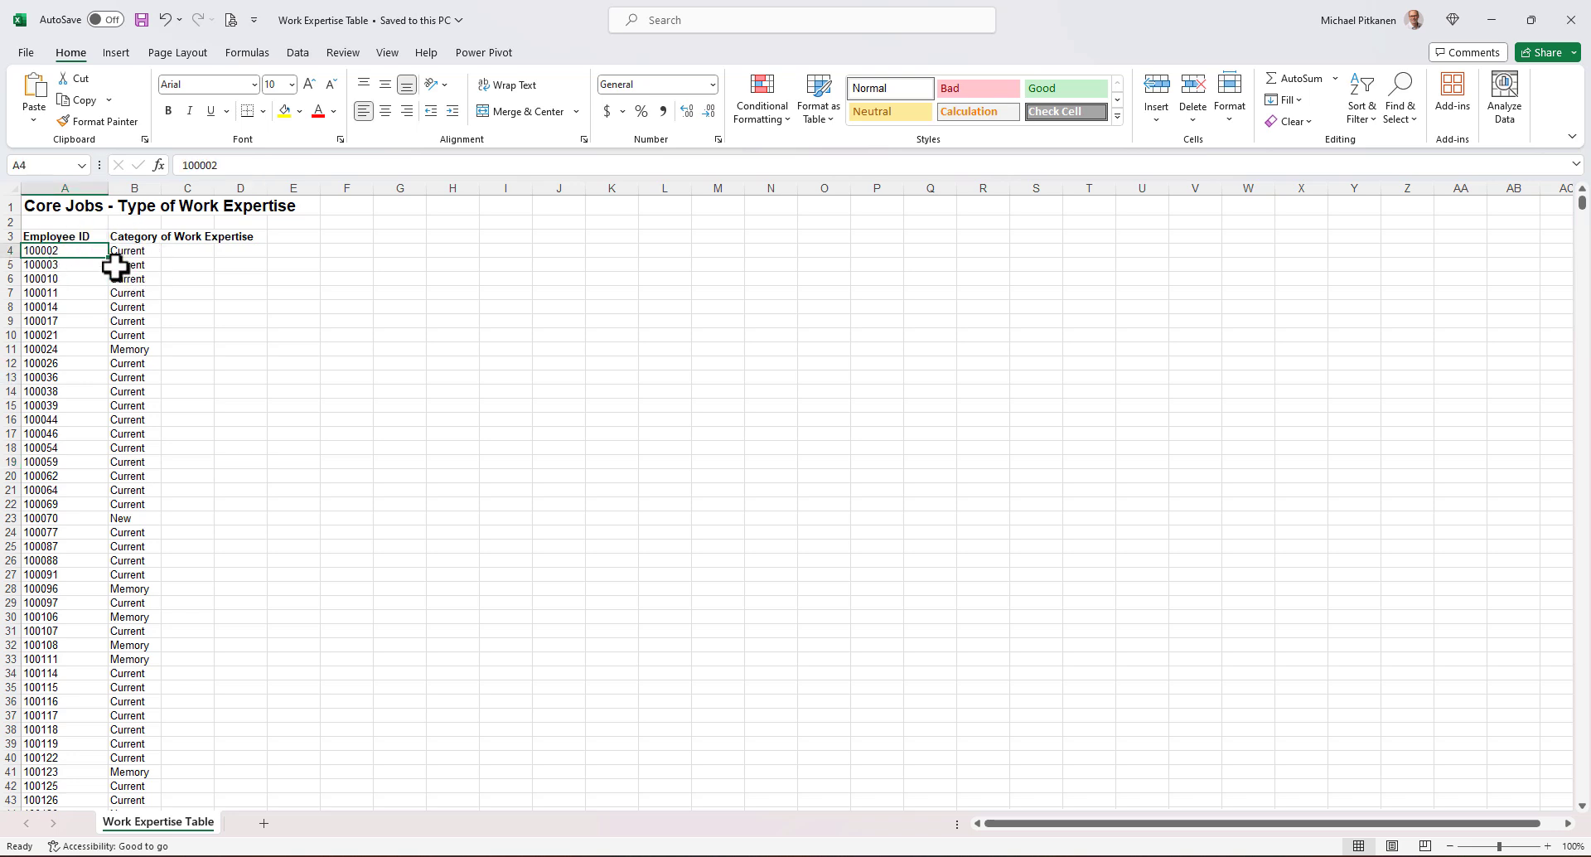
In the payroll workbook, add a 'Work Expertise' header in O1 and fit column O to it
{"action": "mouse_move", "coordinate": [704, 852]}
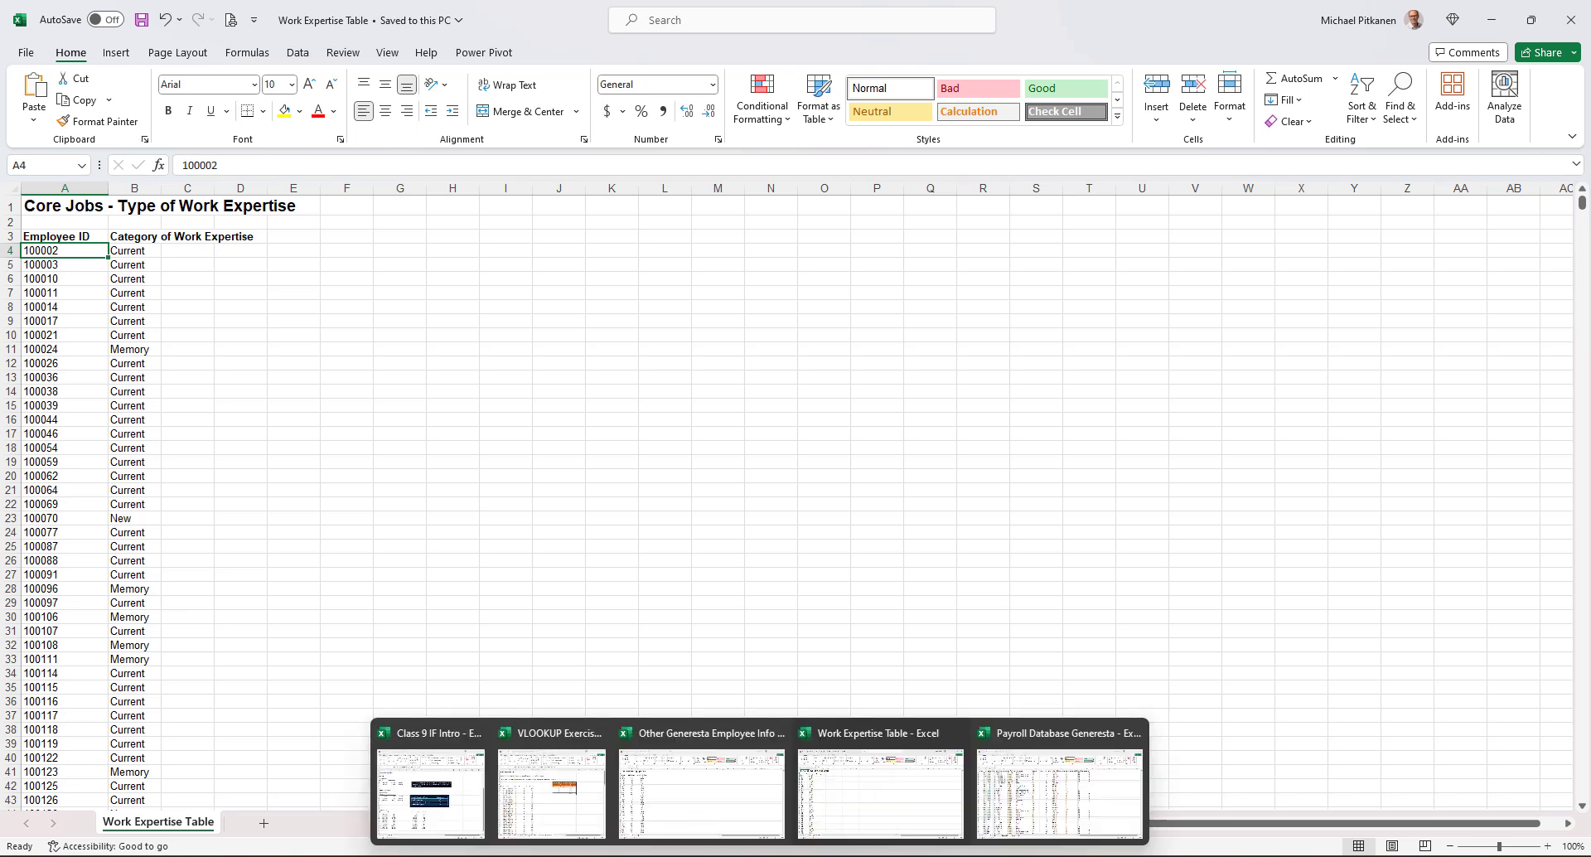
{"action": "left_click", "coordinate": [1071, 808]}
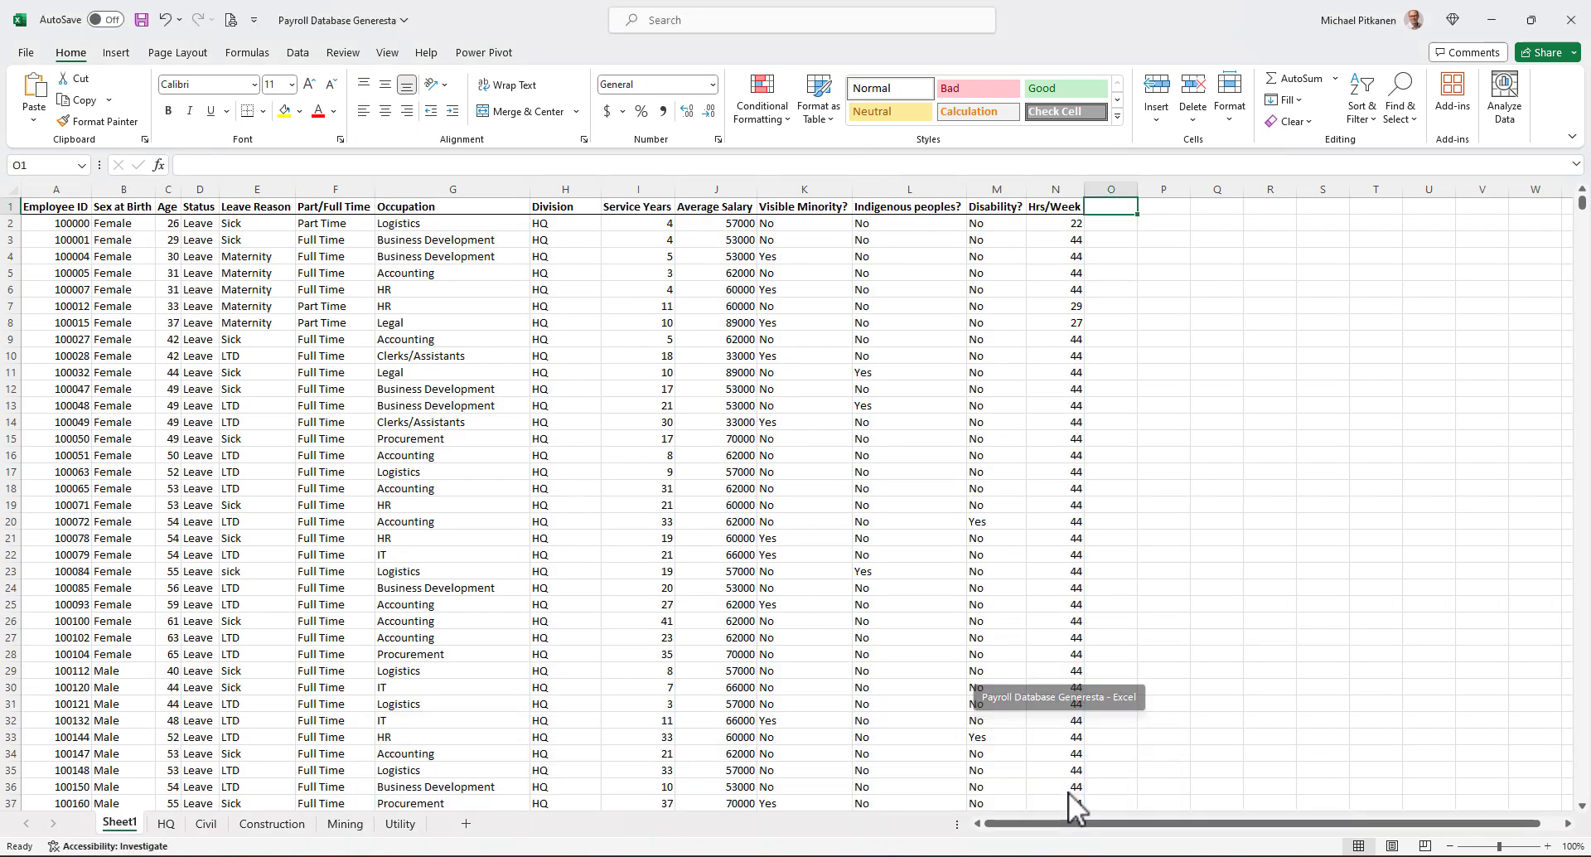
{"action": "type", "text": "Work Expertis"}
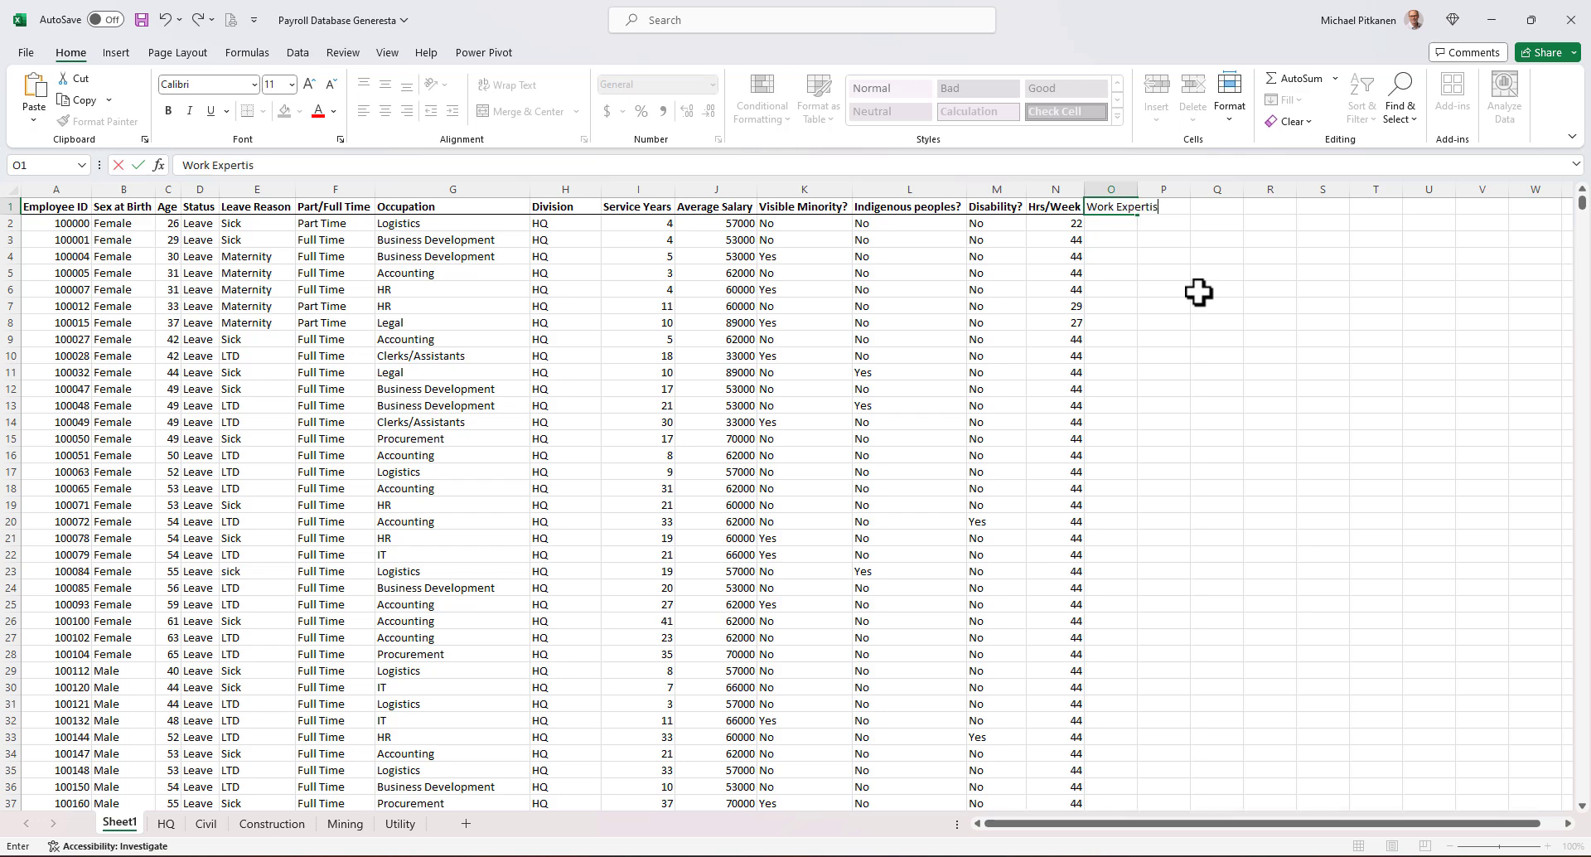
{"action": "type", "text": "e"}
{"action": "key", "text": "Return"}
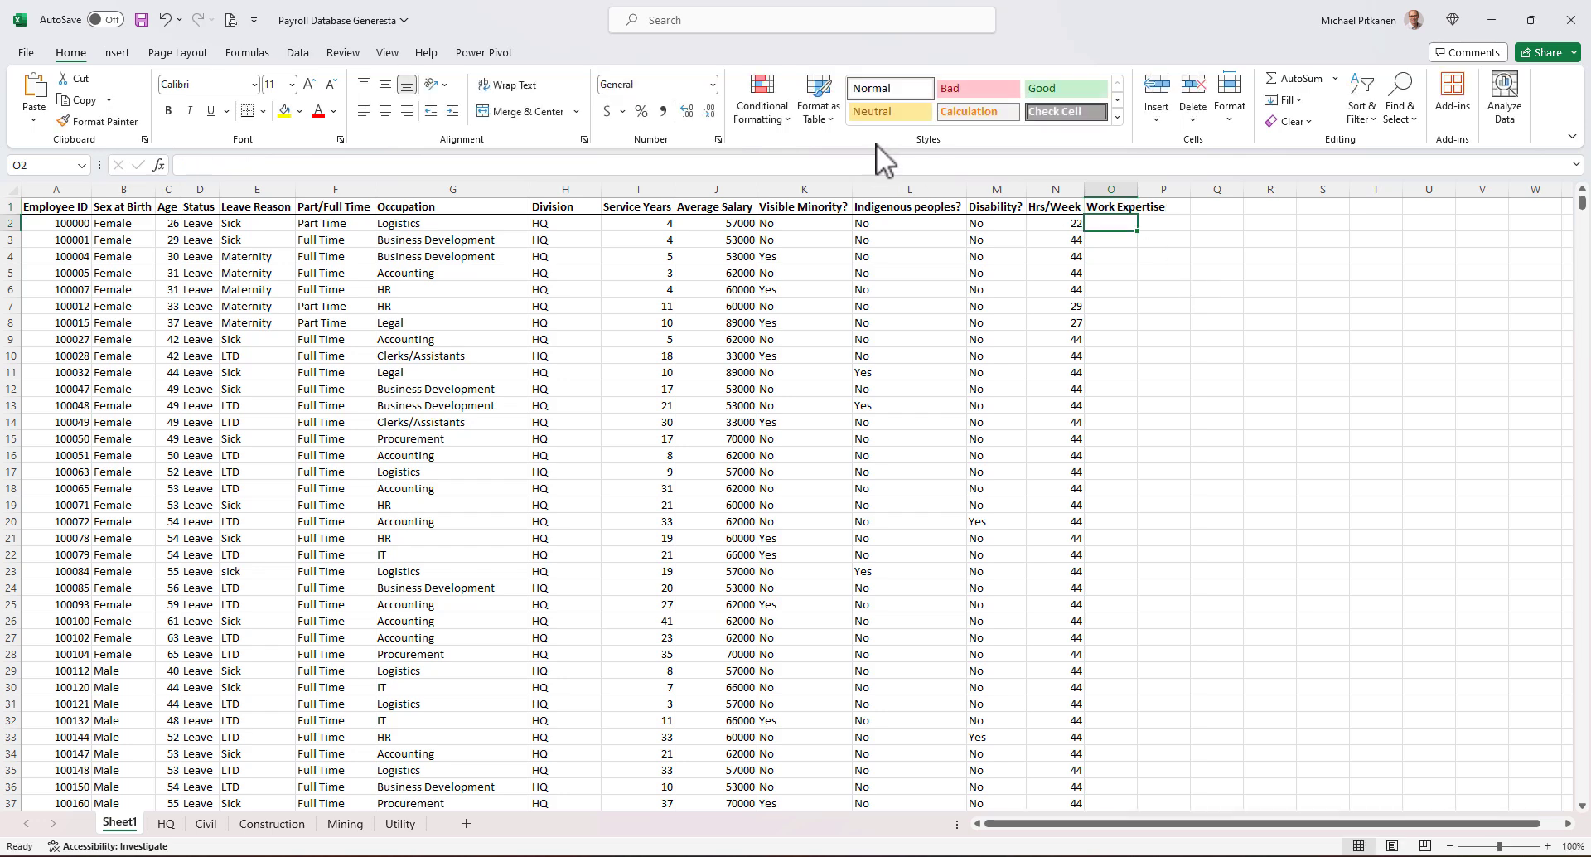
{"action": "double_click", "coordinate": [1135, 192]}
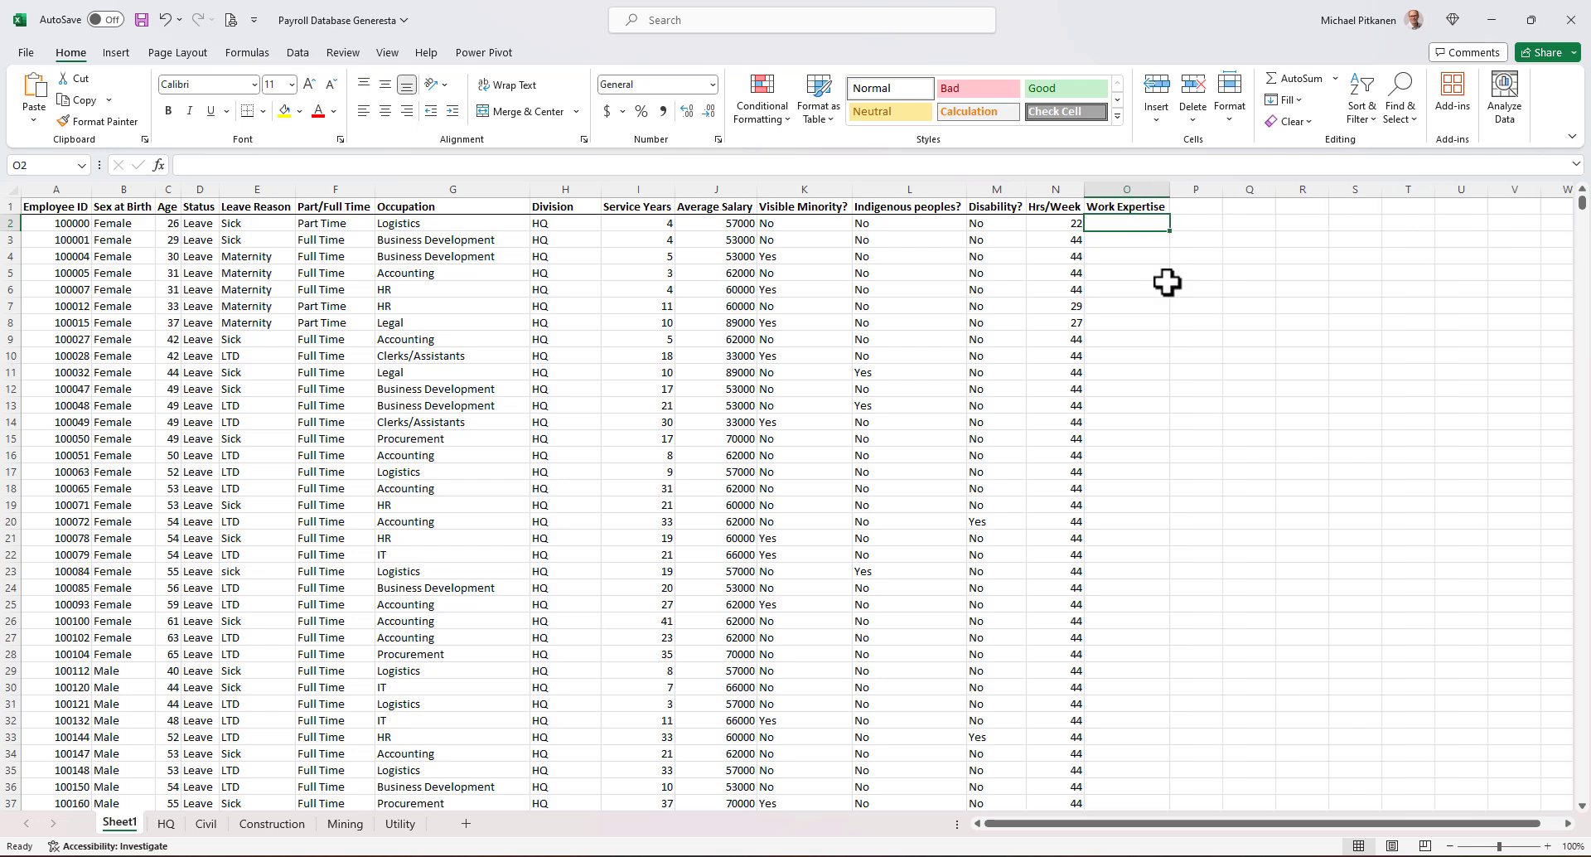
Start =VLOOKUP(A2, in O2, taking the range from the Work Expertise Table workbook
{"action": "type", "text": "=vlooku"}
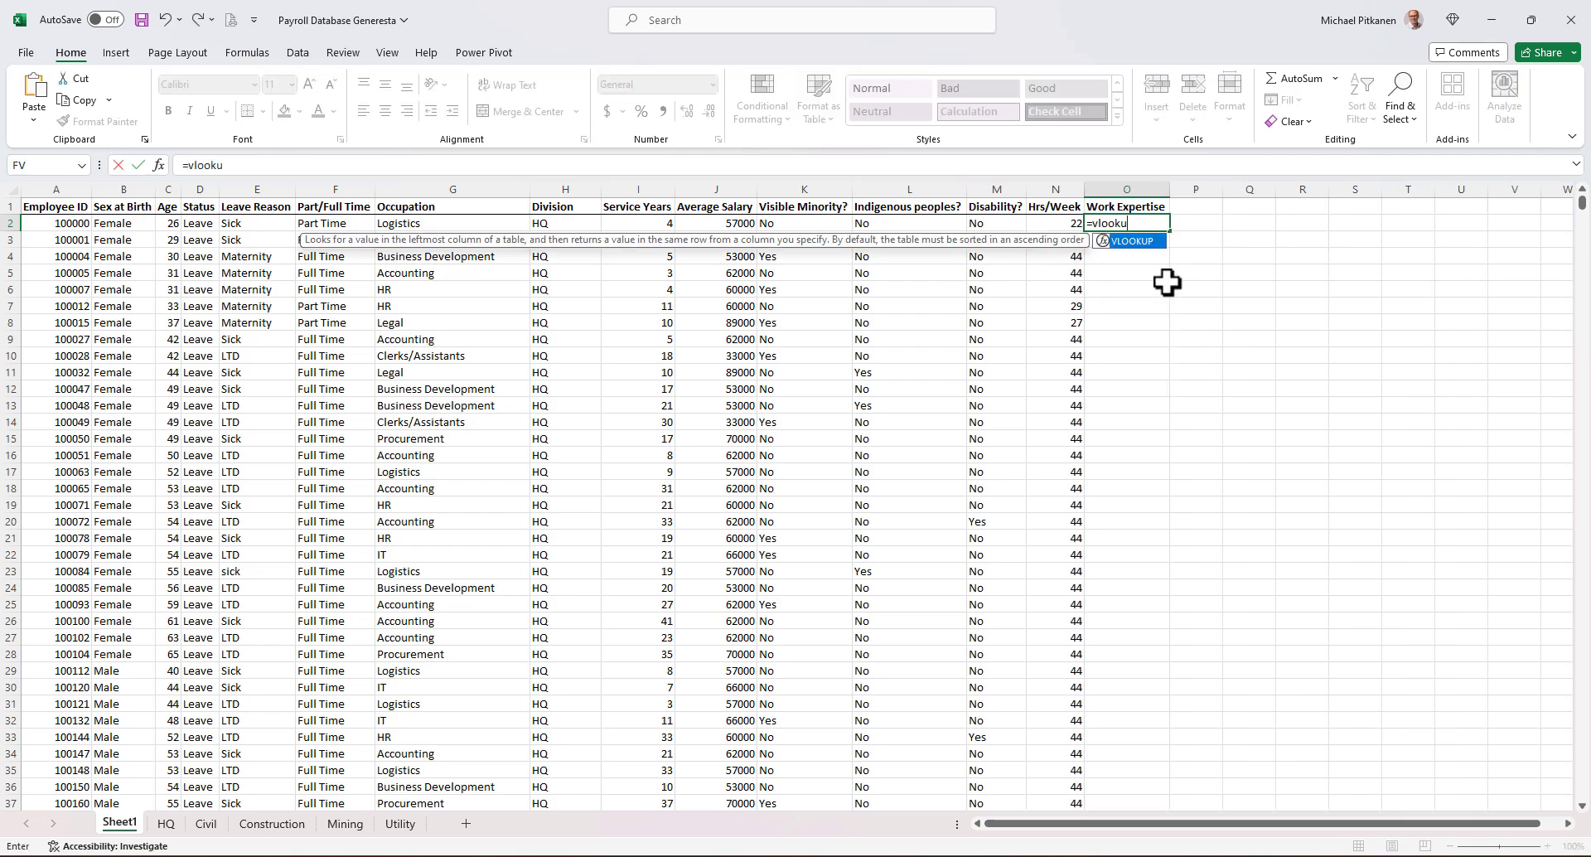
{"action": "type", "text": "p("}
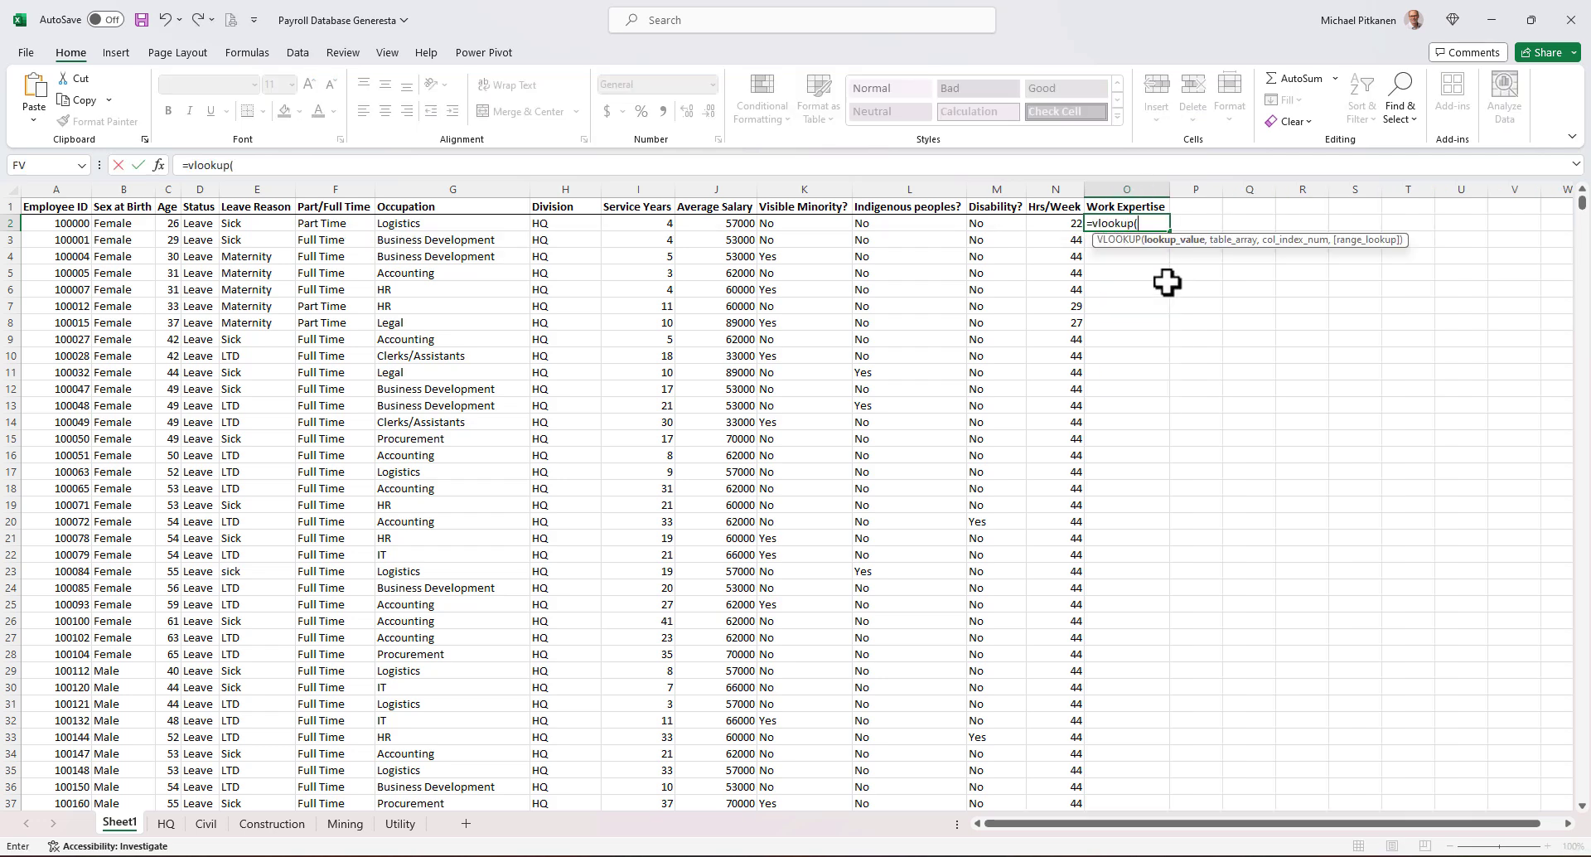
{"action": "left_click", "coordinate": [70, 222]}
{"action": "type", "text": ","}
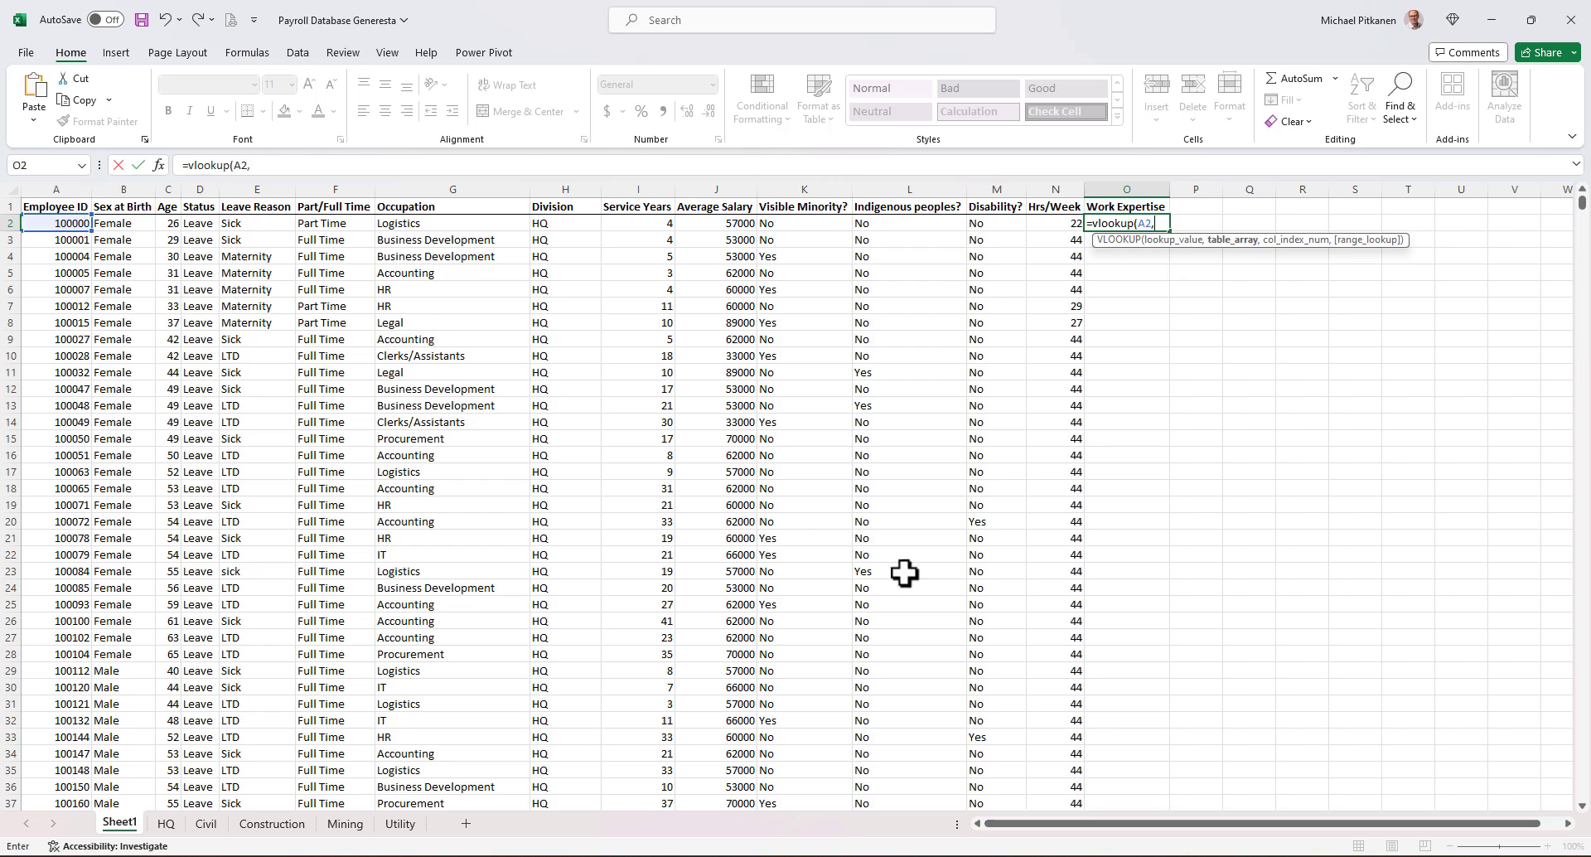
{"action": "mouse_move", "coordinate": [787, 854]}
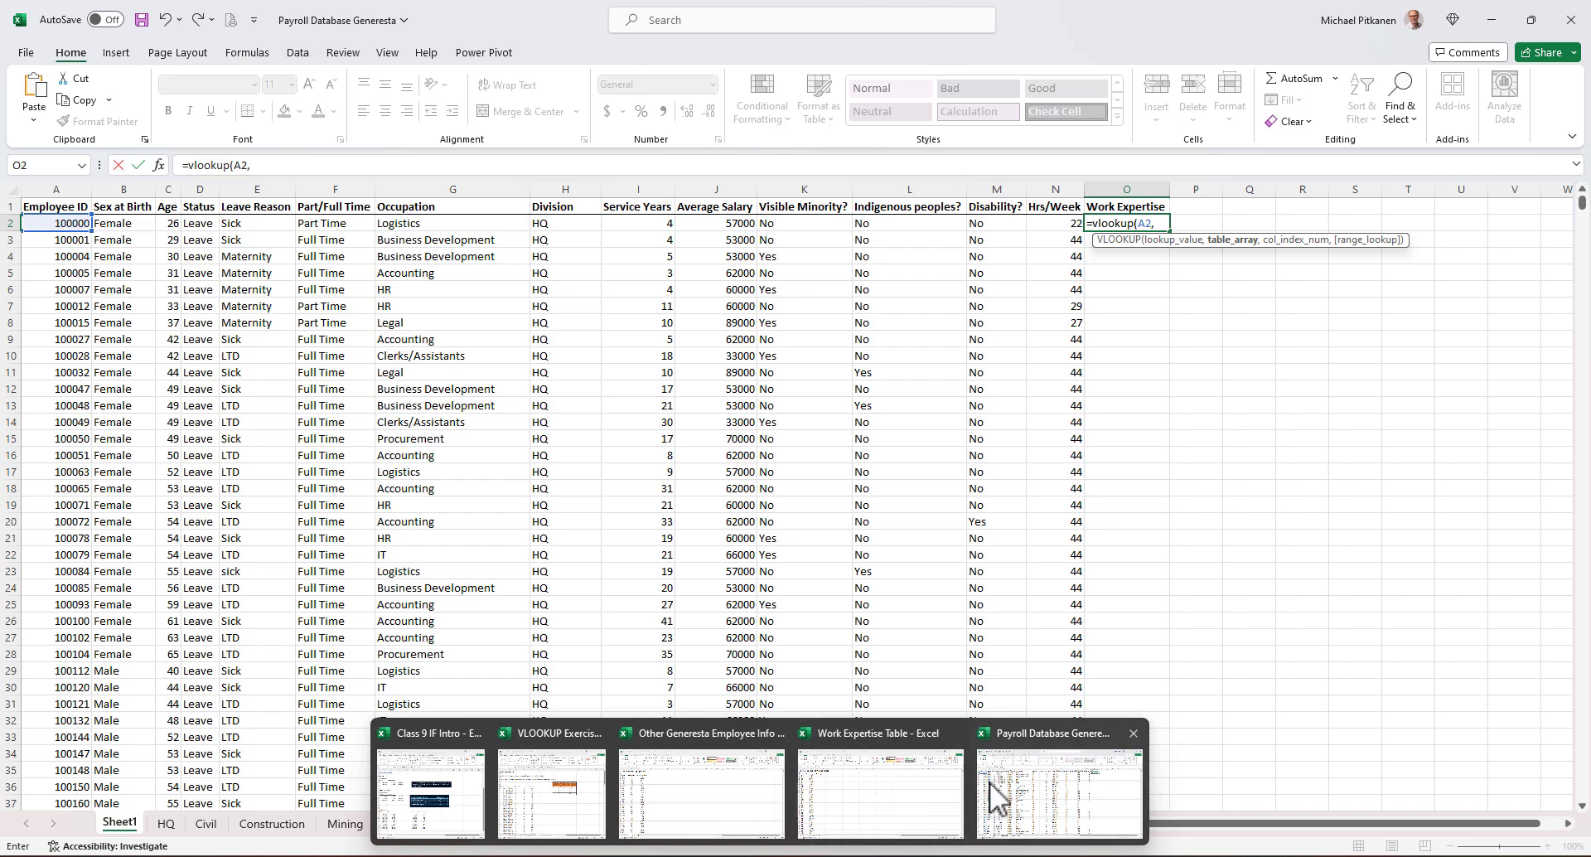
{"action": "left_click", "coordinate": [918, 777]}
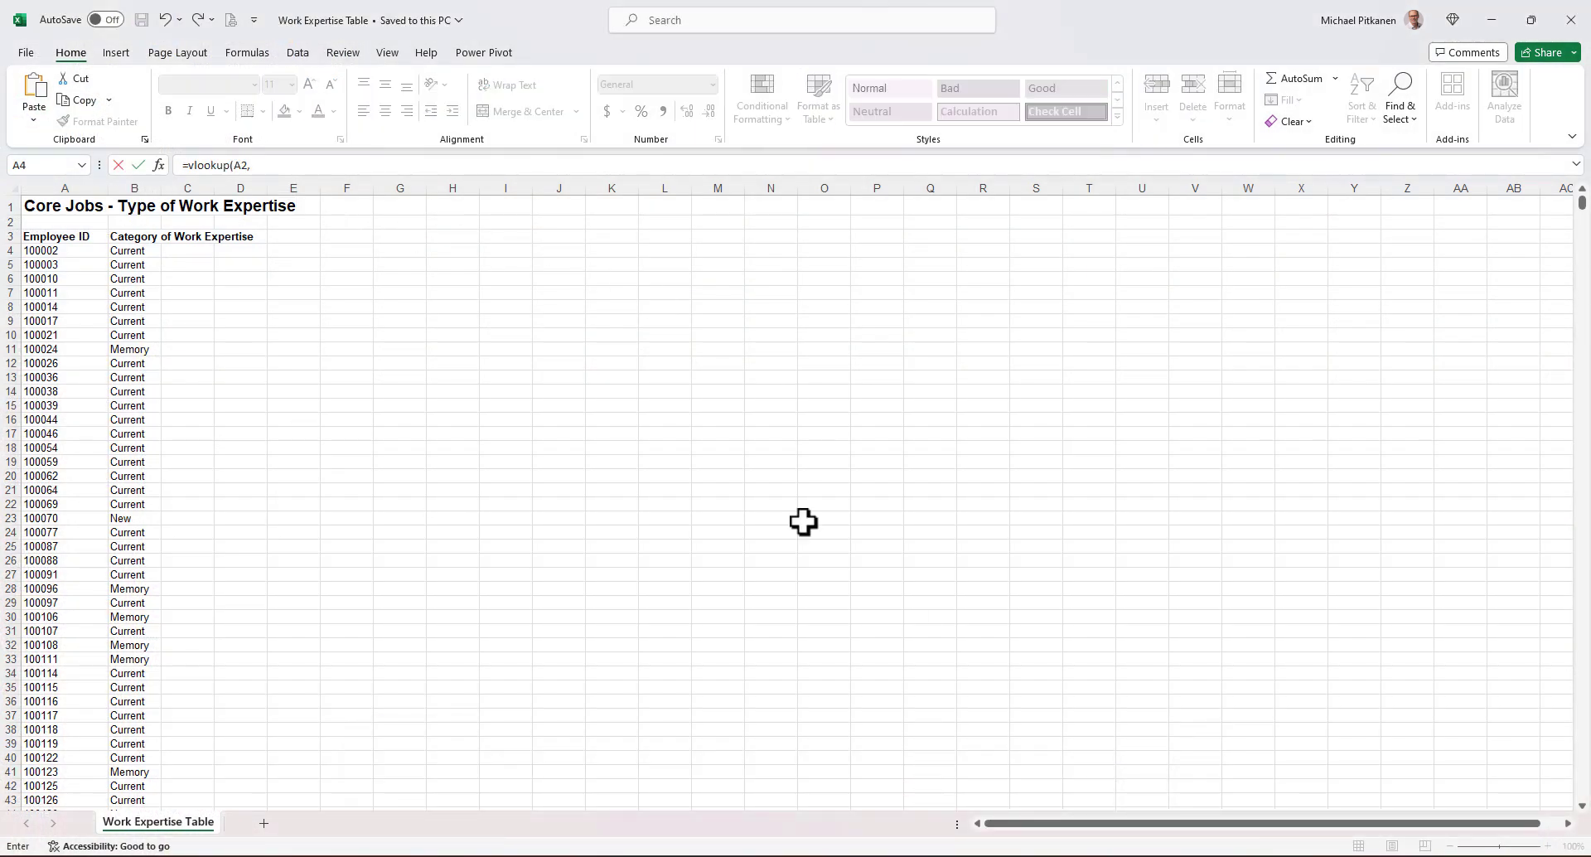
Complete O2's VLOOKUP with range $A$4:$B$1912, column 2, FALSE; it returns #N/A
{"action": "mouse_move", "coordinate": [787, 853]}
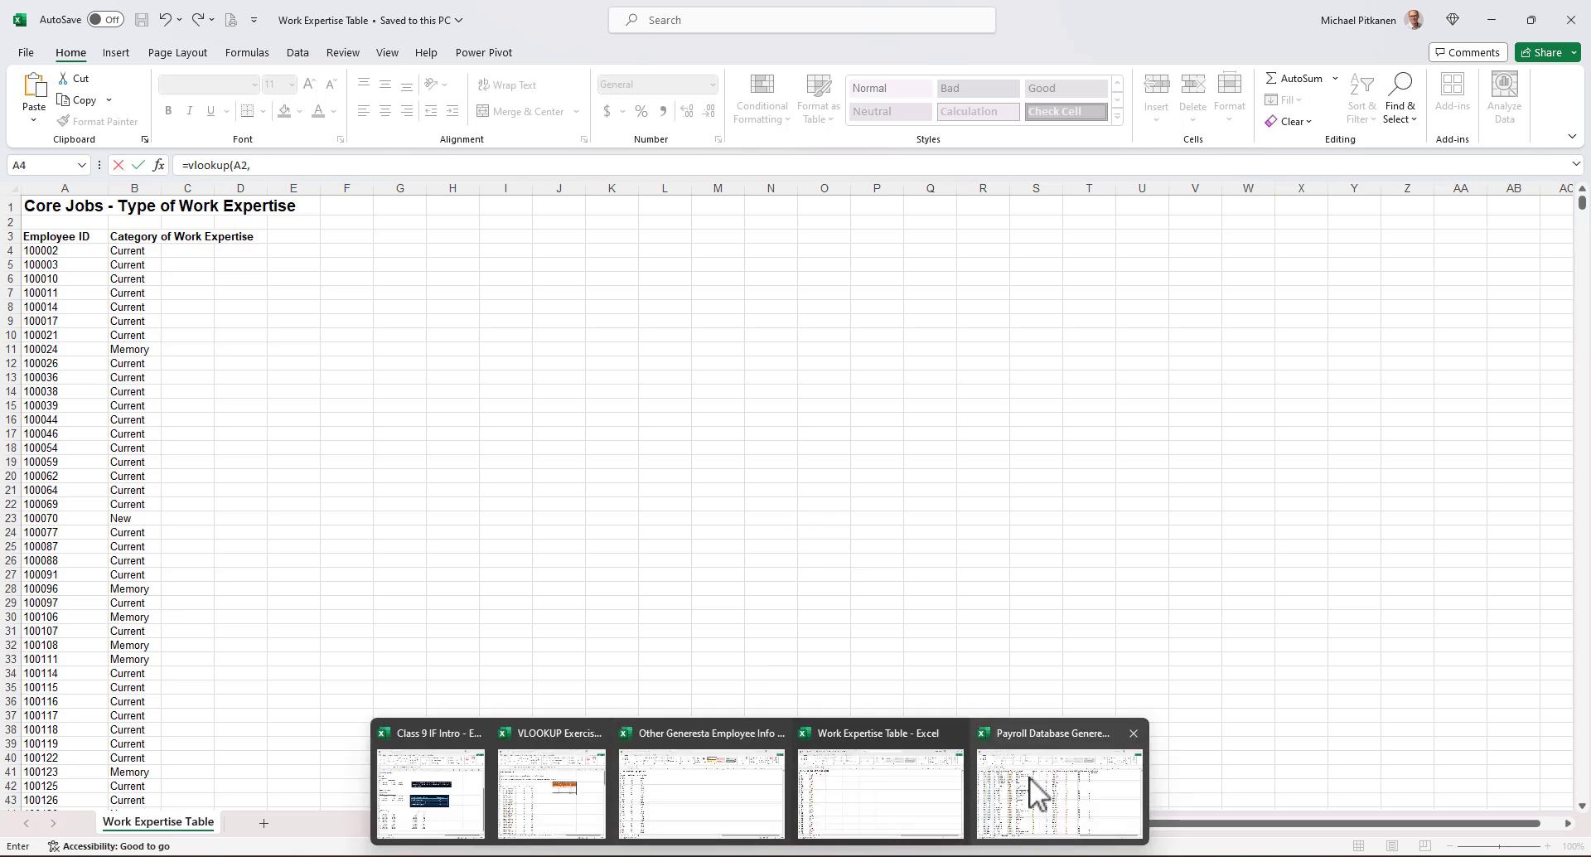
{"action": "left_click", "coordinate": [877, 766]}
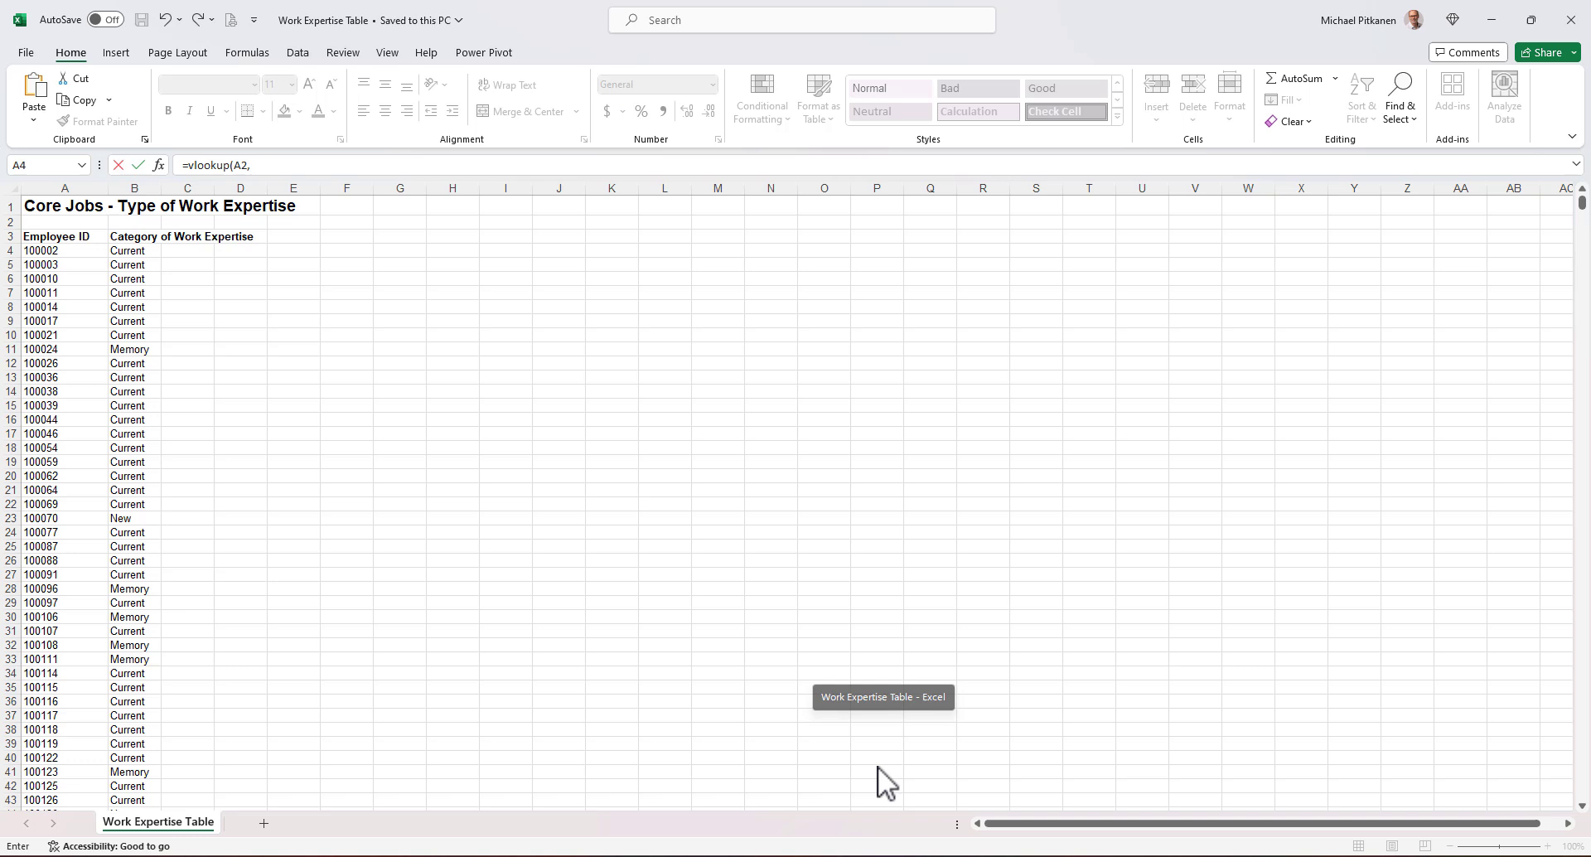
{"action": "left_click", "coordinate": [55, 248]}
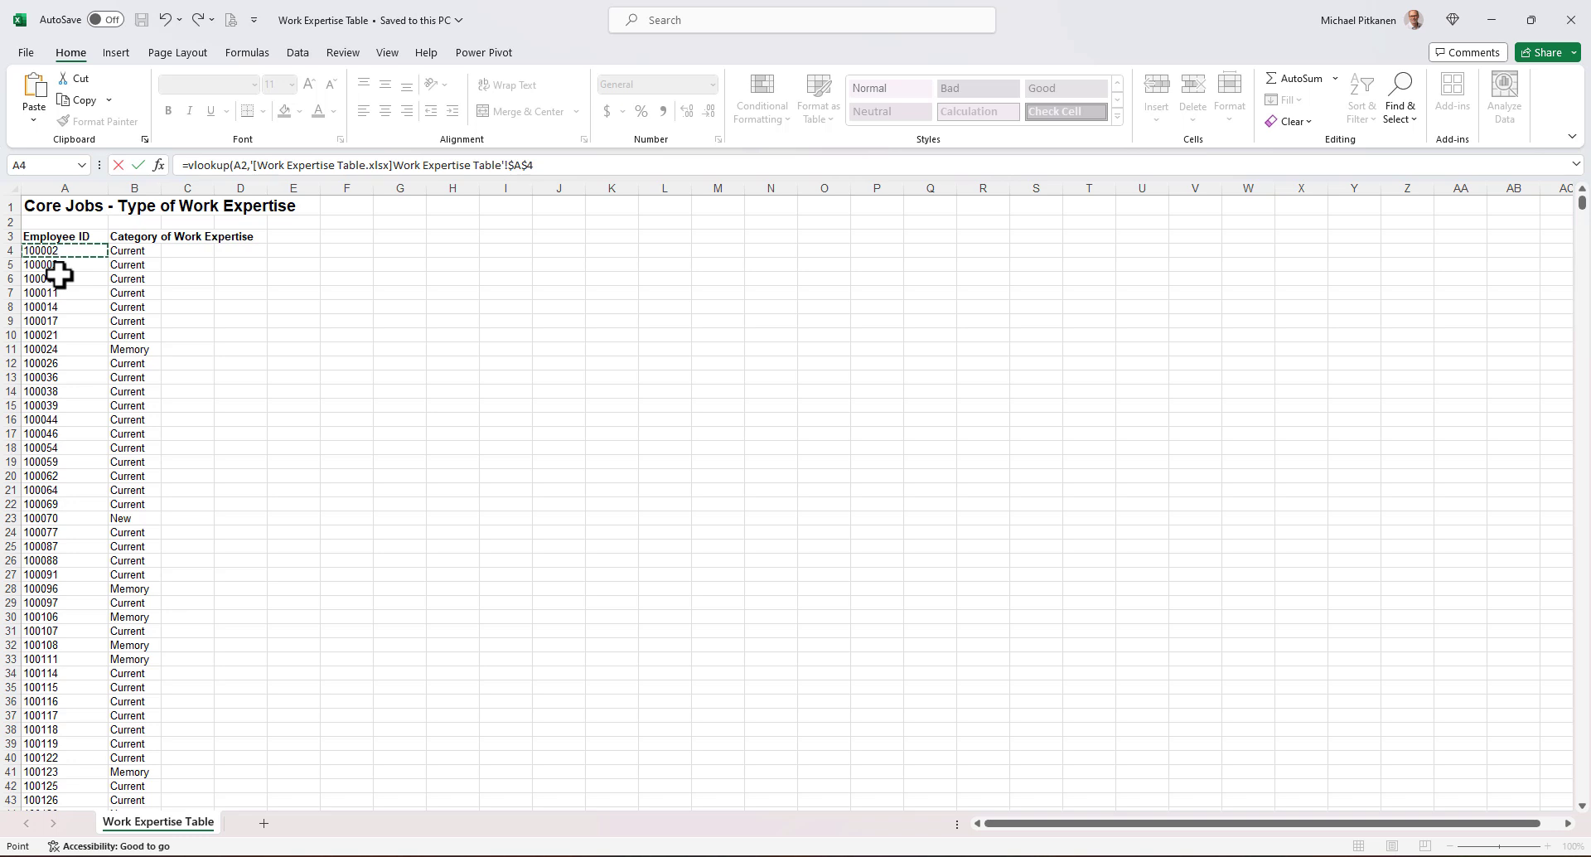
{"action": "key", "text": "ctrl+shift+Right"}
{"action": "key", "text": "ctrl+shift+Down"}
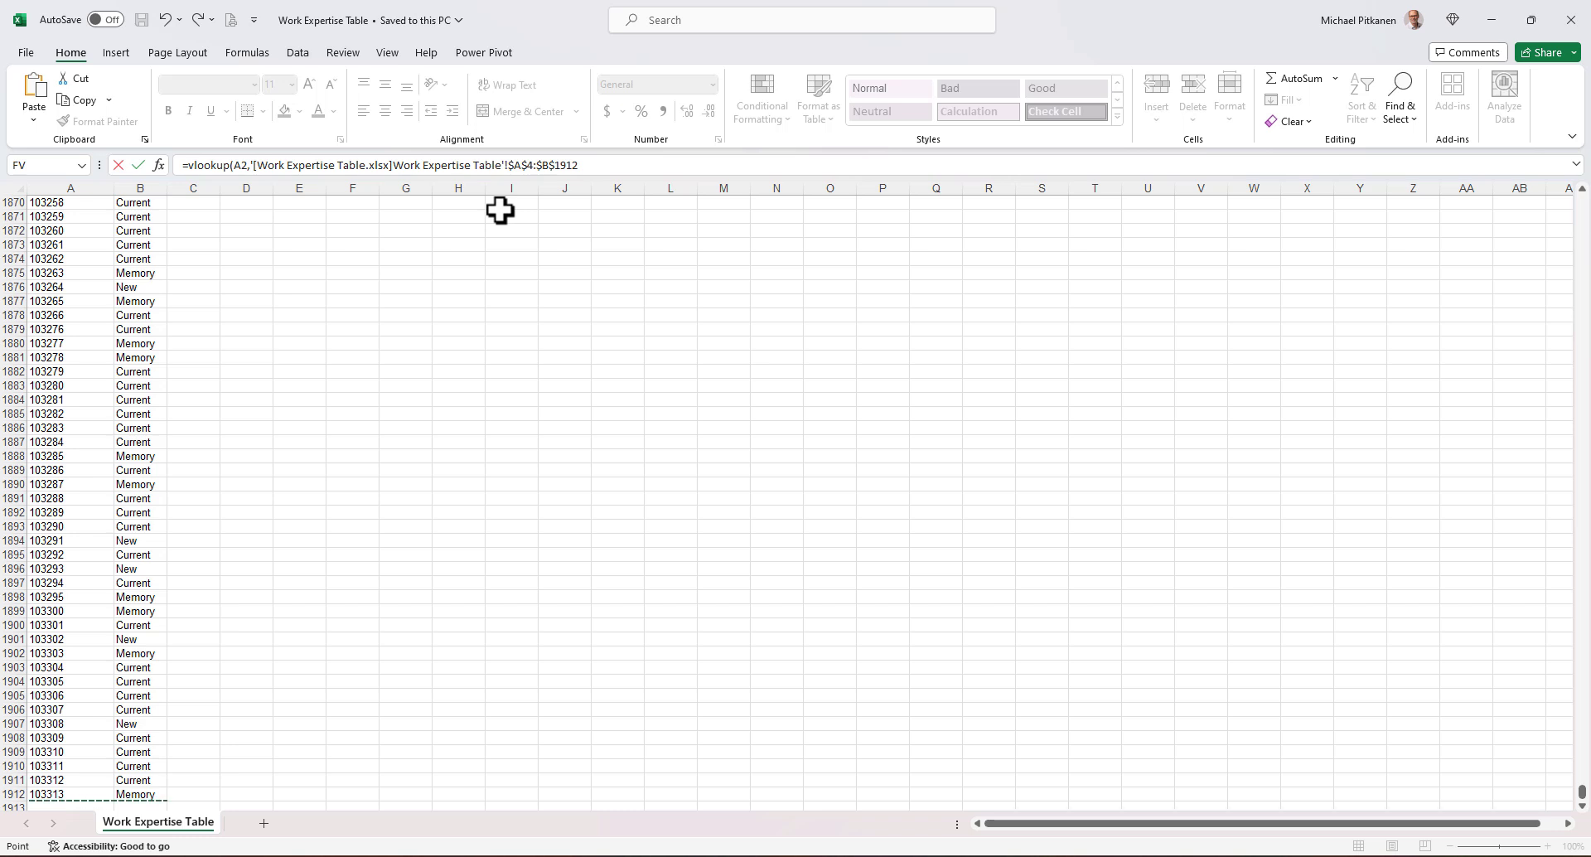
{"action": "type", "text": ","}
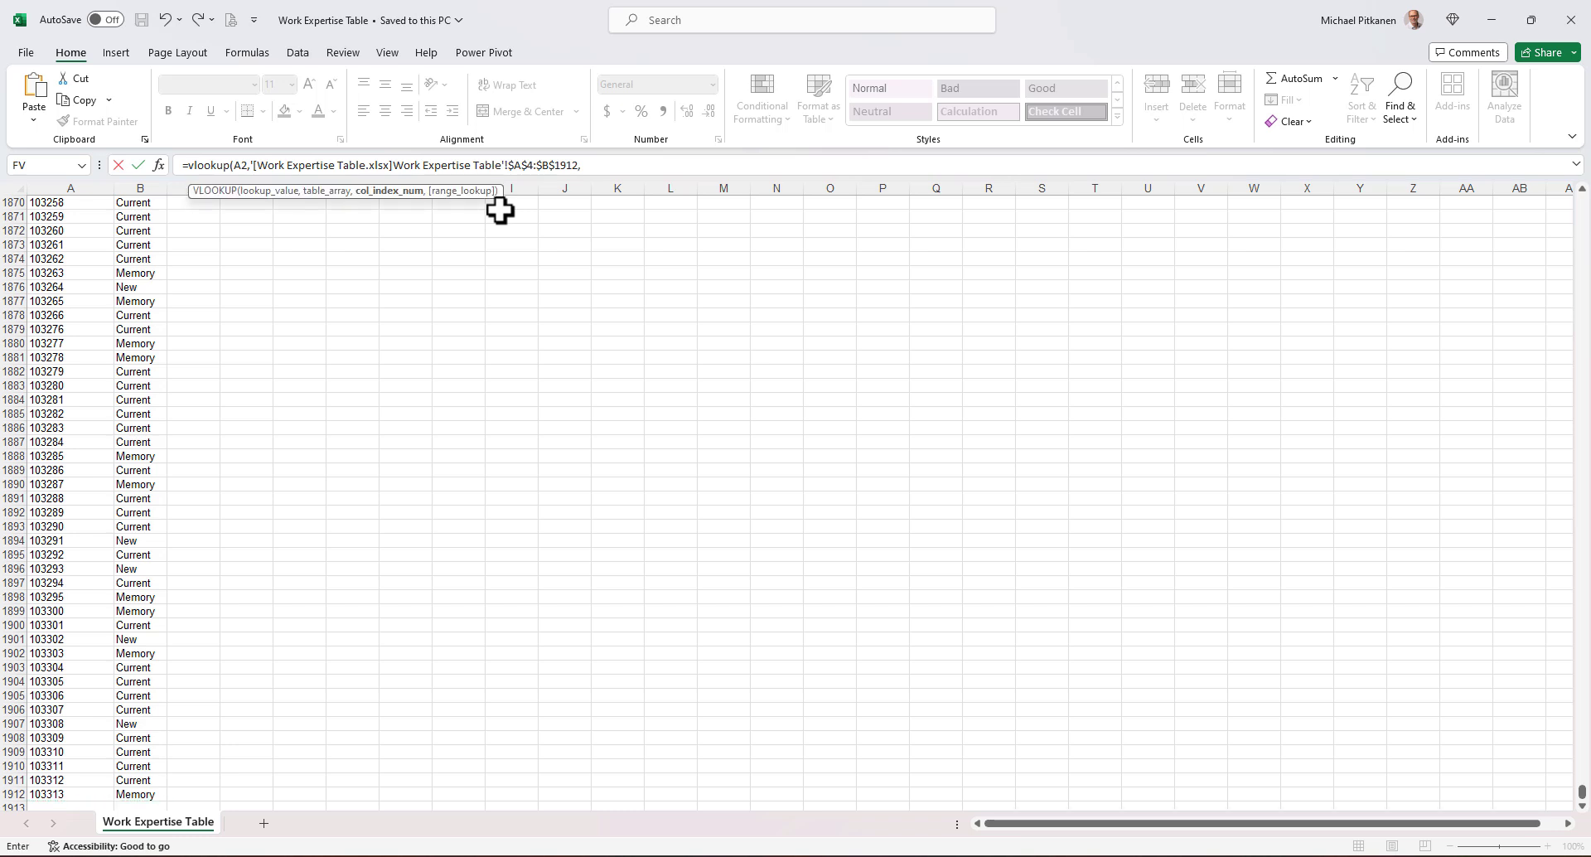
{"action": "type", "text": "2,false"}
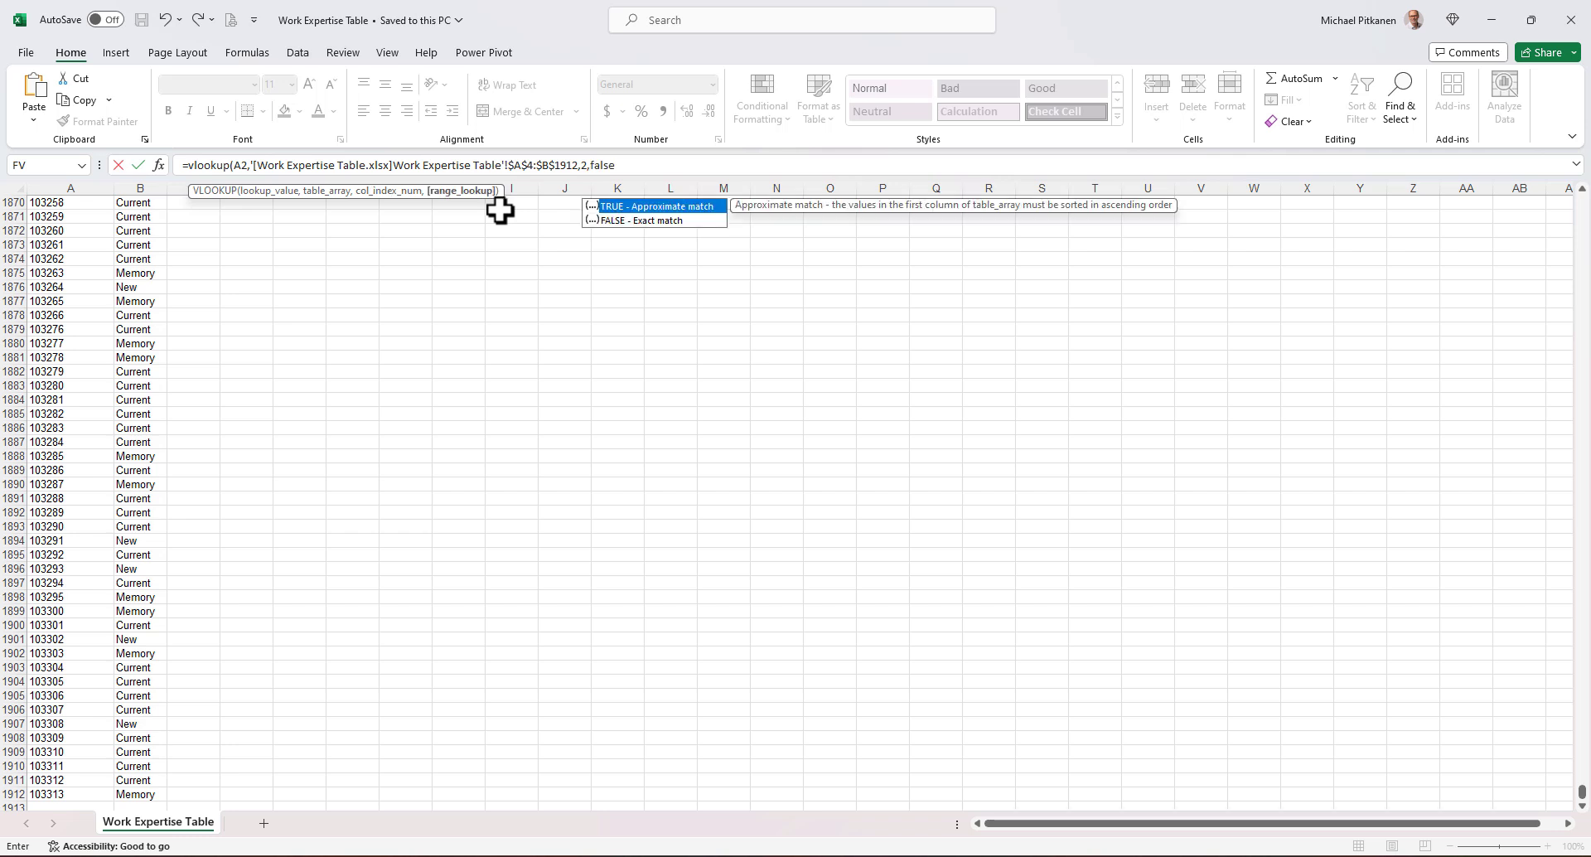
{"action": "type", "text": ")"}
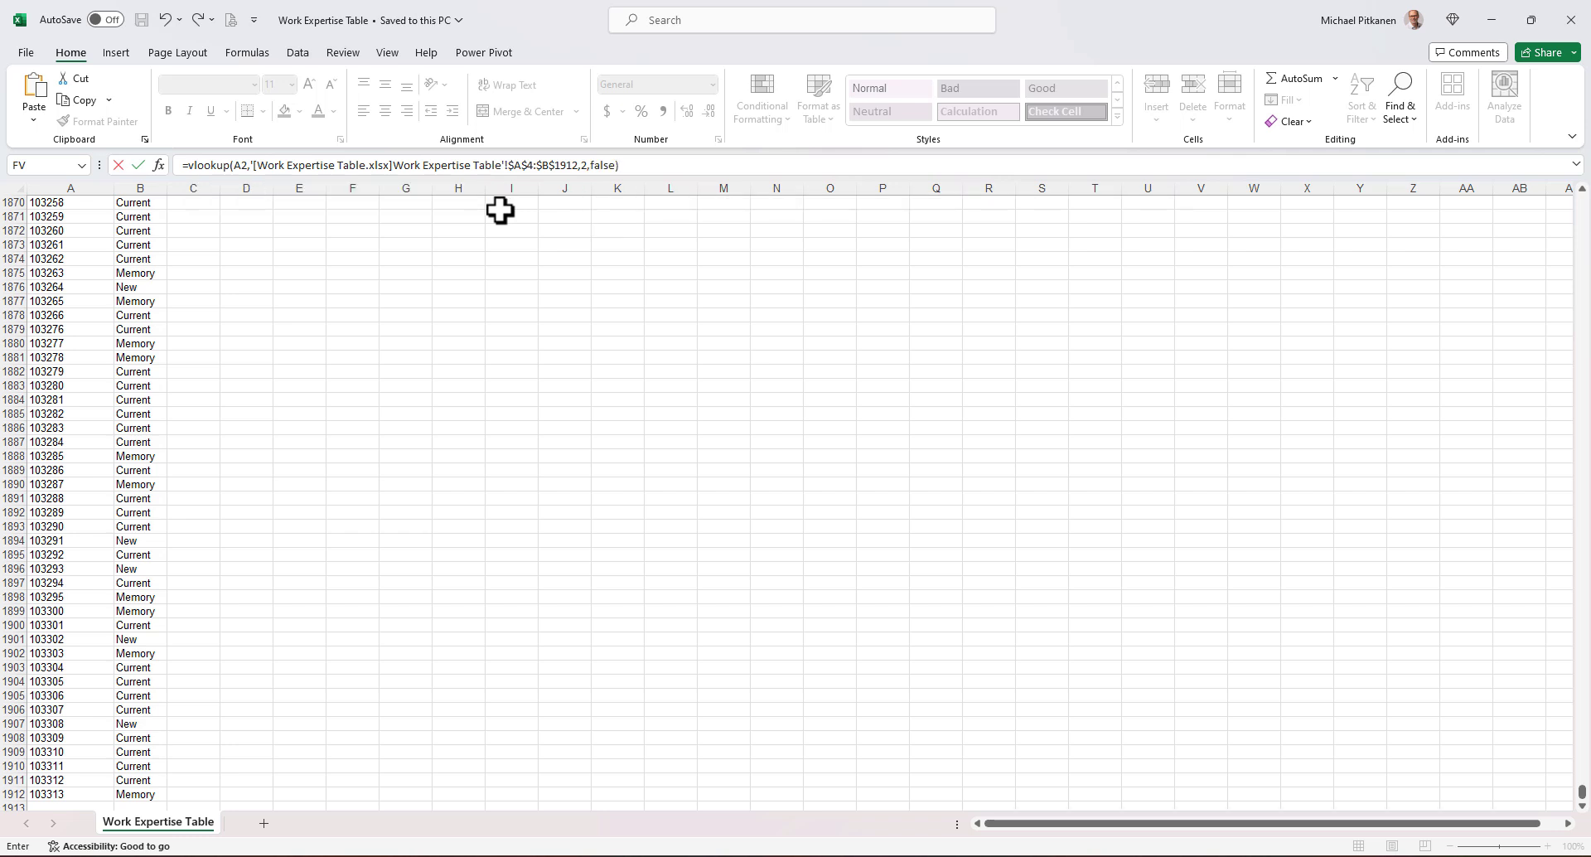
{"action": "key", "text": "Return"}
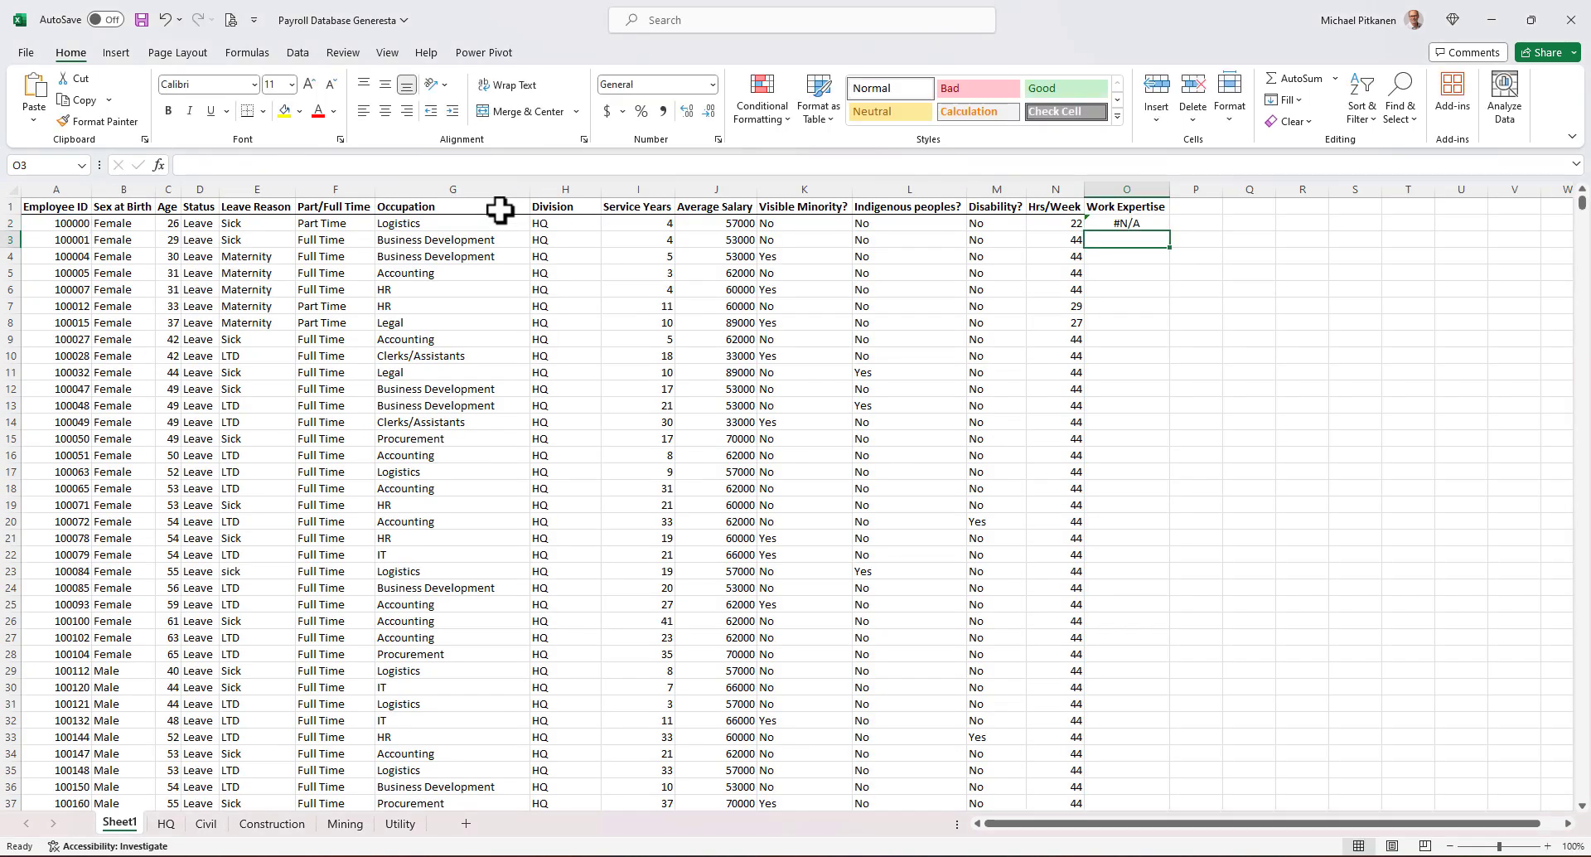
{"action": "left_click", "coordinate": [1136, 224]}
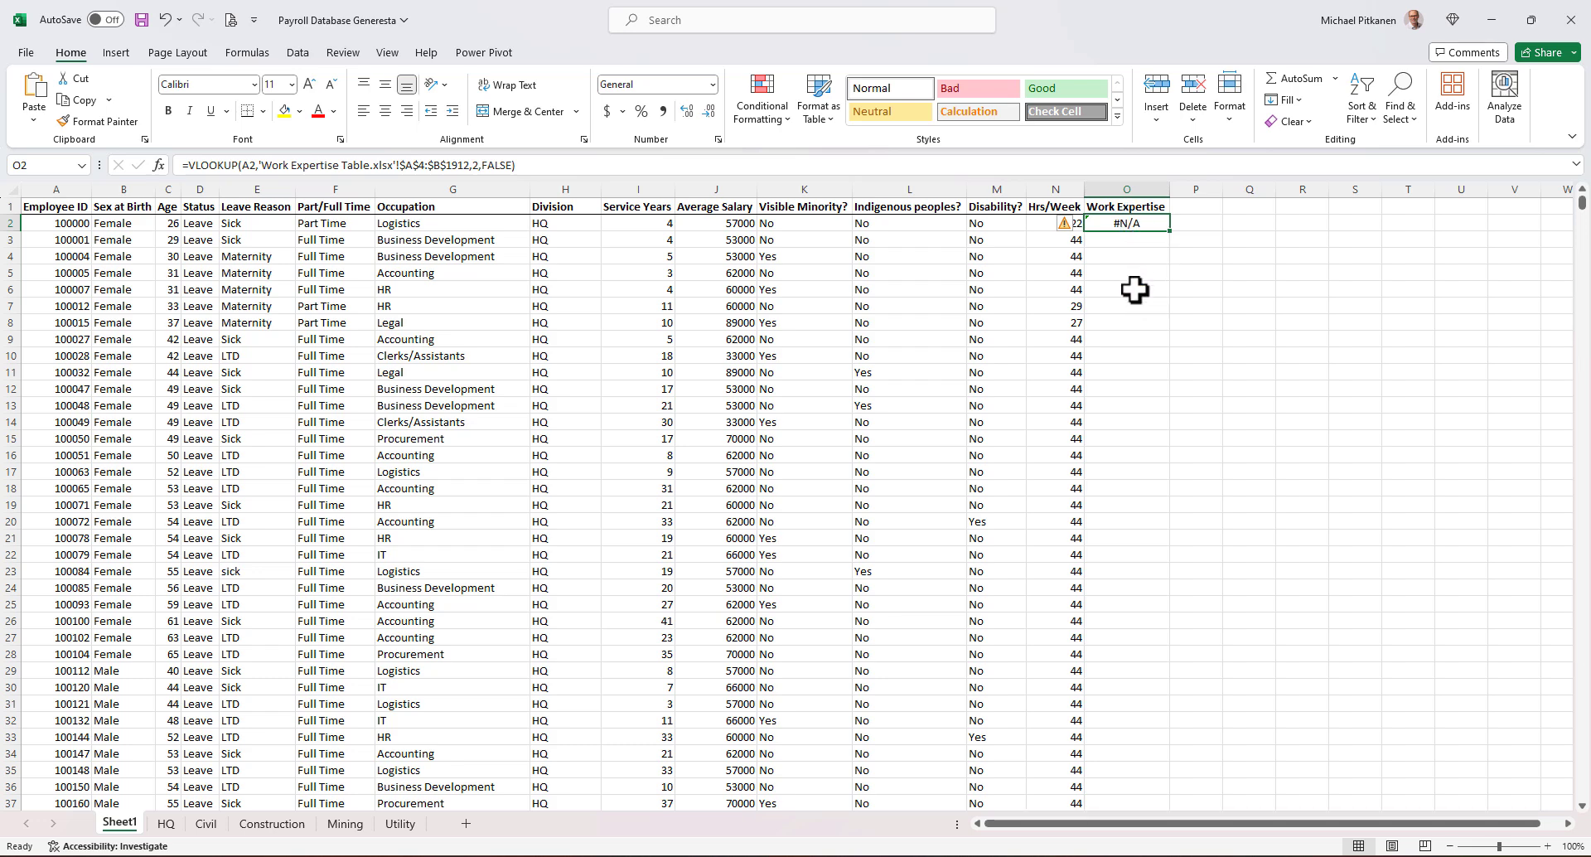
{"action": "left_click", "coordinate": [45, 223]}
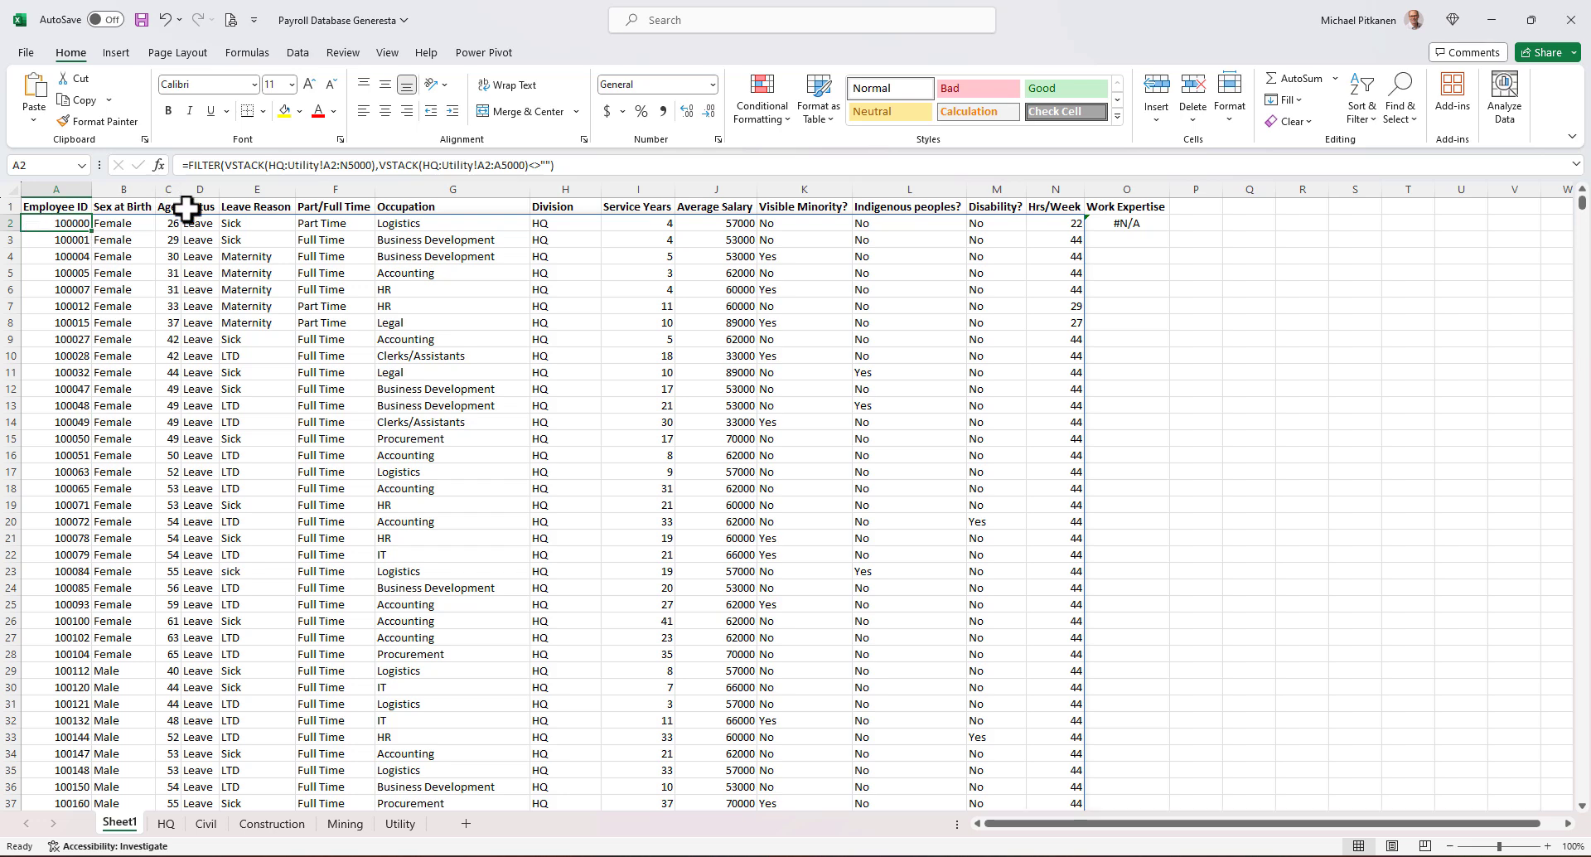
{"action": "left_click", "coordinate": [1134, 222]}
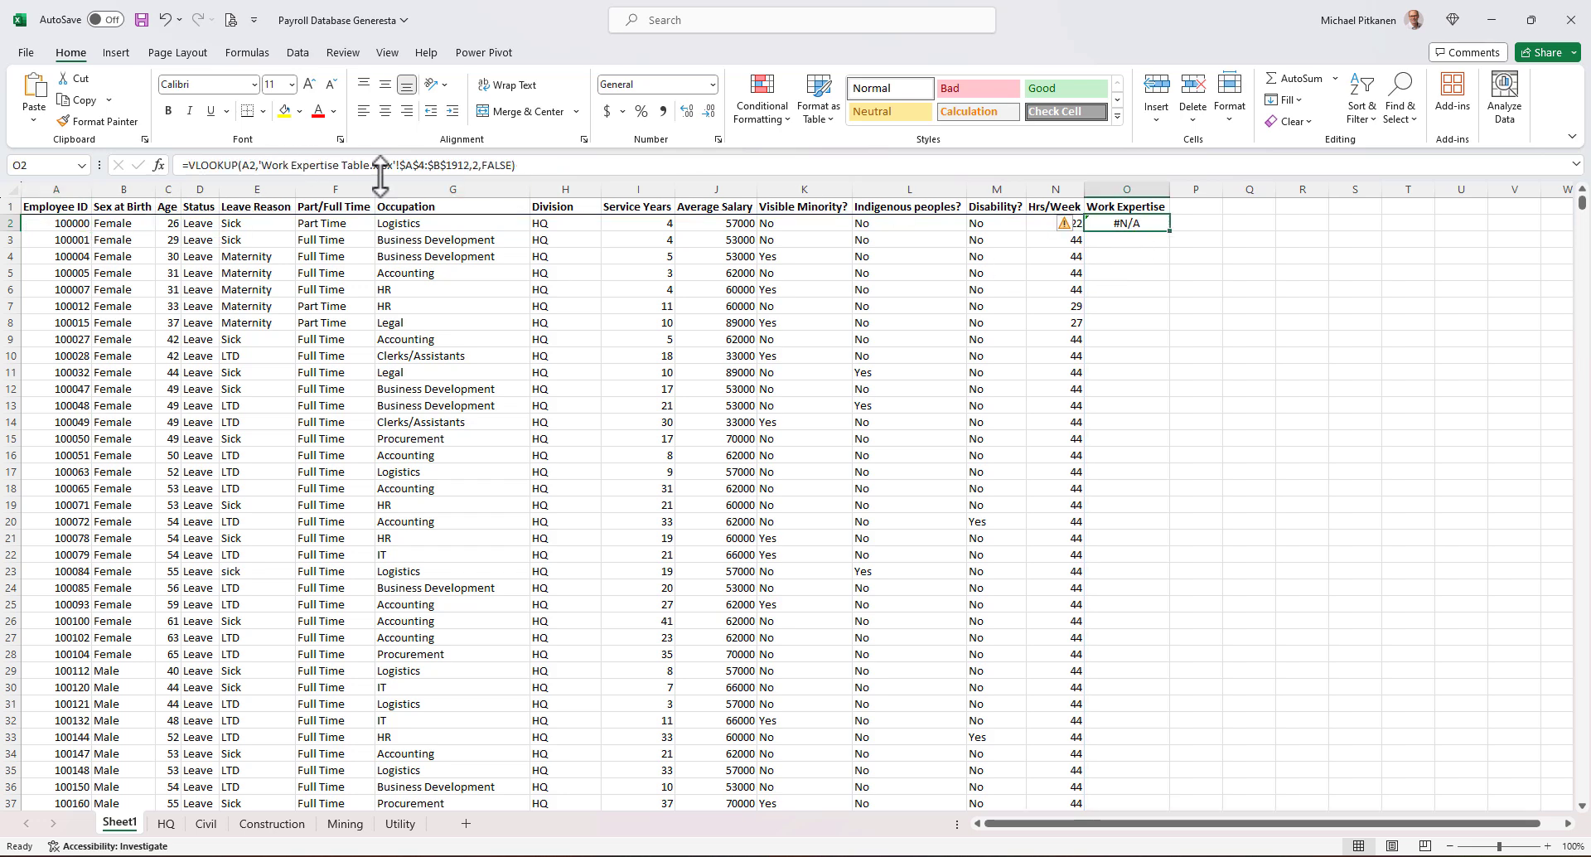
{"action": "mouse_move", "coordinate": [795, 853]}
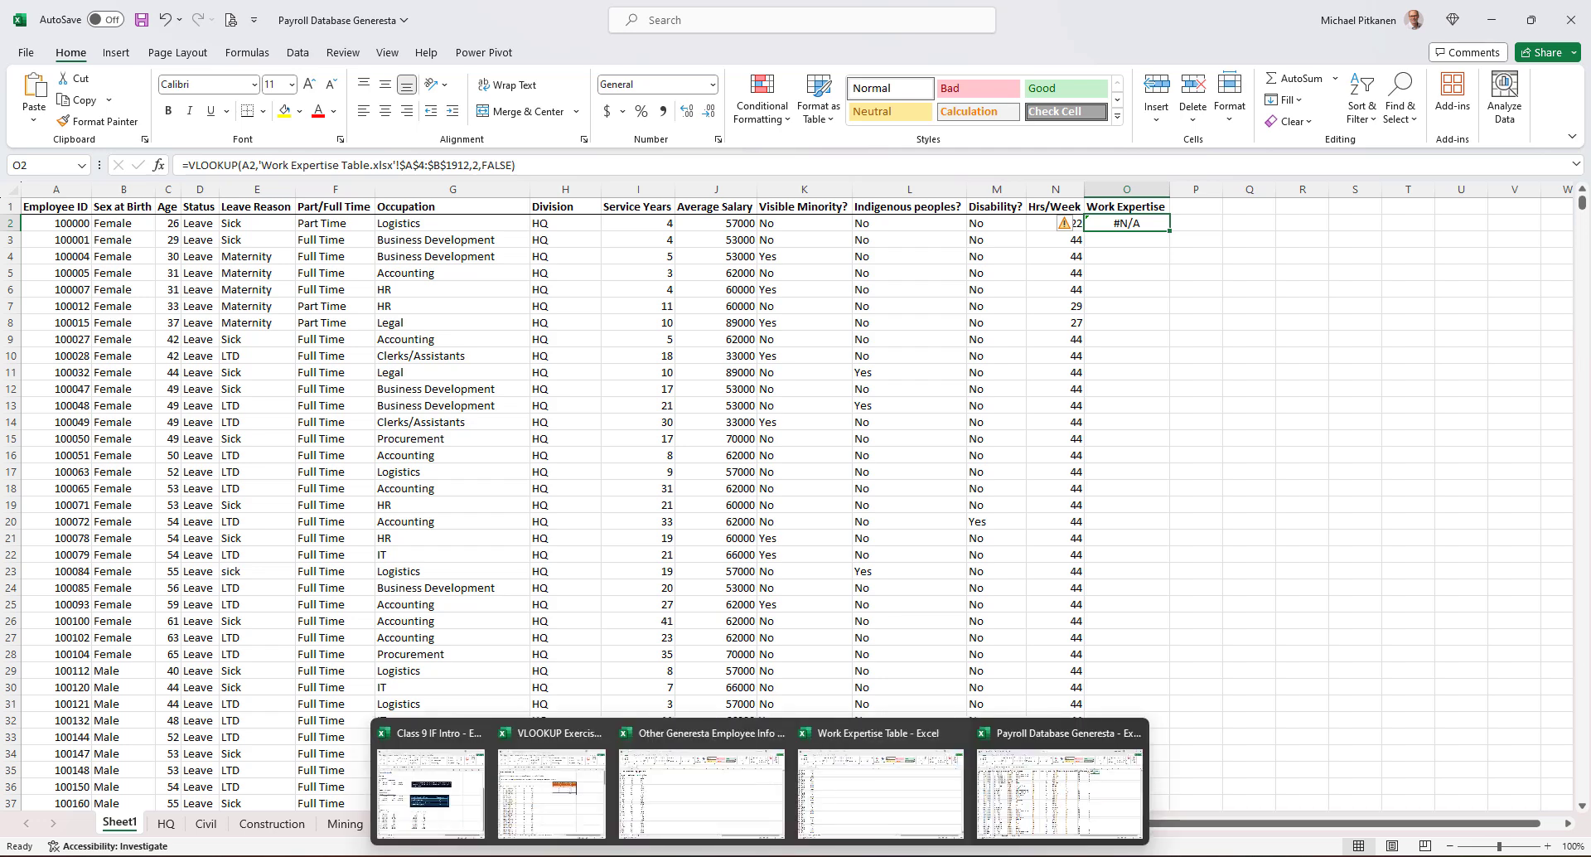
{"action": "left_click", "coordinate": [868, 794]}
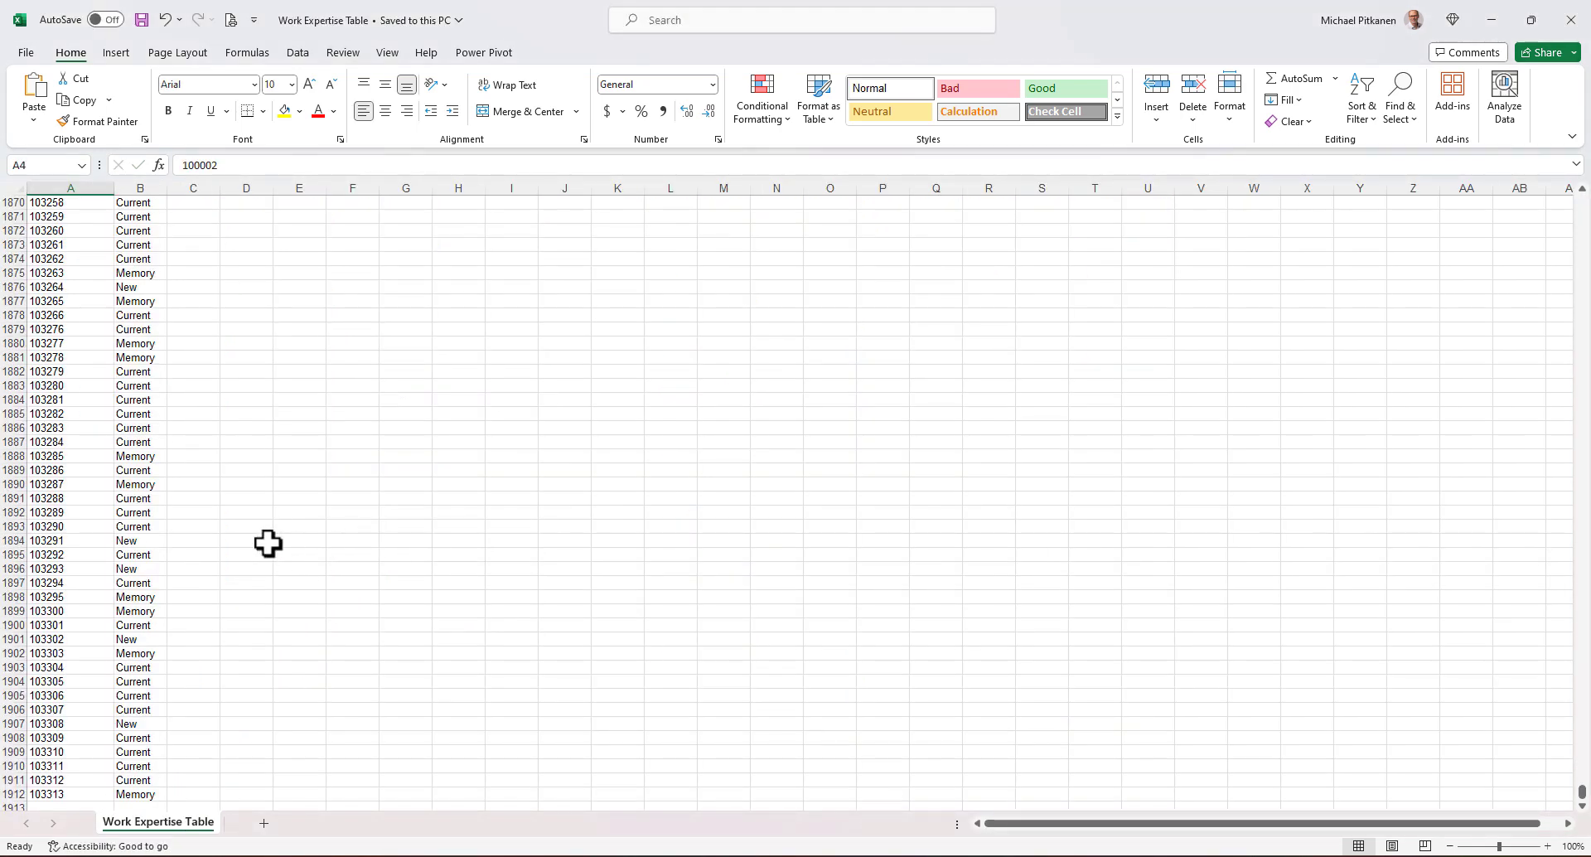
{"action": "key", "text": "Up"}
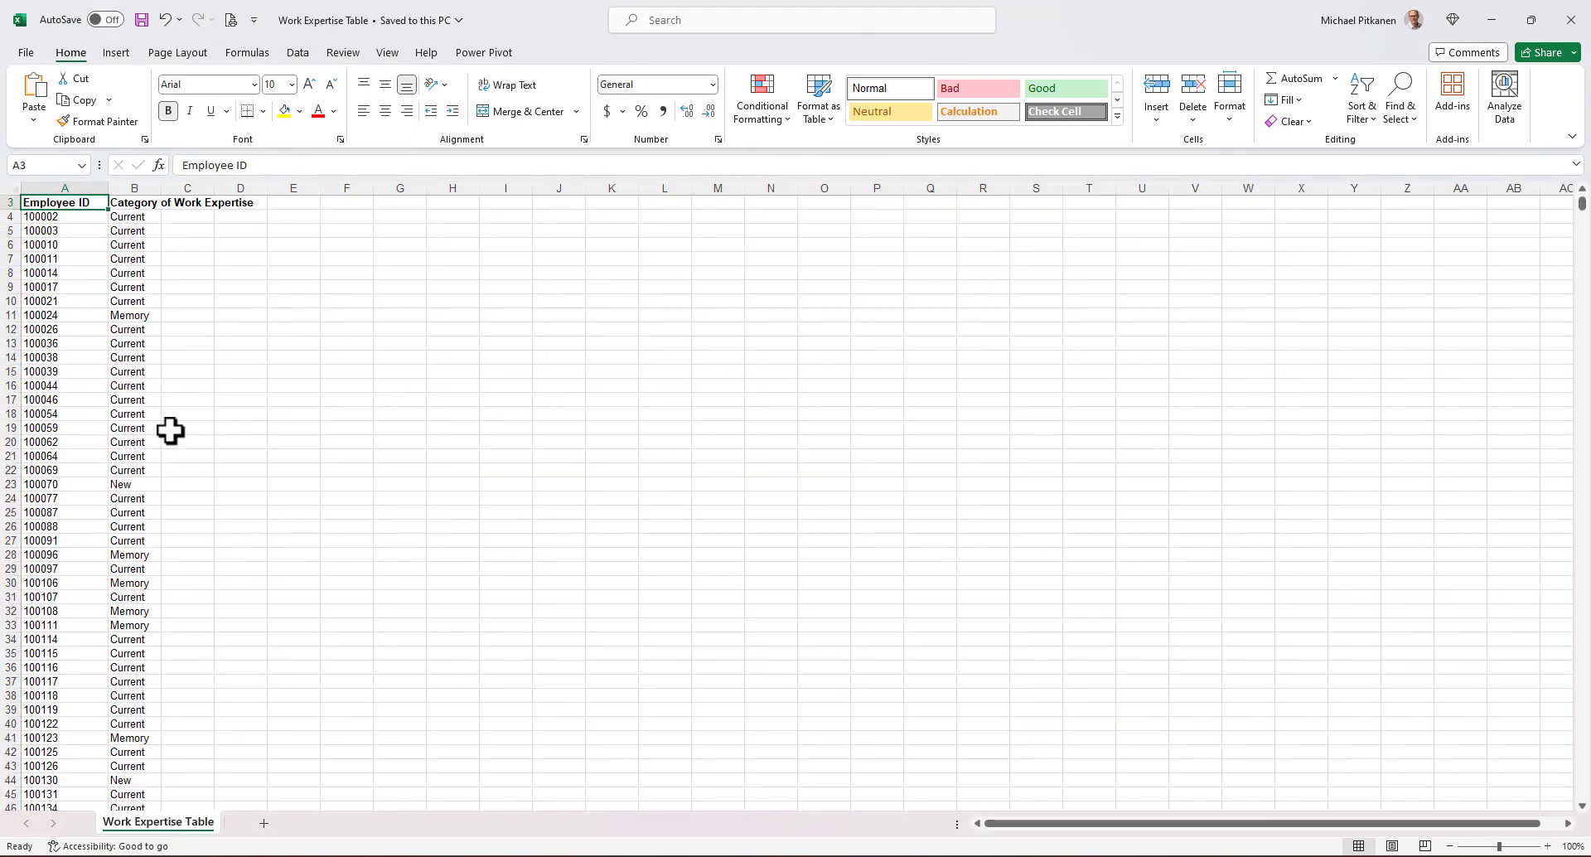
{"action": "mouse_move", "coordinate": [43, 215]}
{"action": "left_mouse_down"}
{"action": "mouse_move", "coordinate": [88, 277]}
{"action": "mouse_move", "coordinate": [63, 216]}
{"action": "left_mouse_up"}
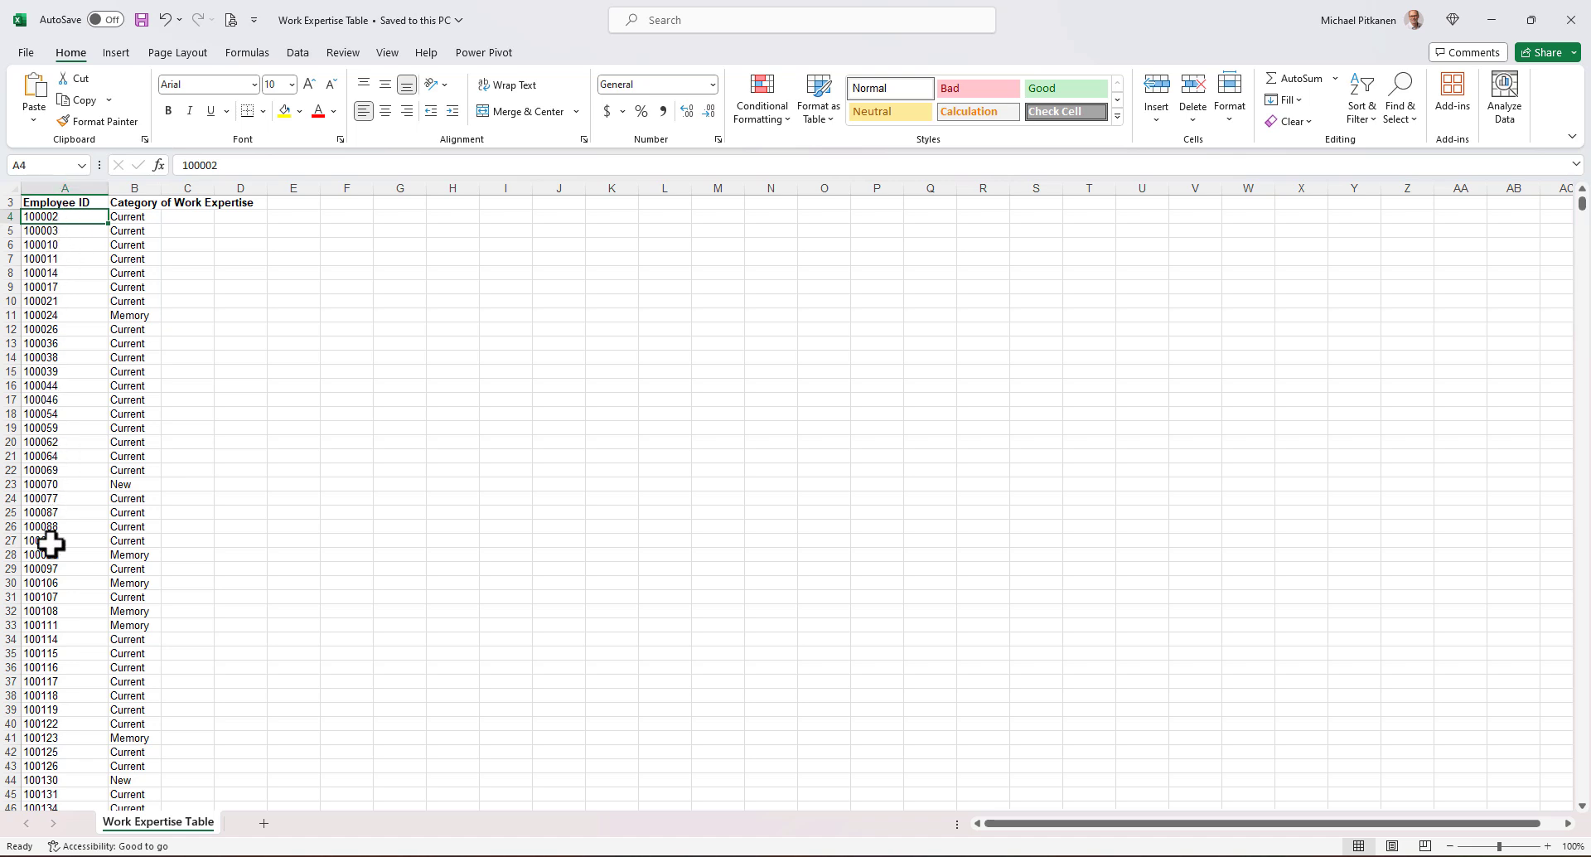
{"action": "key", "text": "ctrl+f"}
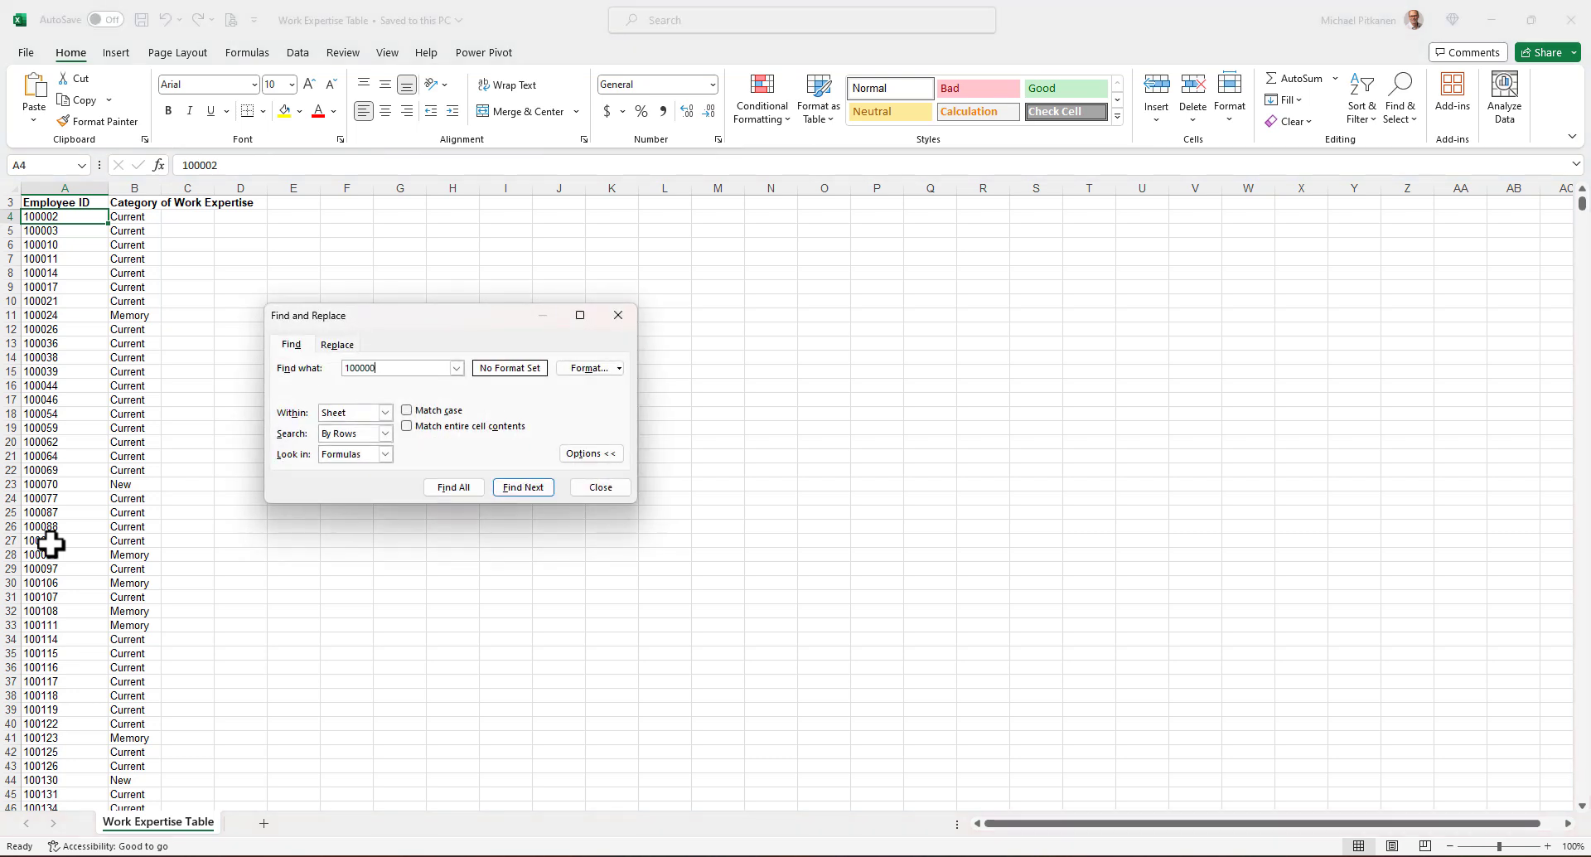
{"action": "key", "text": "Return"}
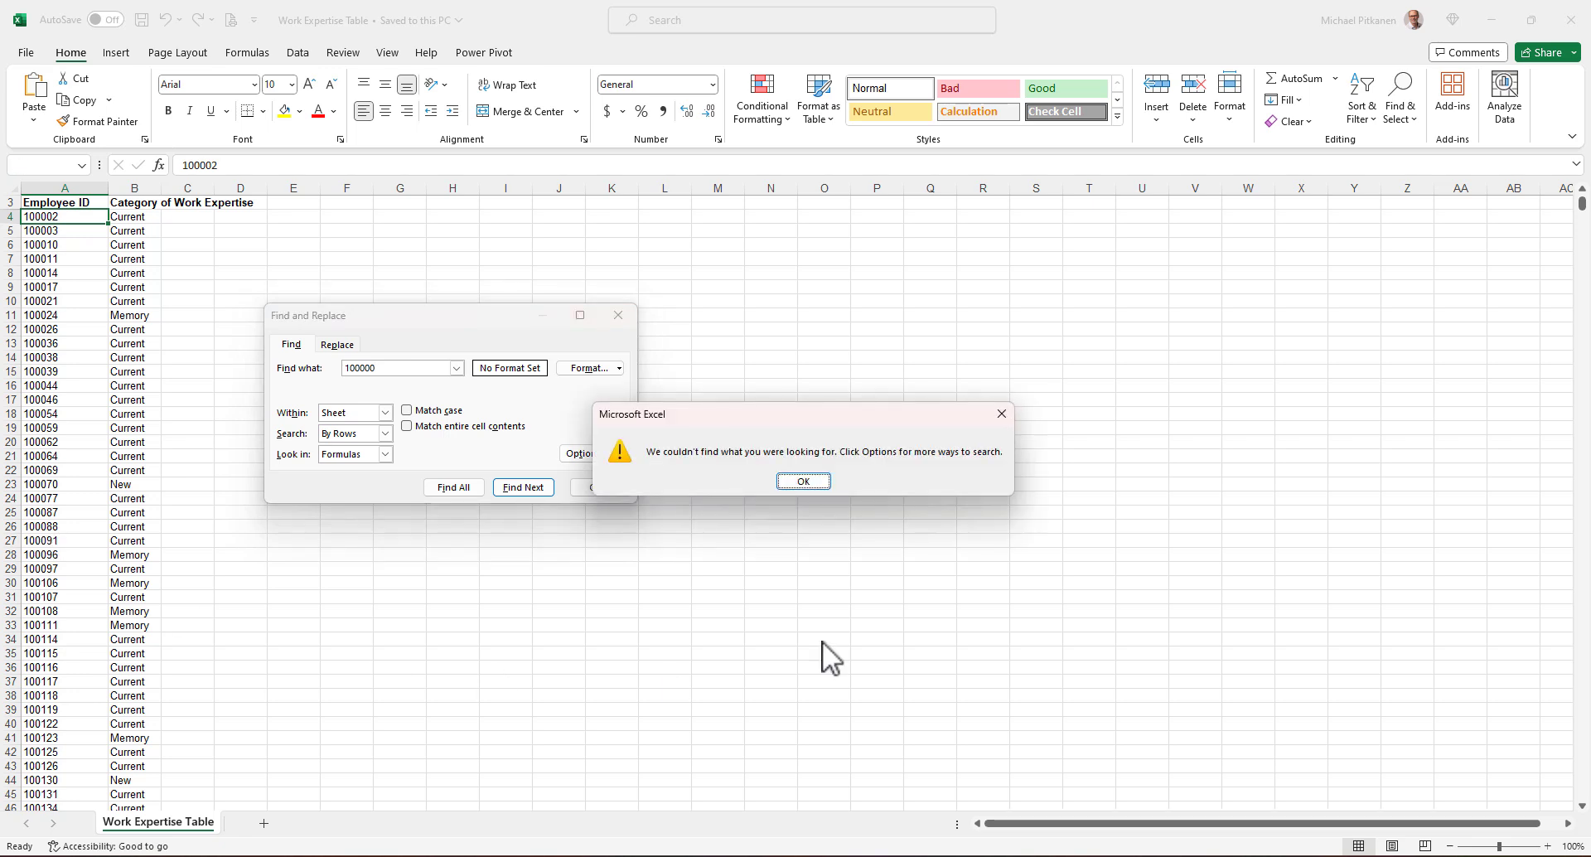
{"action": "left_click", "coordinate": [811, 484]}
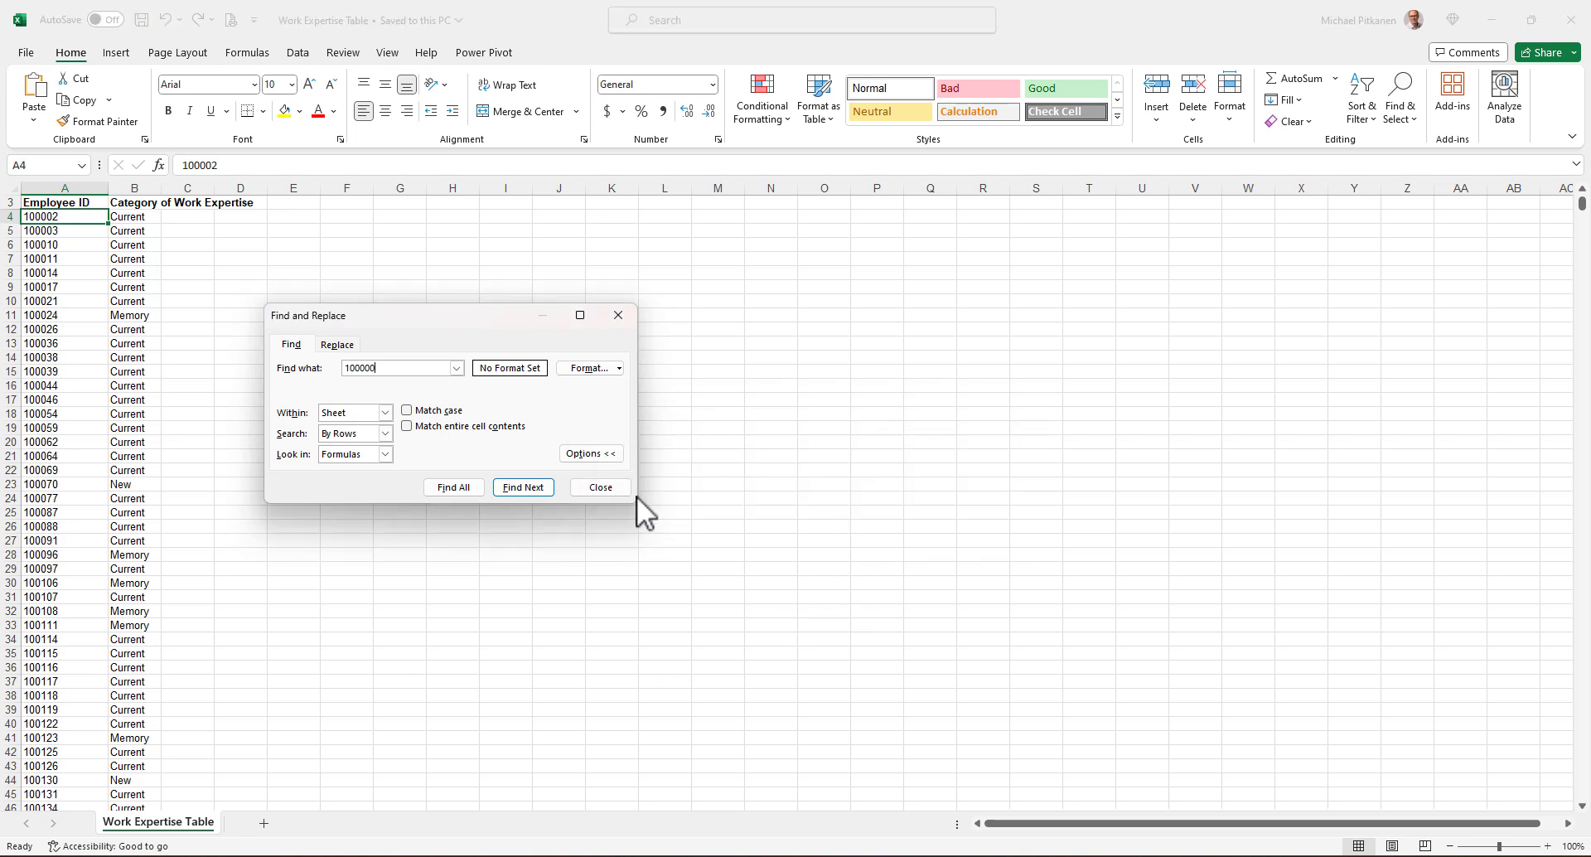
{"action": "left_click", "coordinate": [600, 486]}
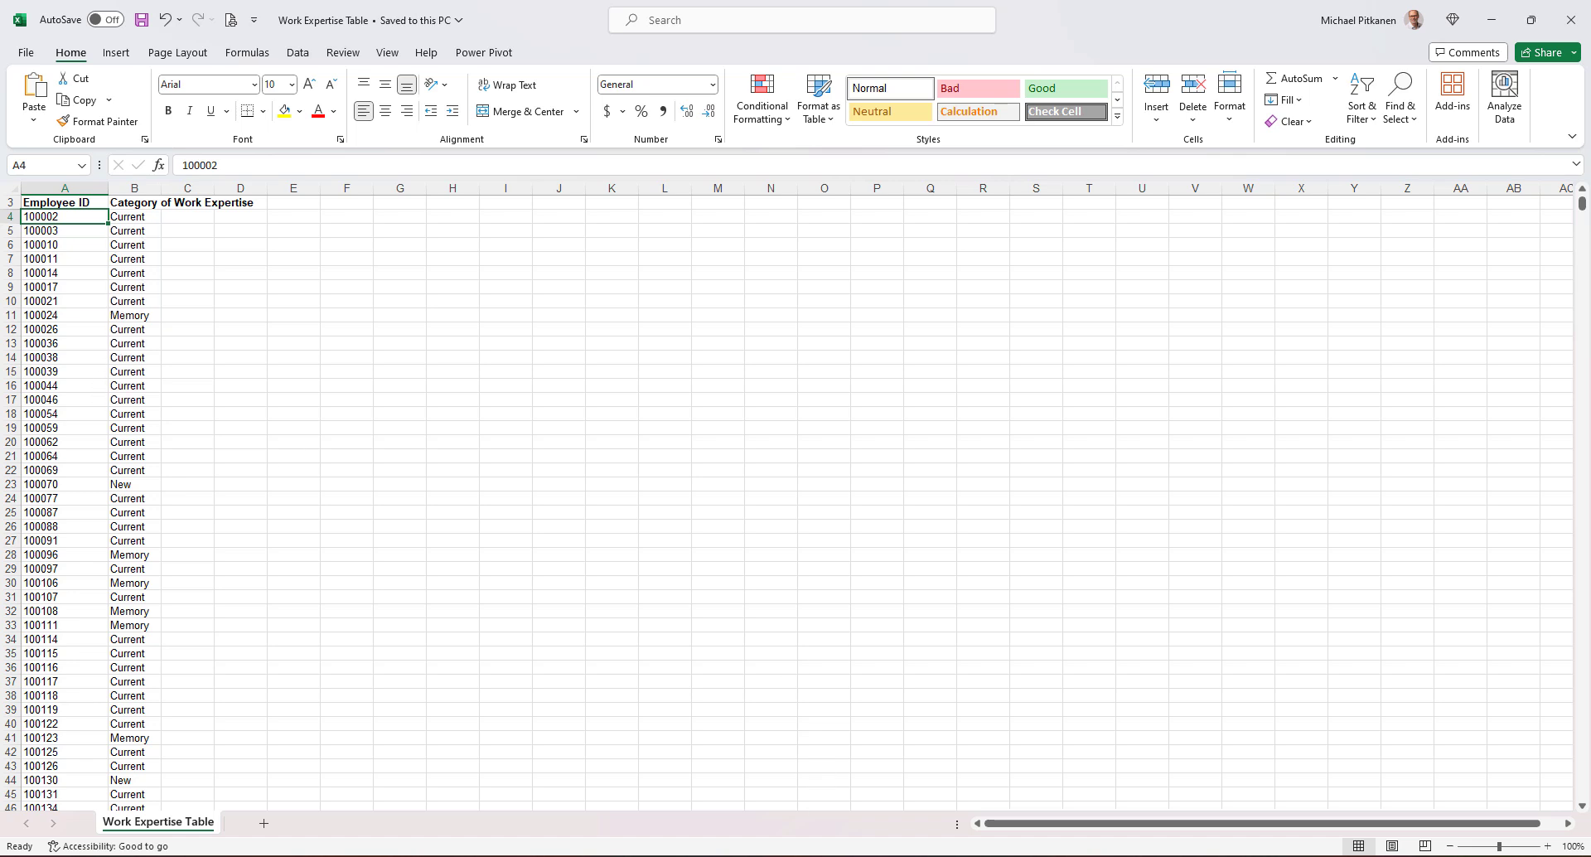
{"action": "mouse_move", "coordinate": [976, 843]}
{"action": "left_click", "coordinate": [1058, 820]}
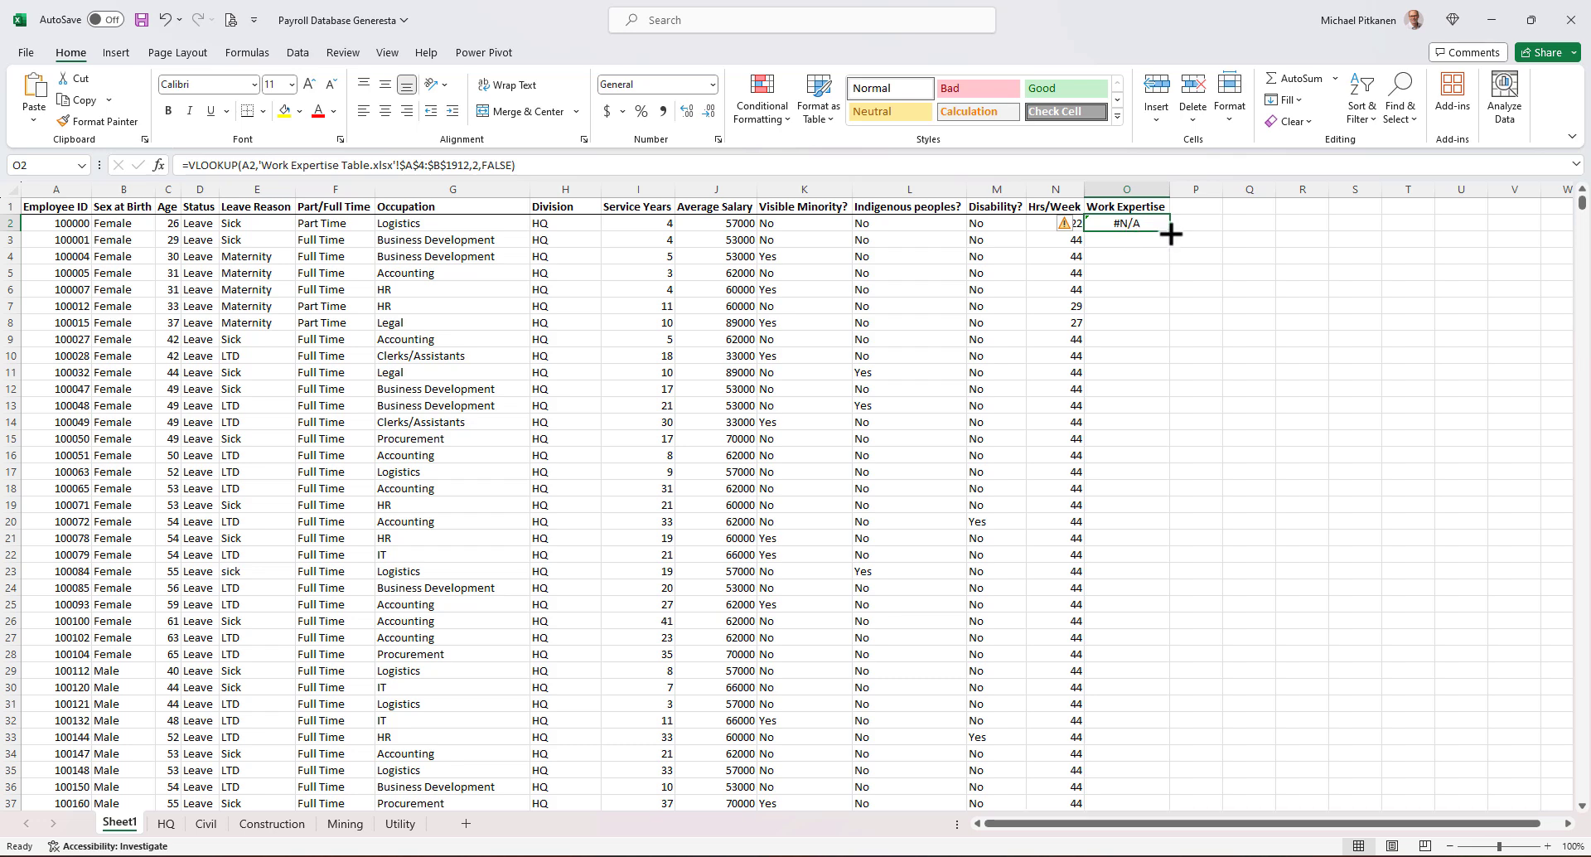
Fill the VLOOKUP down column O and check that Civil rows show Memory, Current or New
{"action": "double_click", "coordinate": [1170, 235]}
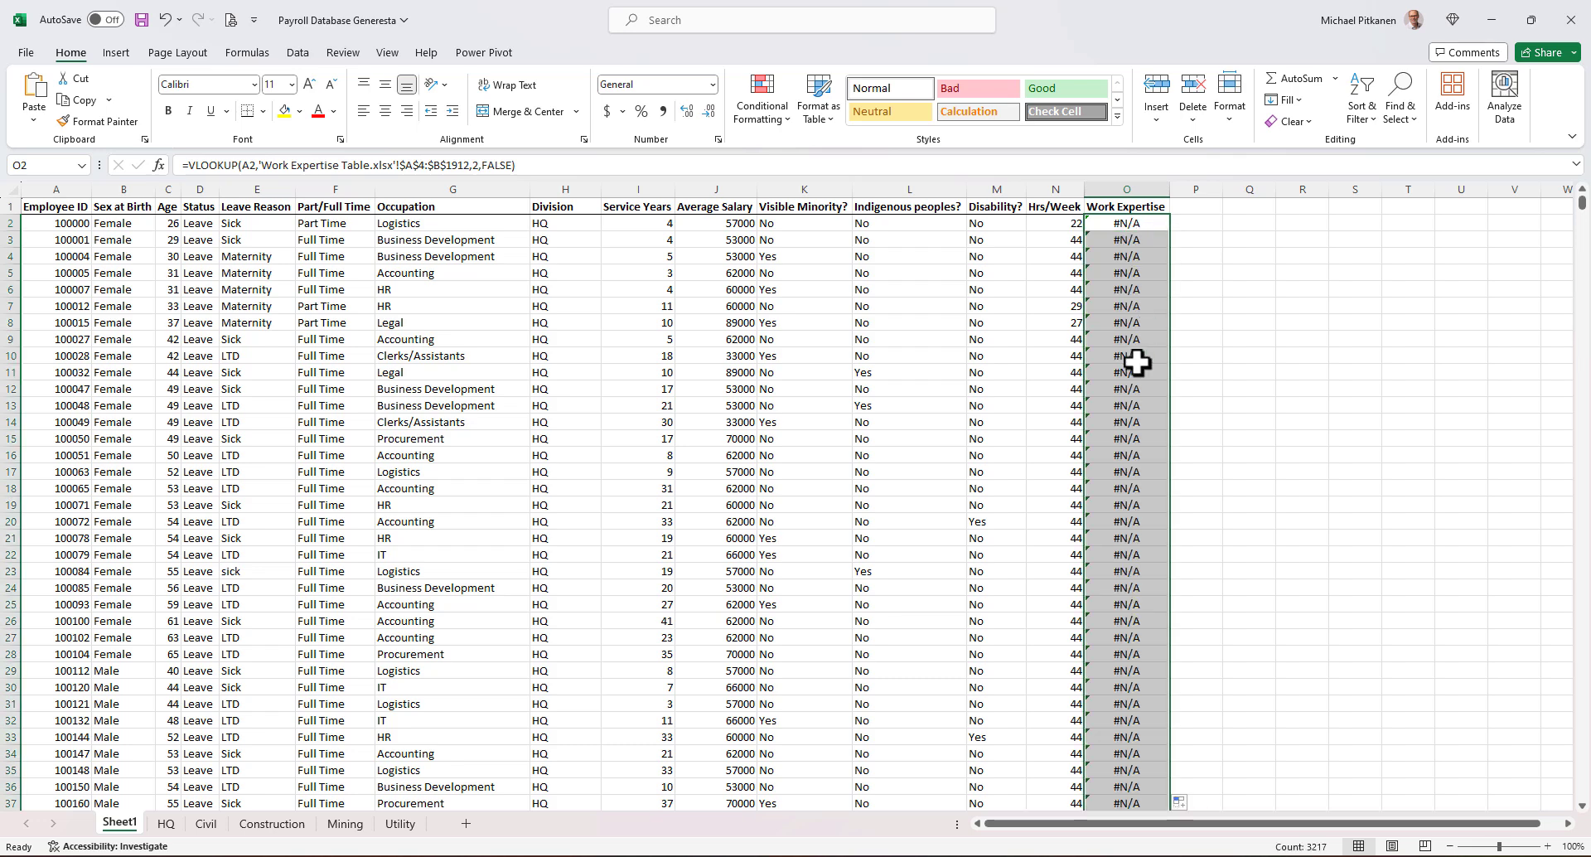
{"action": "scroll", "coordinate": [1139, 328], "scroll_direction": "down", "scroll_amount": 8}
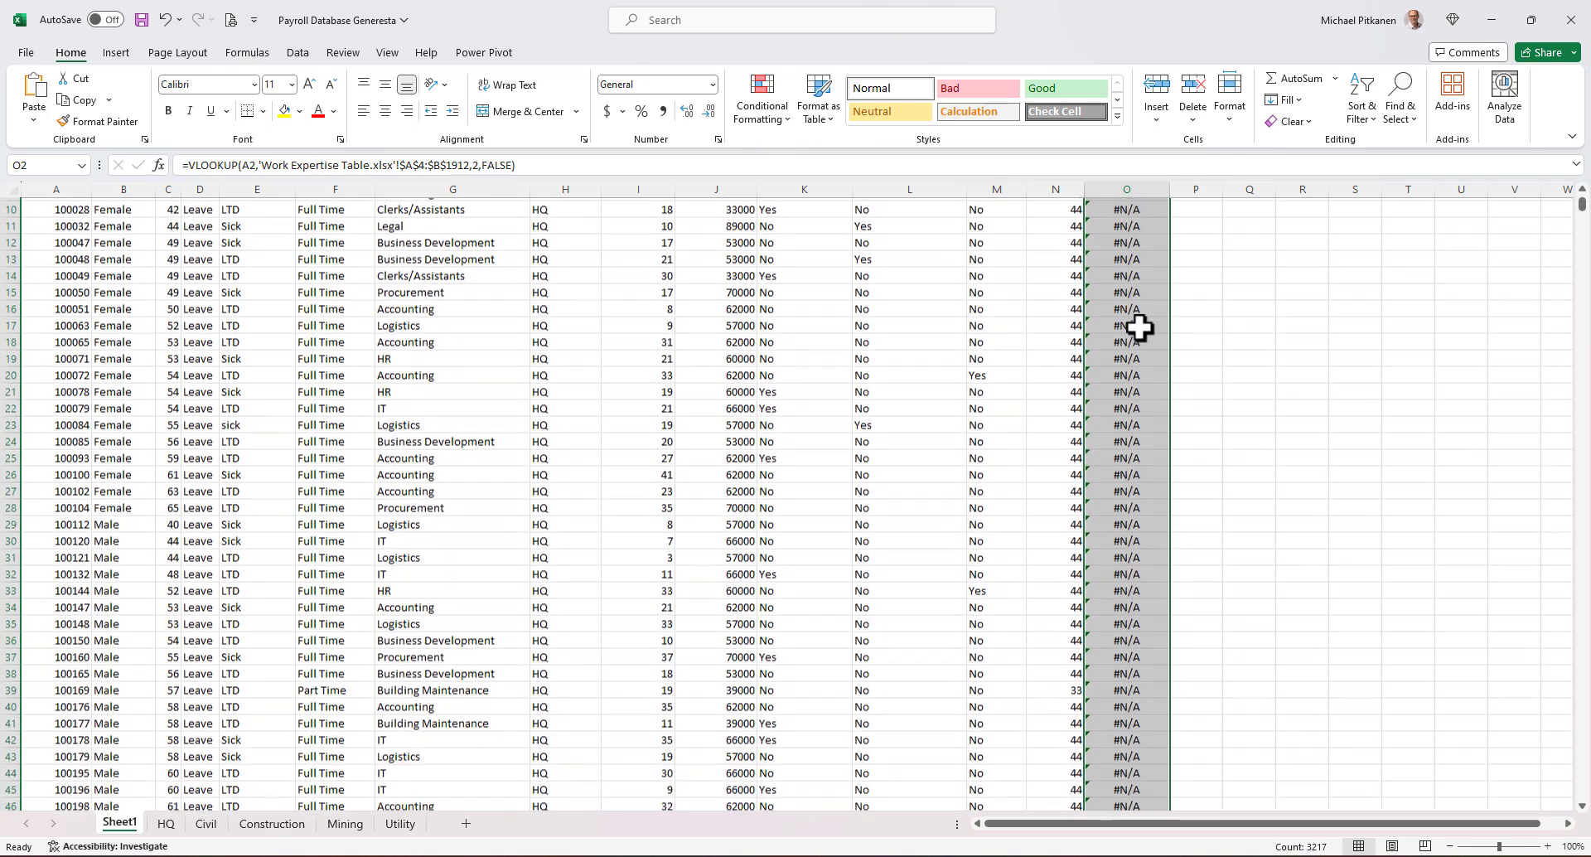
{"action": "scroll", "coordinate": [1138, 327], "scroll_direction": "down", "scroll_amount": 20}
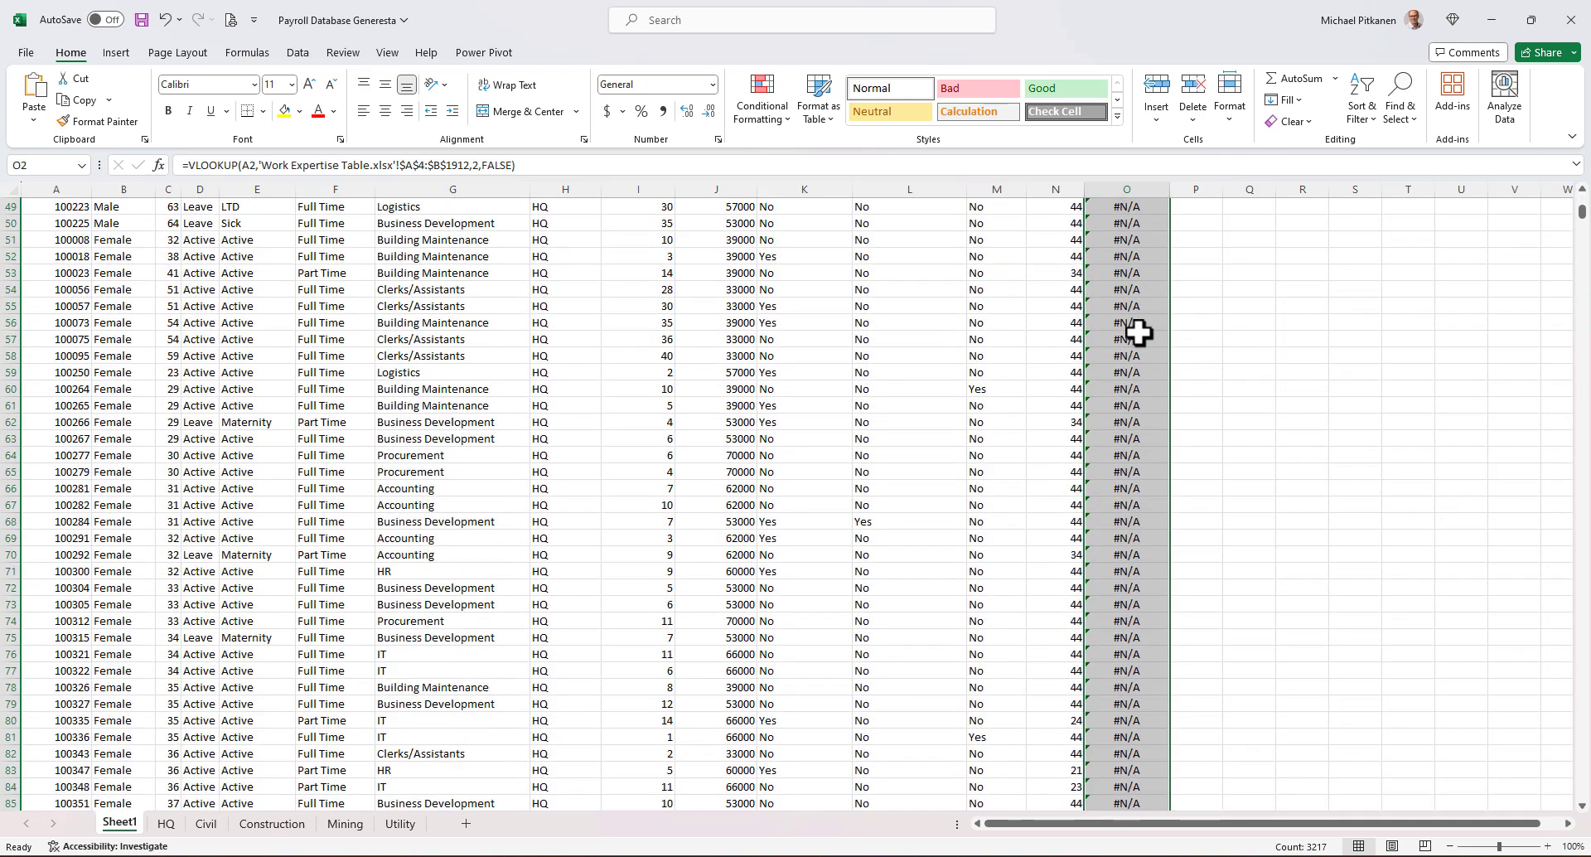
{"action": "scroll", "coordinate": [1136, 337], "scroll_direction": "down", "scroll_amount": 9}
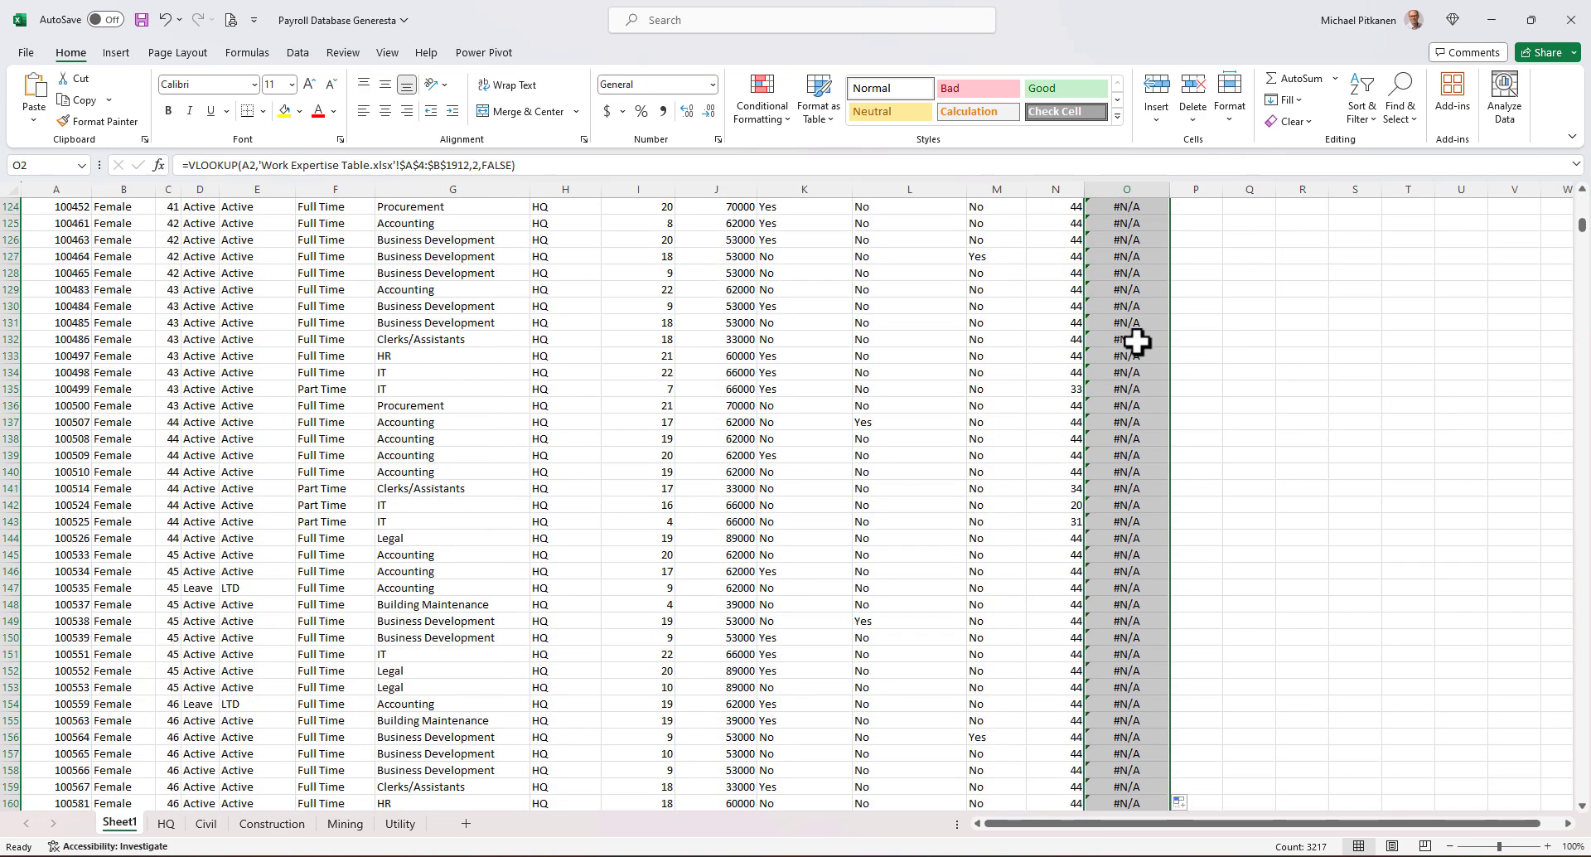
{"action": "scroll", "coordinate": [1137, 341], "scroll_direction": "up", "scroll_amount": 17}
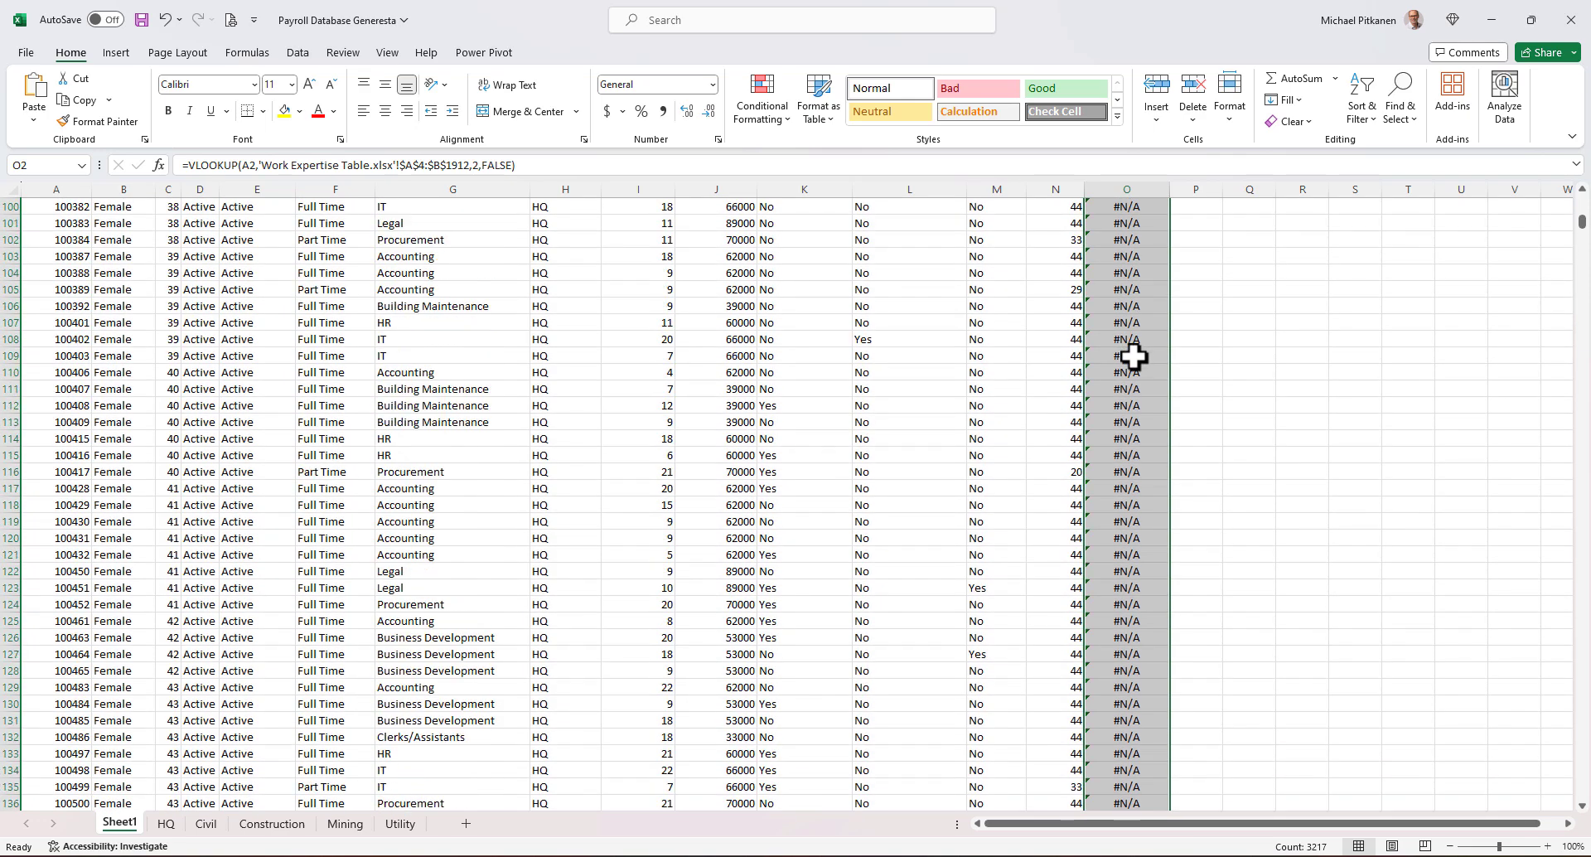
{"action": "scroll", "coordinate": [1134, 357], "scroll_direction": "up", "scroll_amount": 20}
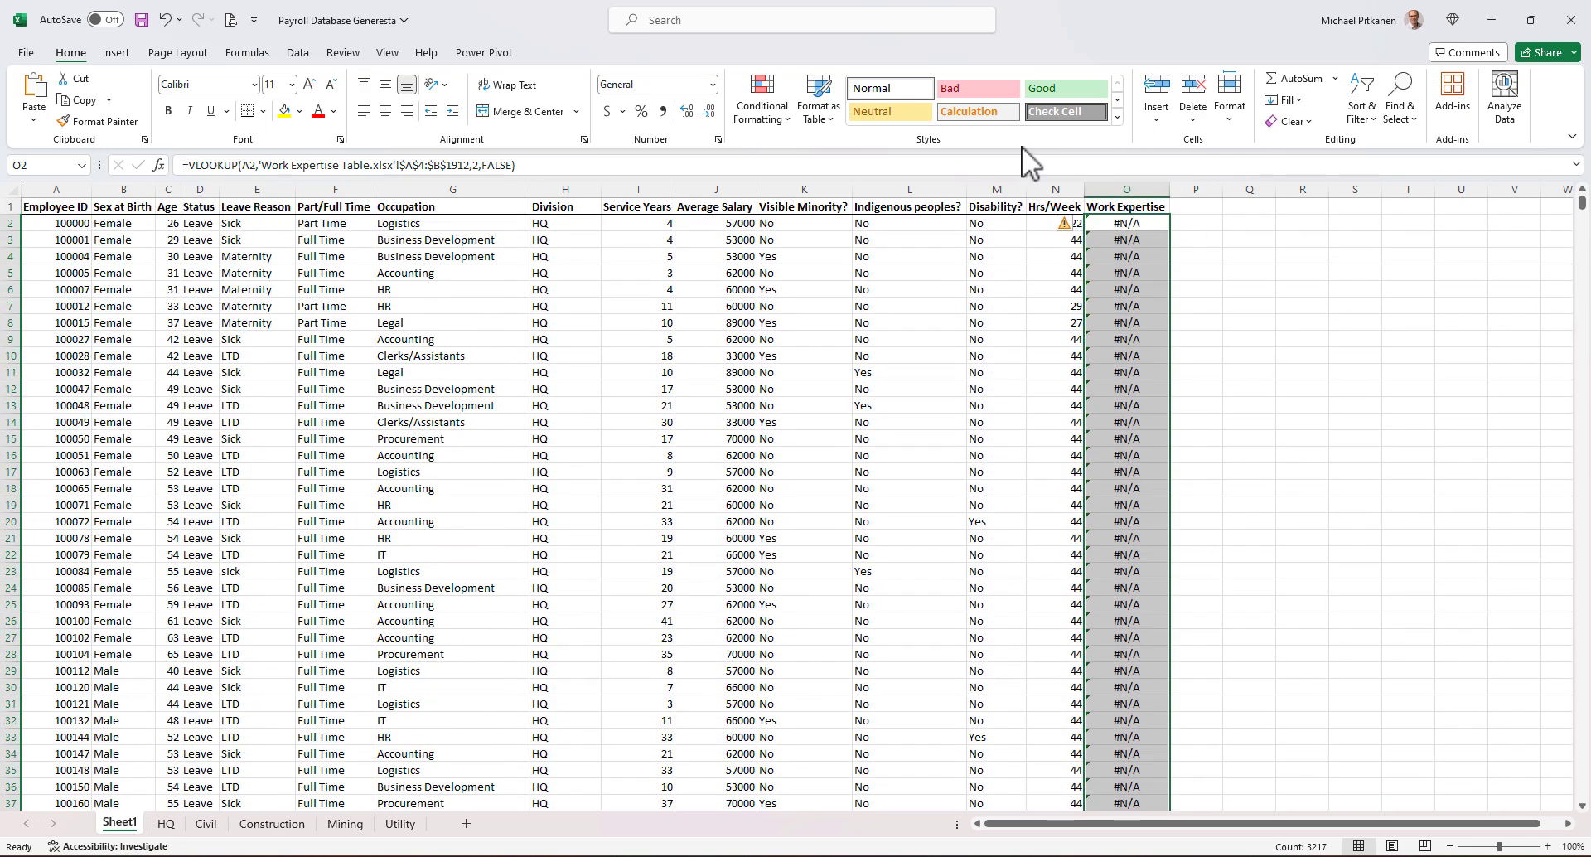
{"action": "scroll", "coordinate": [1038, 553], "scroll_direction": "down", "scroll_amount": 9}
{"action": "scroll", "coordinate": [1038, 553], "scroll_direction": "down", "scroll_amount": 14}
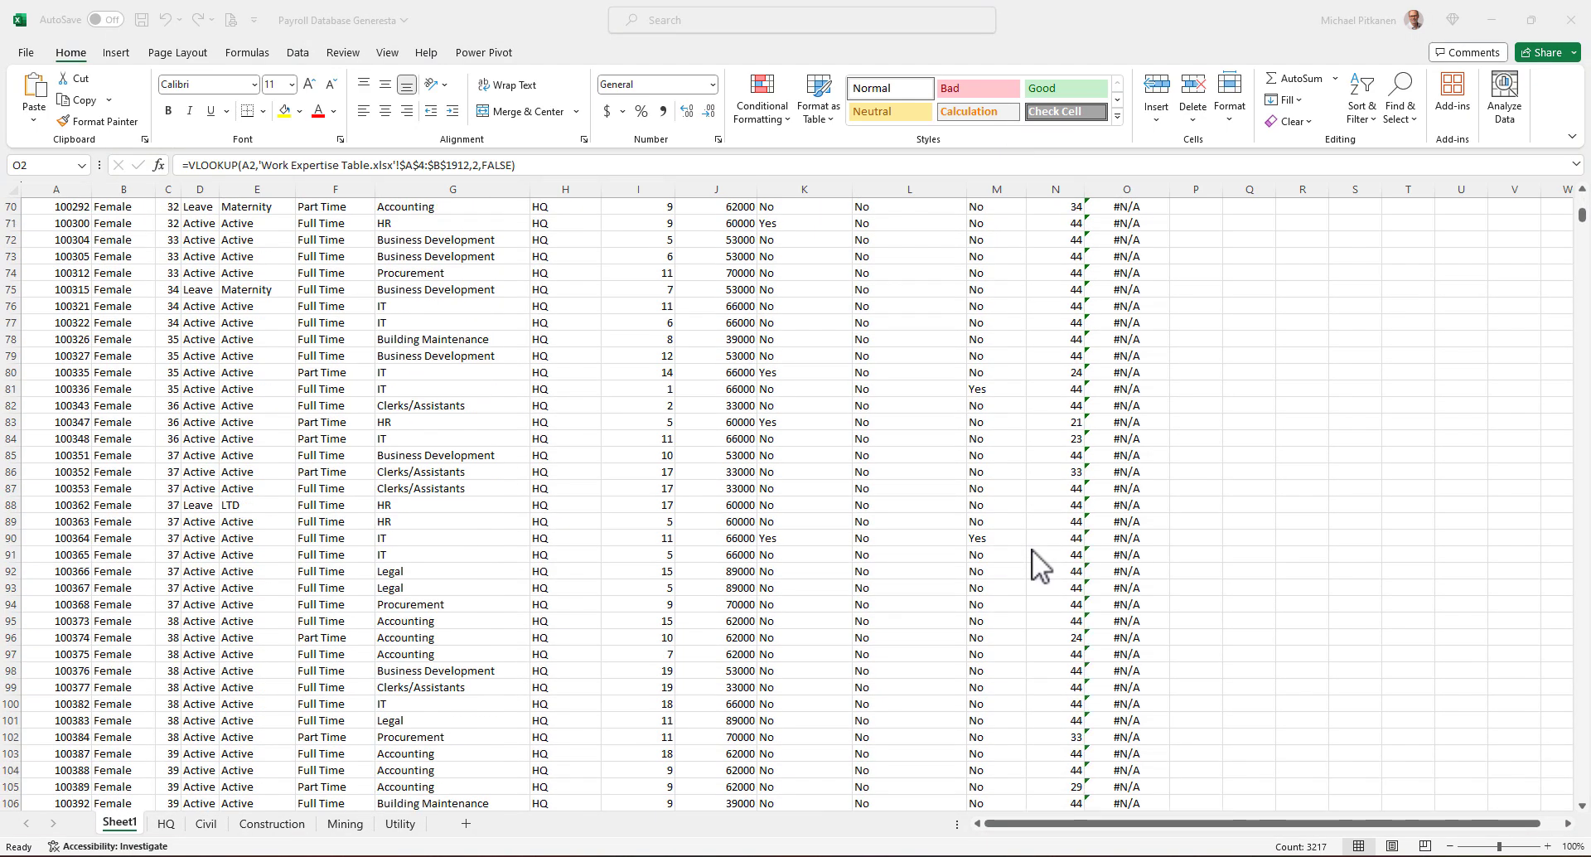
{"action": "scroll", "coordinate": [1032, 549], "scroll_direction": "down", "scroll_amount": 20}
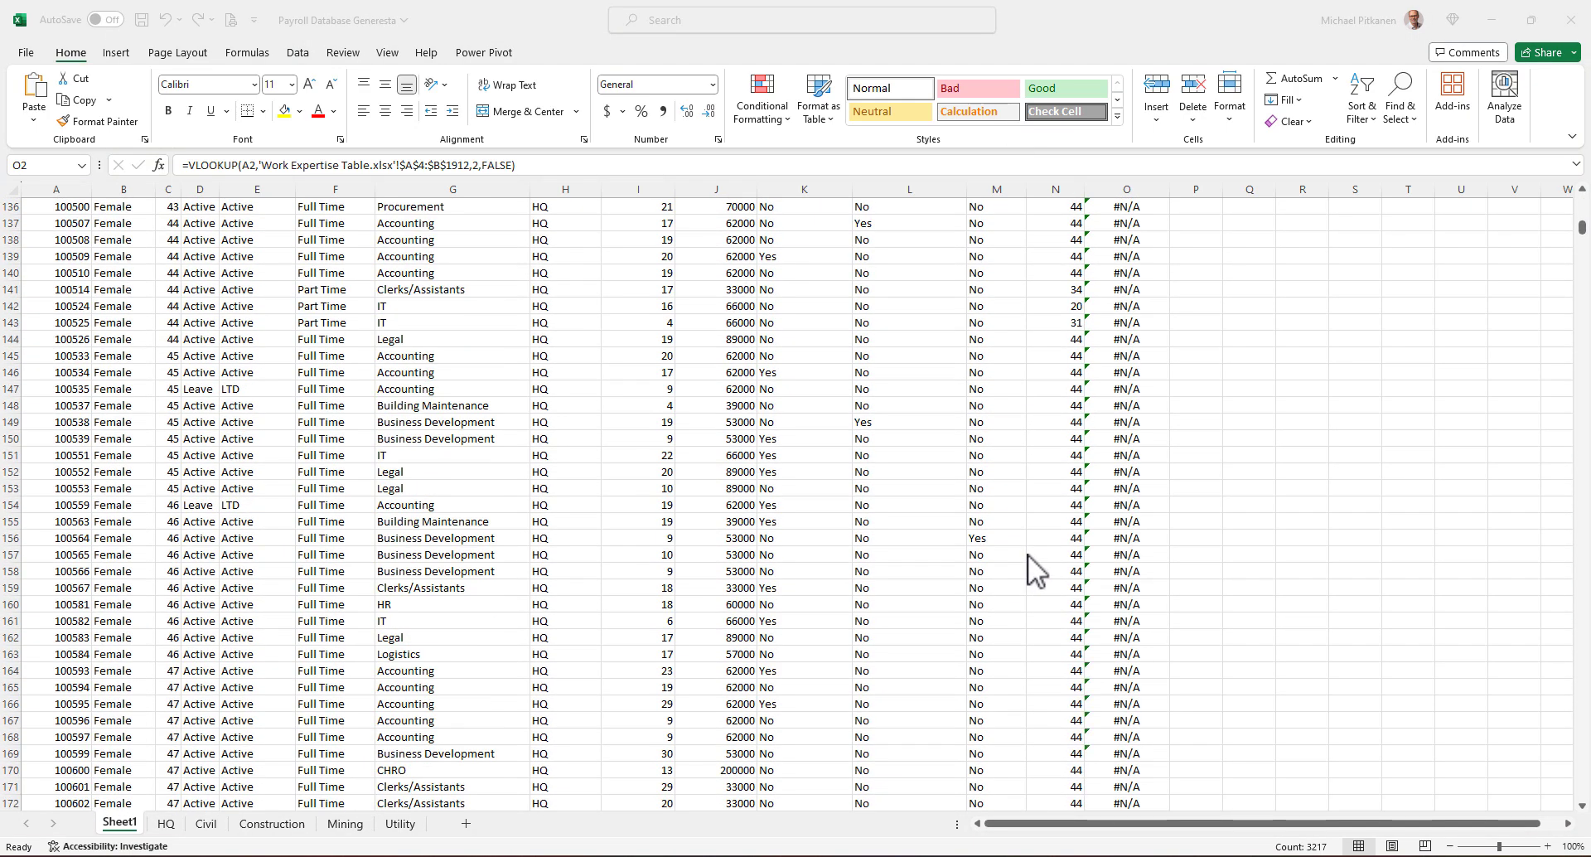
{"action": "scroll", "coordinate": [1028, 554], "scroll_direction": "down", "scroll_amount": 20}
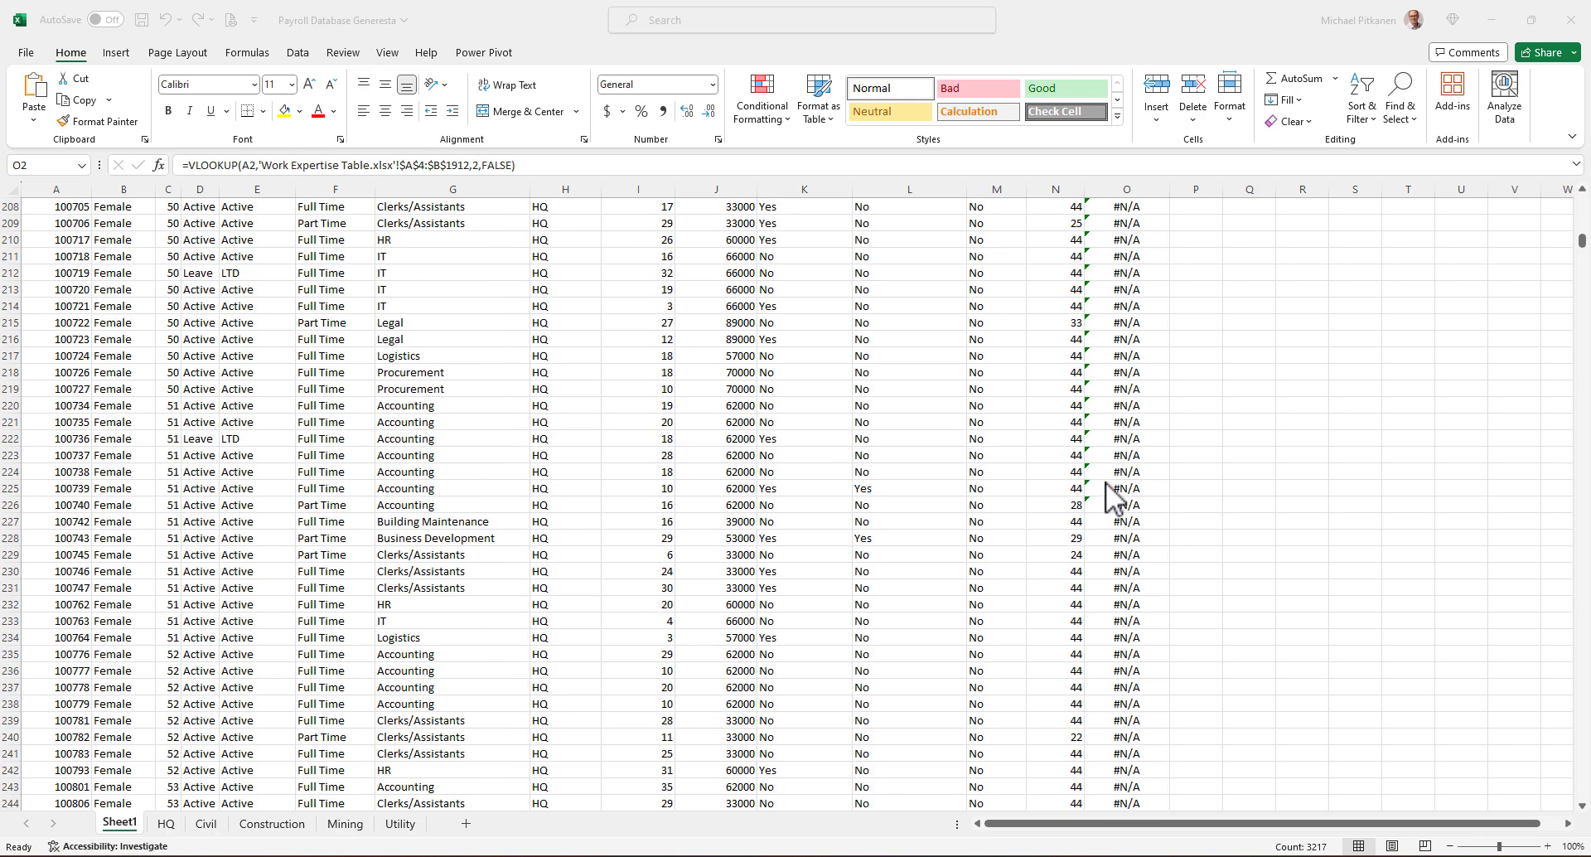
{"action": "scroll", "coordinate": [1104, 485], "scroll_direction": "down", "scroll_amount": 11}
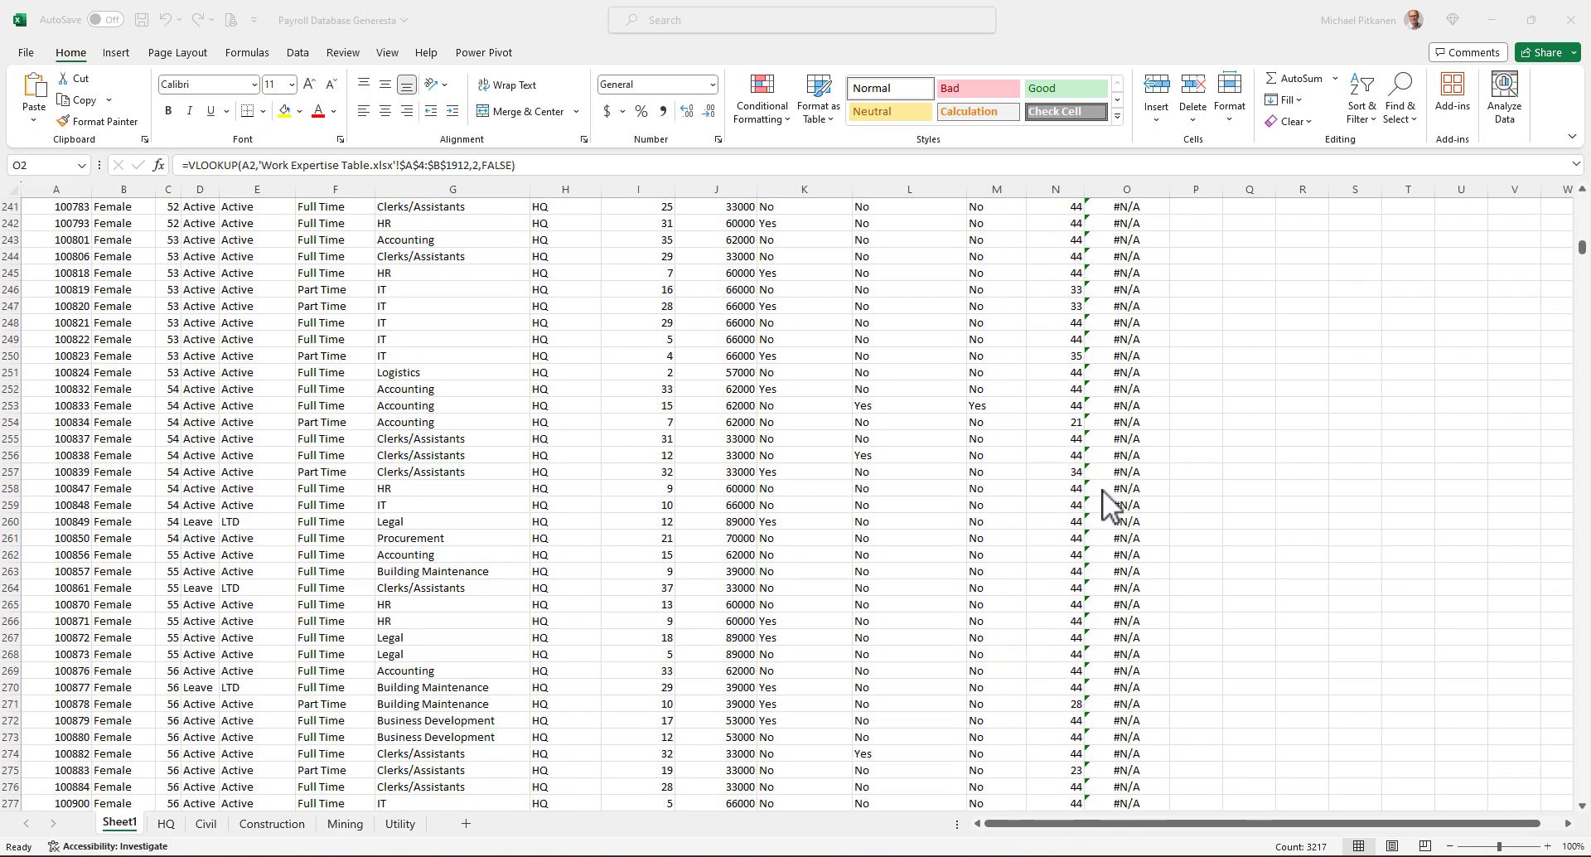
{"action": "scroll", "coordinate": [1102, 489], "scroll_direction": "down", "scroll_amount": 3}
{"action": "scroll", "coordinate": [1112, 473], "scroll_direction": "down", "scroll_amount": 20}
{"action": "scroll", "coordinate": [1106, 541], "scroll_direction": "down", "scroll_amount": 20}
{"action": "scroll", "coordinate": [1106, 544], "scroll_direction": "down", "scroll_amount": 11}
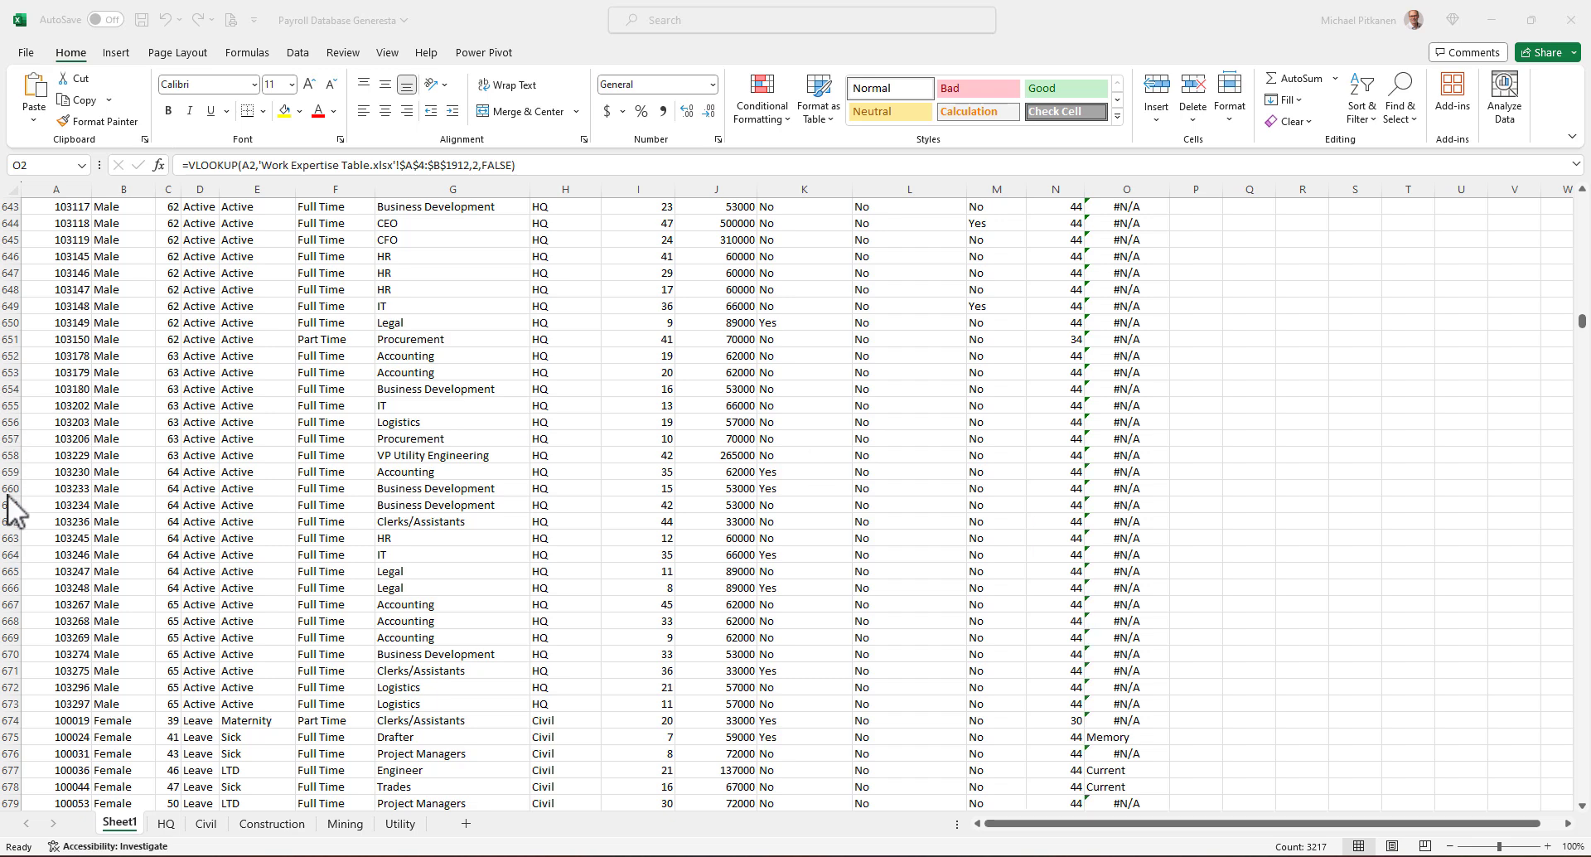
{"action": "scroll", "coordinate": [431, 593], "scroll_direction": "down", "scroll_amount": 7}
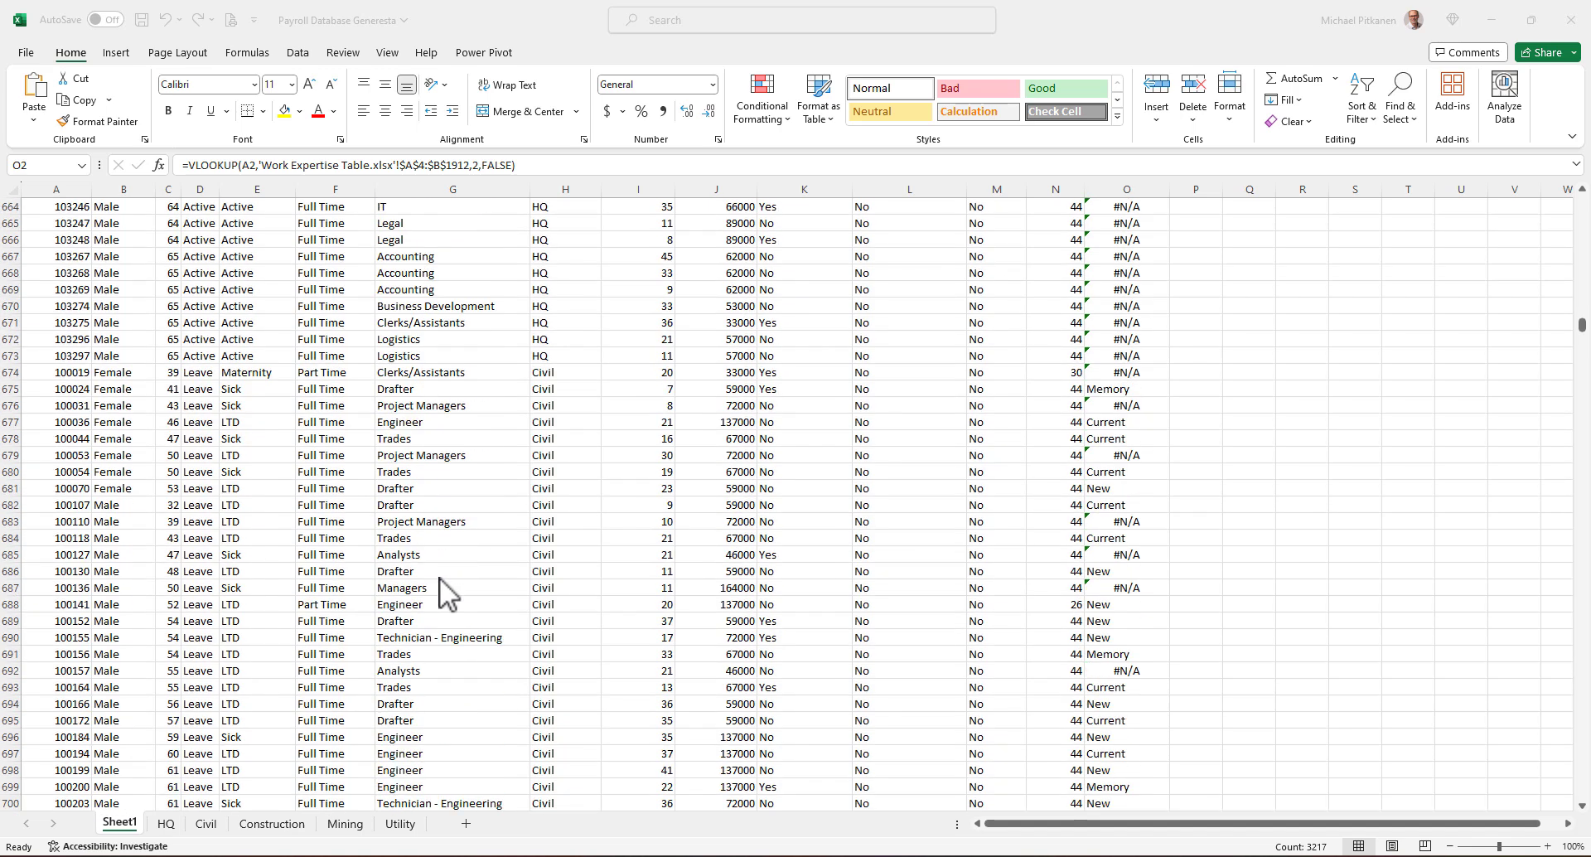
{"action": "left_click", "coordinate": [1130, 386]}
{"action": "left_click", "coordinate": [1131, 388]}
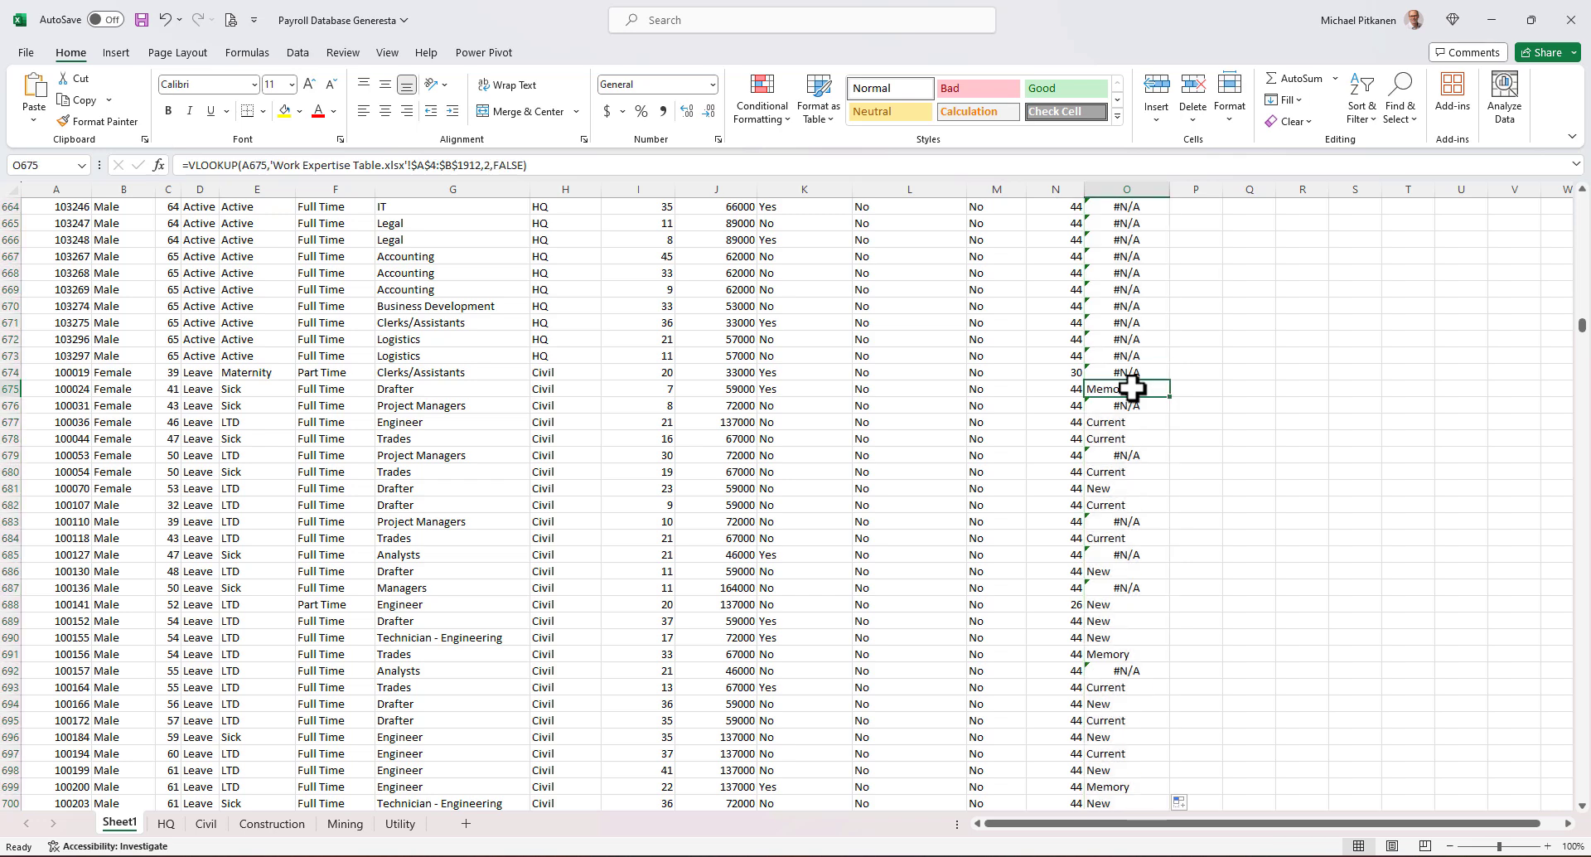
{"action": "left_click", "coordinate": [11, 388]}
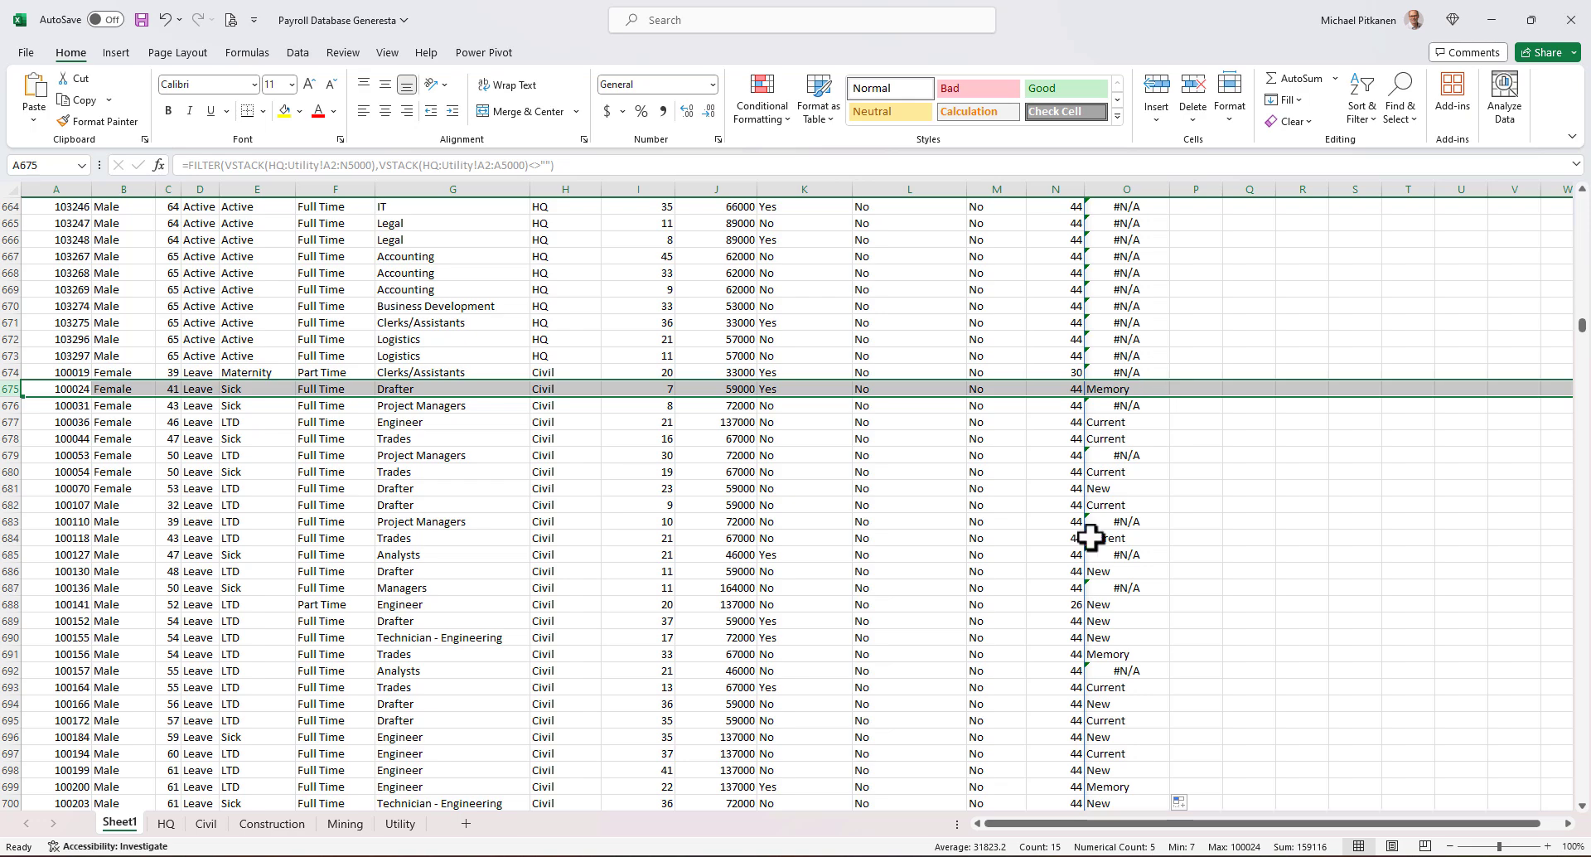
Compare against the Work Expertise definitions slide, then recheck the column O results
{"action": "left_click", "coordinate": [809, 802]}
{"action": "left_click", "coordinate": [115, 728]}
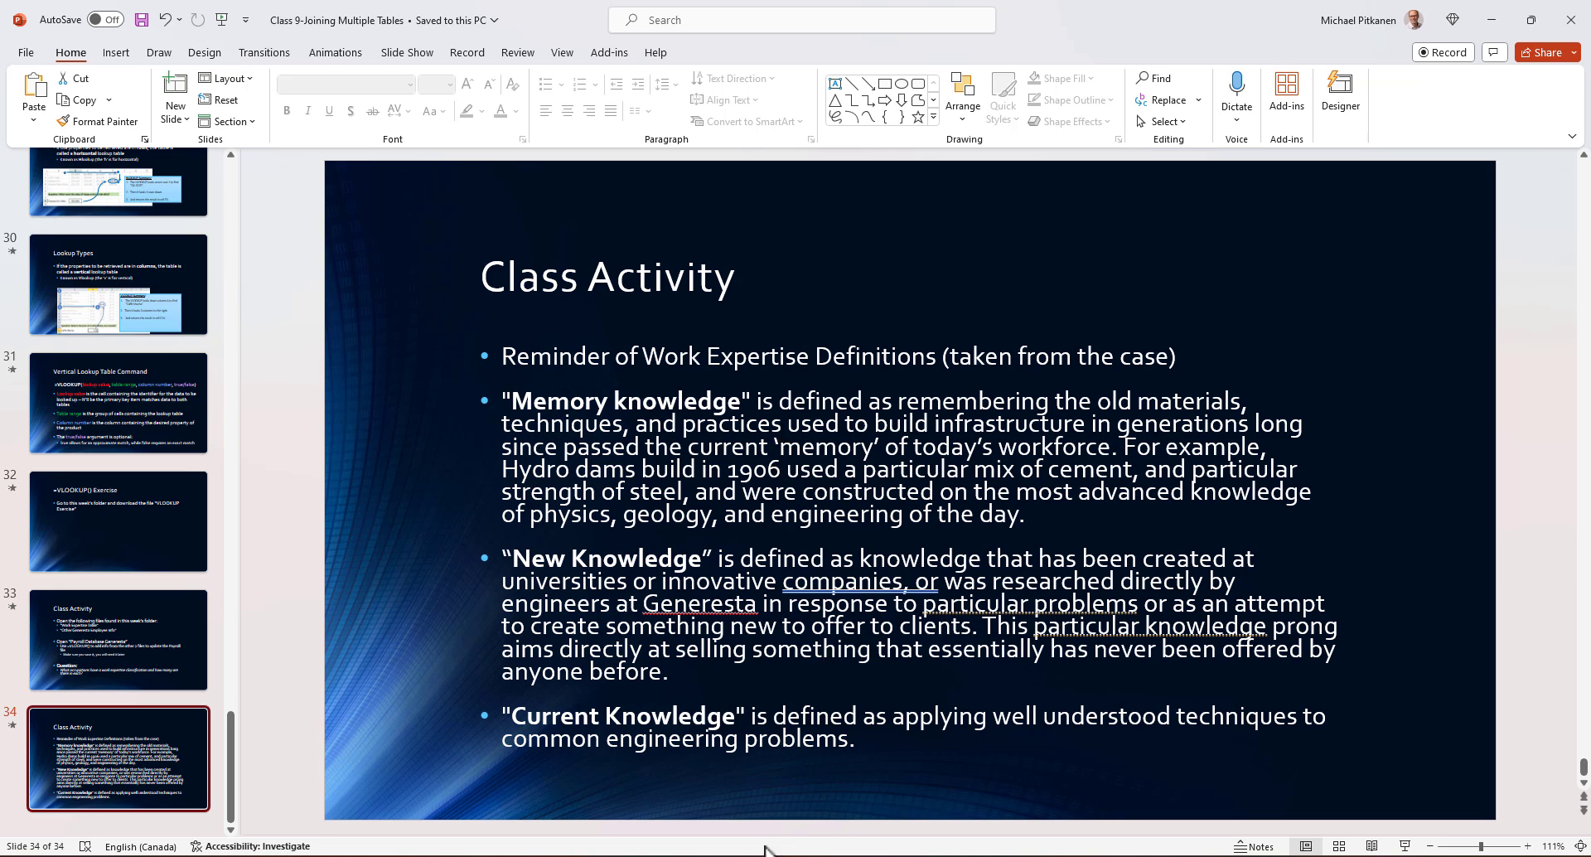
{"action": "mouse_move", "coordinate": [759, 853]}
{"action": "left_click", "coordinate": [997, 789]}
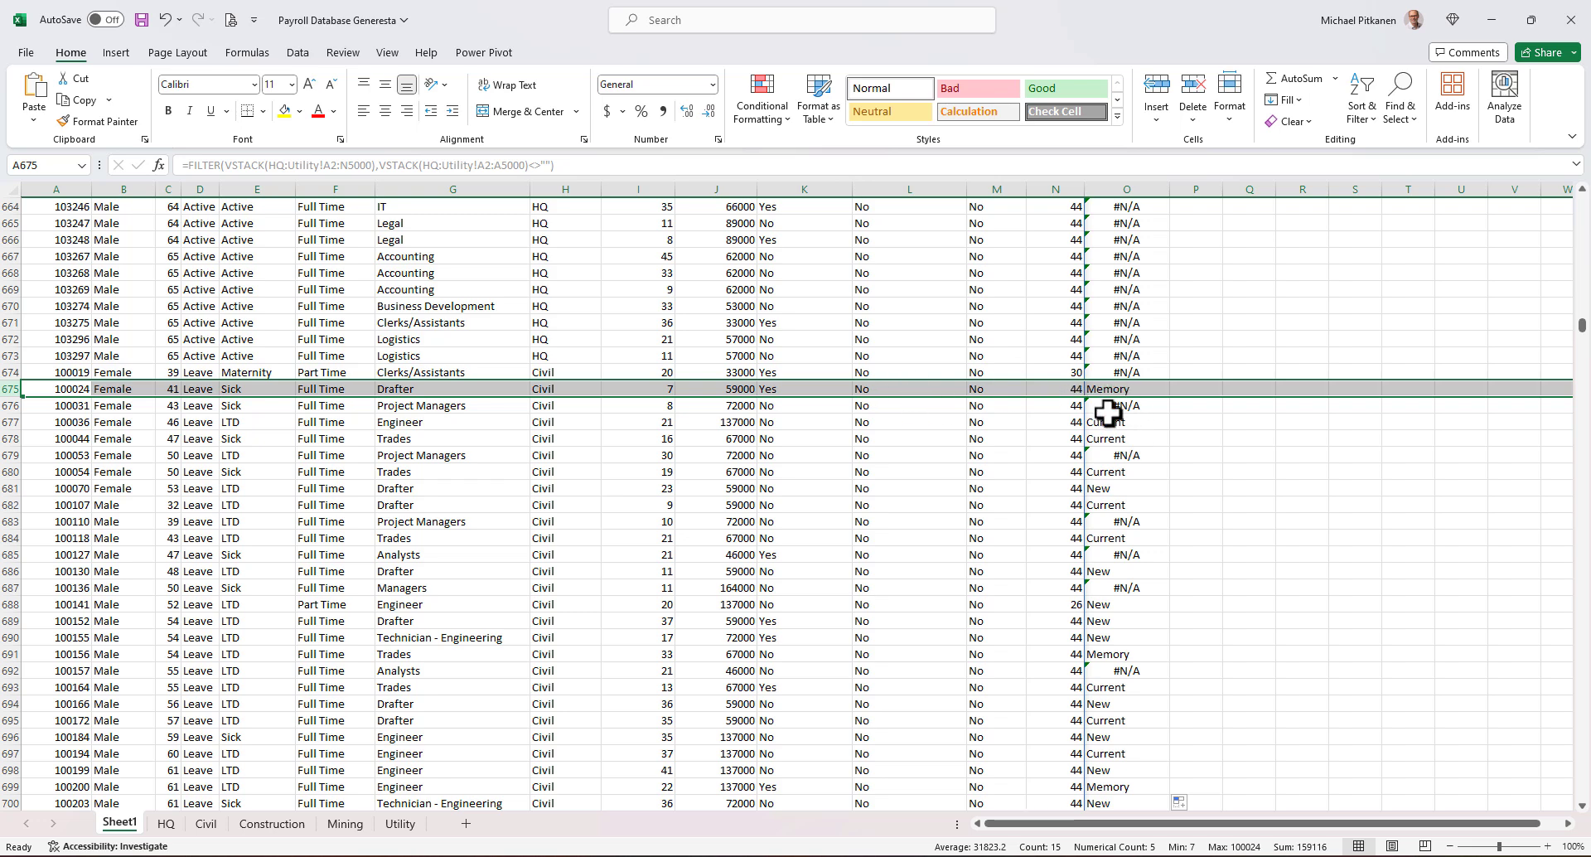
{"action": "scroll", "coordinate": [1136, 414], "scroll_direction": "down", "scroll_amount": 2}
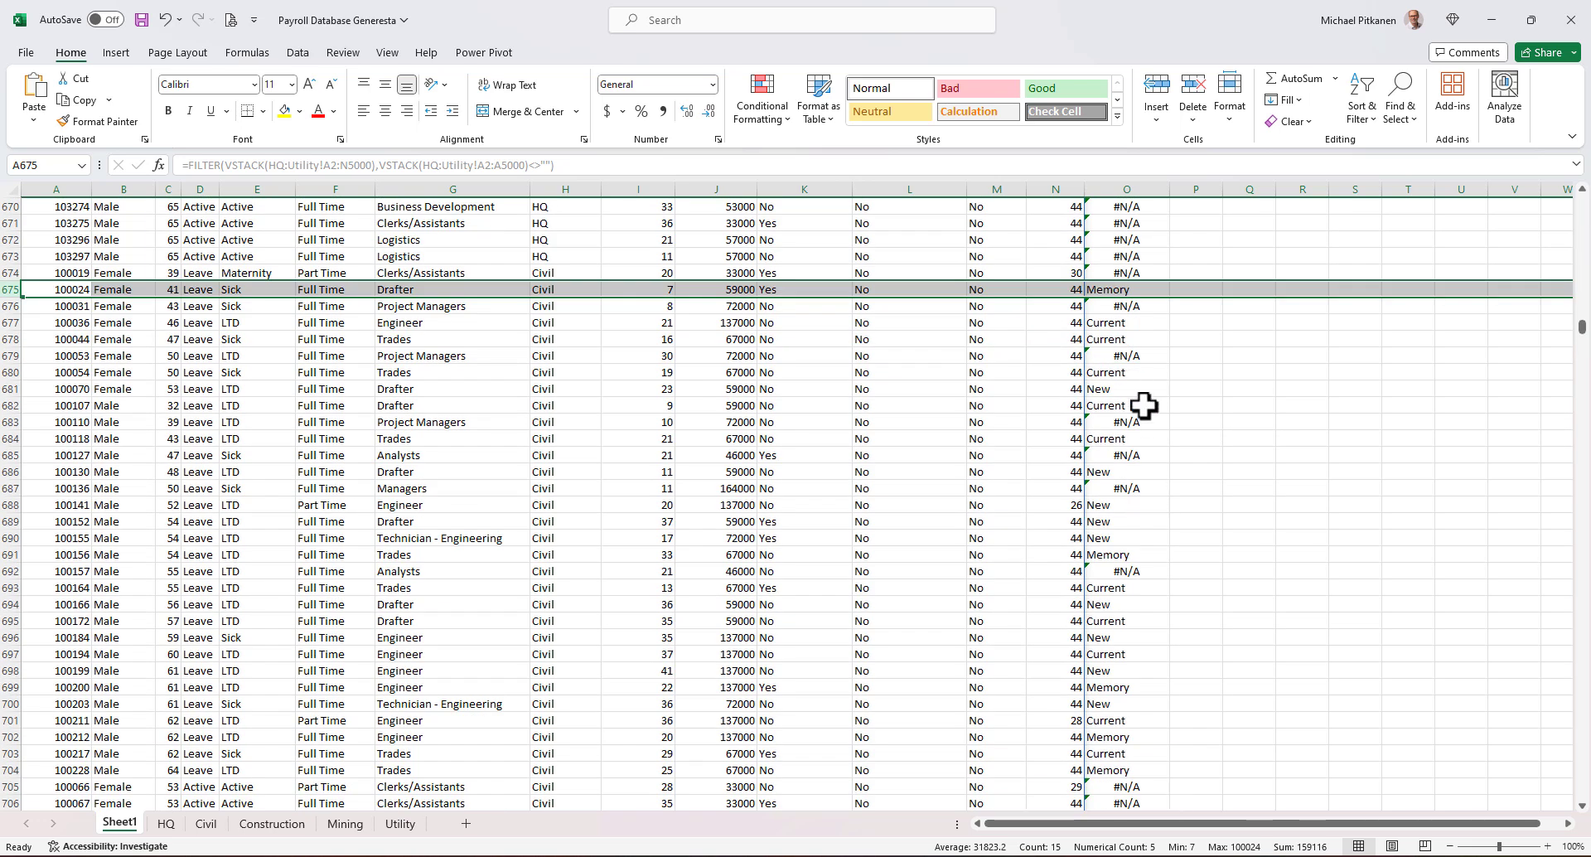
{"action": "scroll", "coordinate": [1135, 456], "scroll_direction": "down", "scroll_amount": 3}
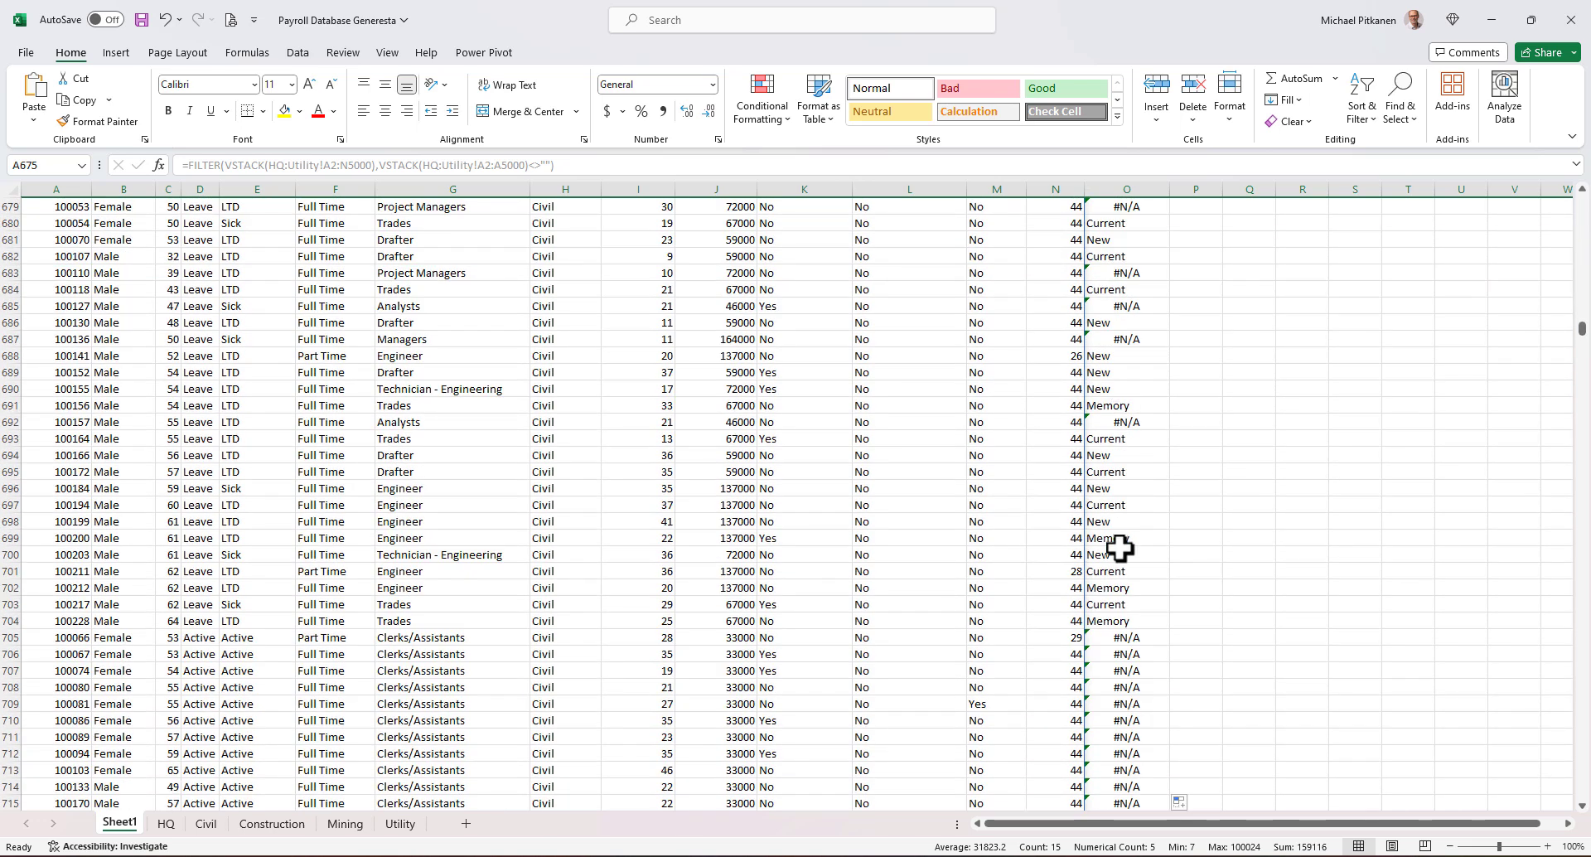
{"action": "scroll", "coordinate": [1120, 548], "scroll_direction": "up", "scroll_amount": 6}
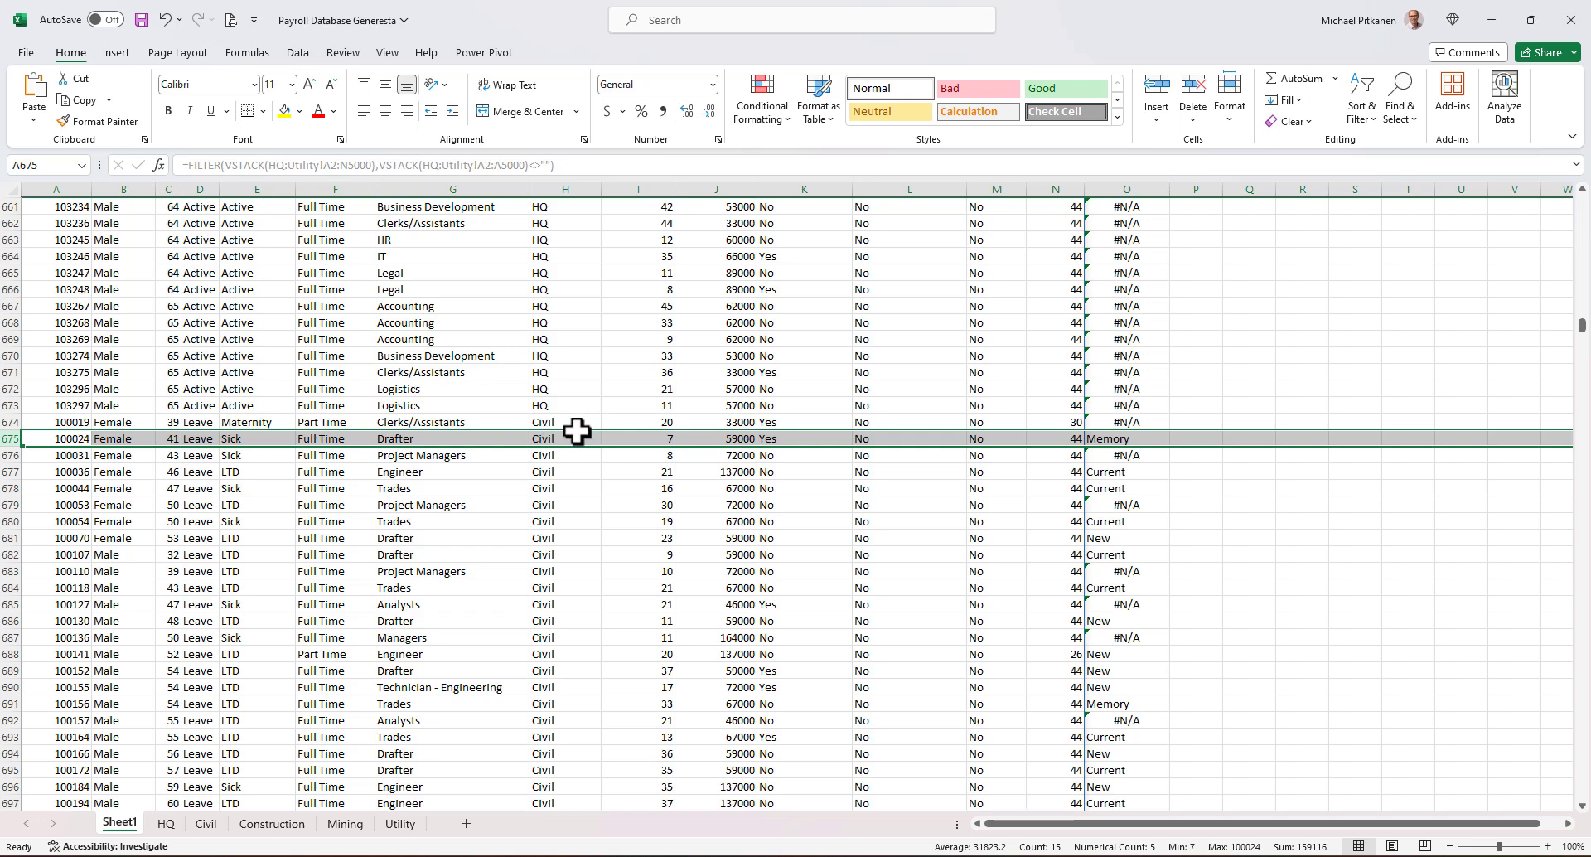
{"action": "scroll", "coordinate": [572, 418], "scroll_direction": "up", "scroll_amount": 2}
{"action": "scroll", "coordinate": [557, 331], "scroll_direction": "up", "scroll_amount": 2}
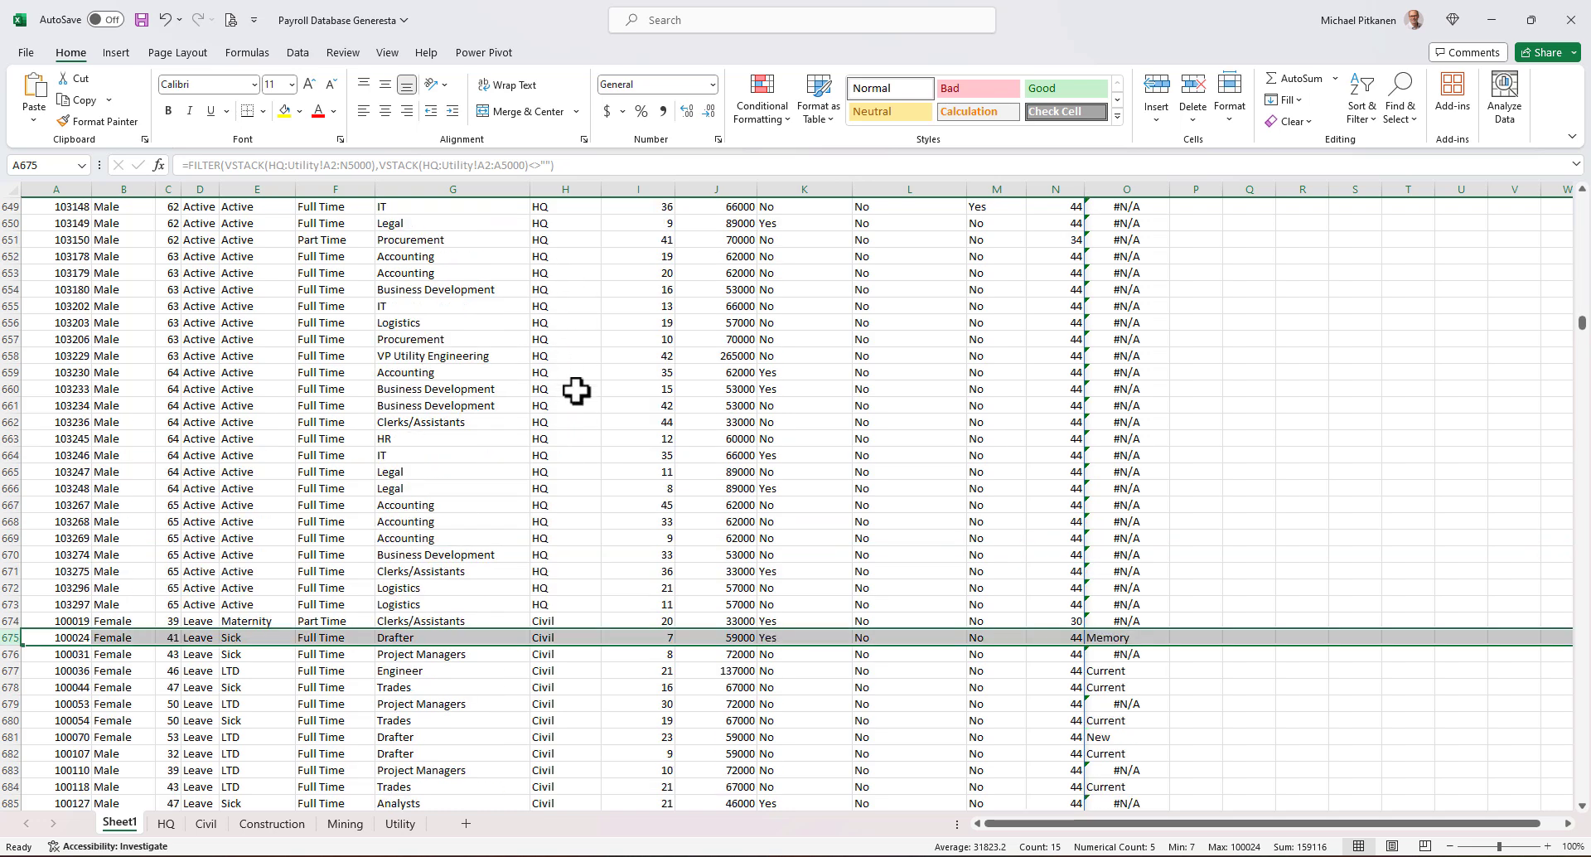
{"action": "scroll", "coordinate": [602, 458], "scroll_direction": "down", "scroll_amount": 3}
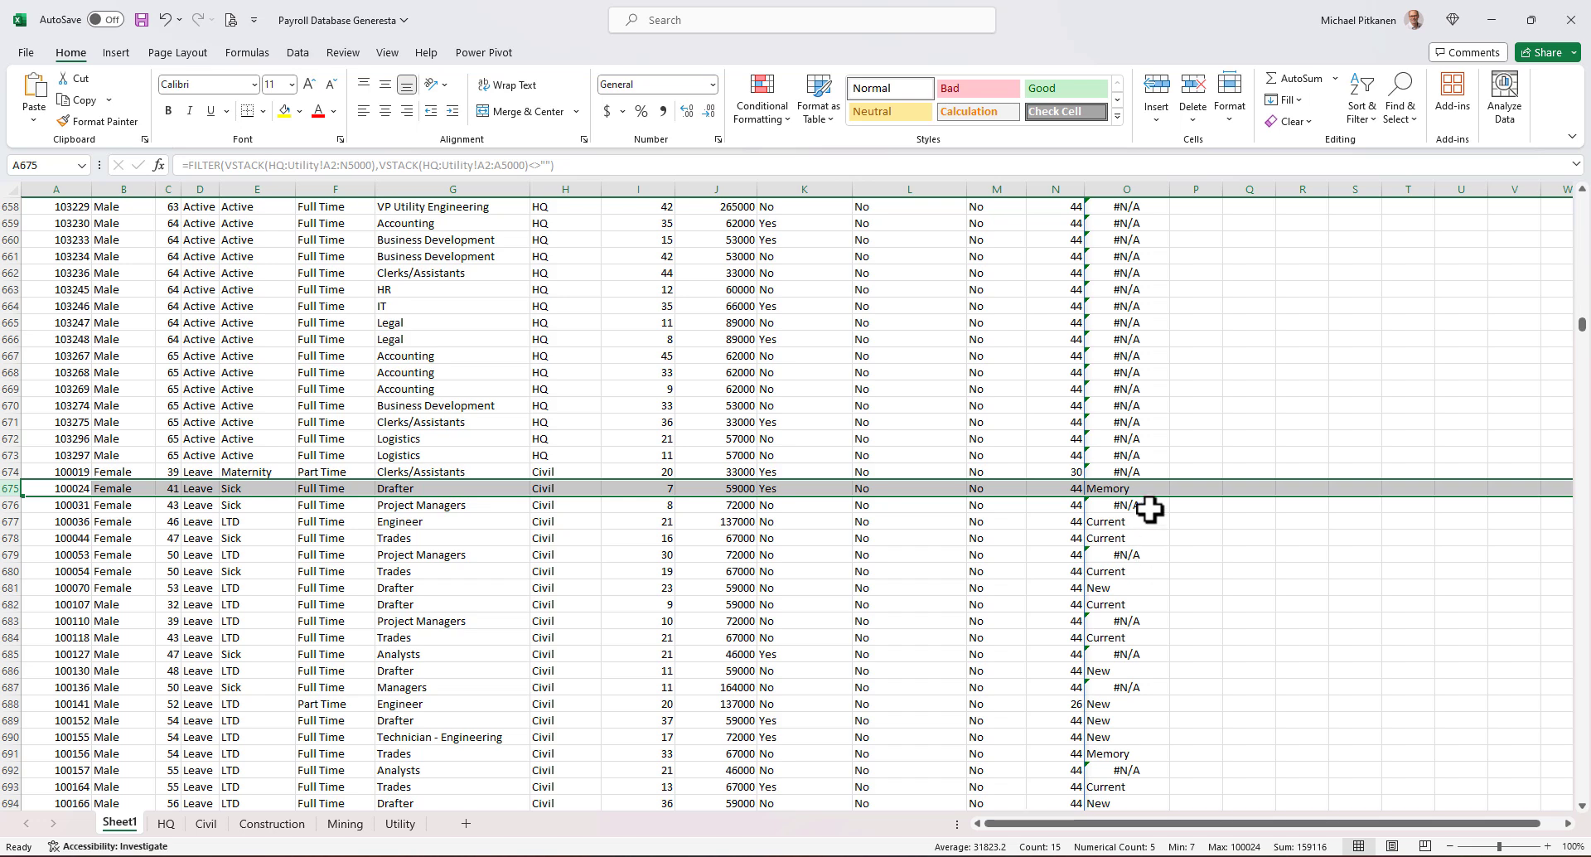
Copy the Parking Pass # and First Aid Certificate # headers from the Other Generesta Employee Info workbook
{"action": "left_click", "coordinate": [1124, 440]}
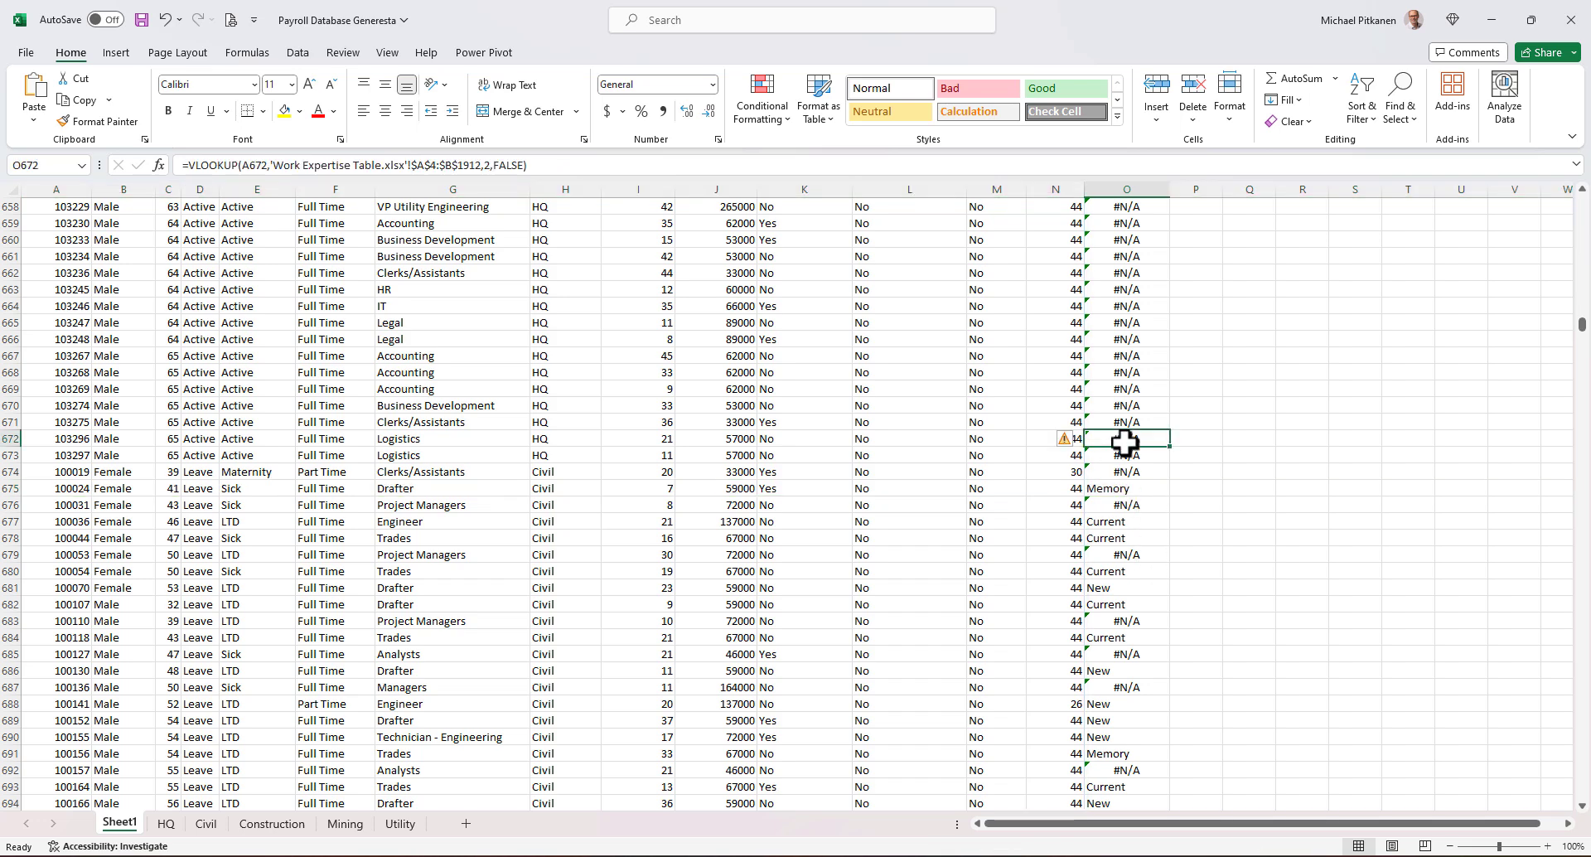
{"action": "key", "text": "ctrl+Up"}
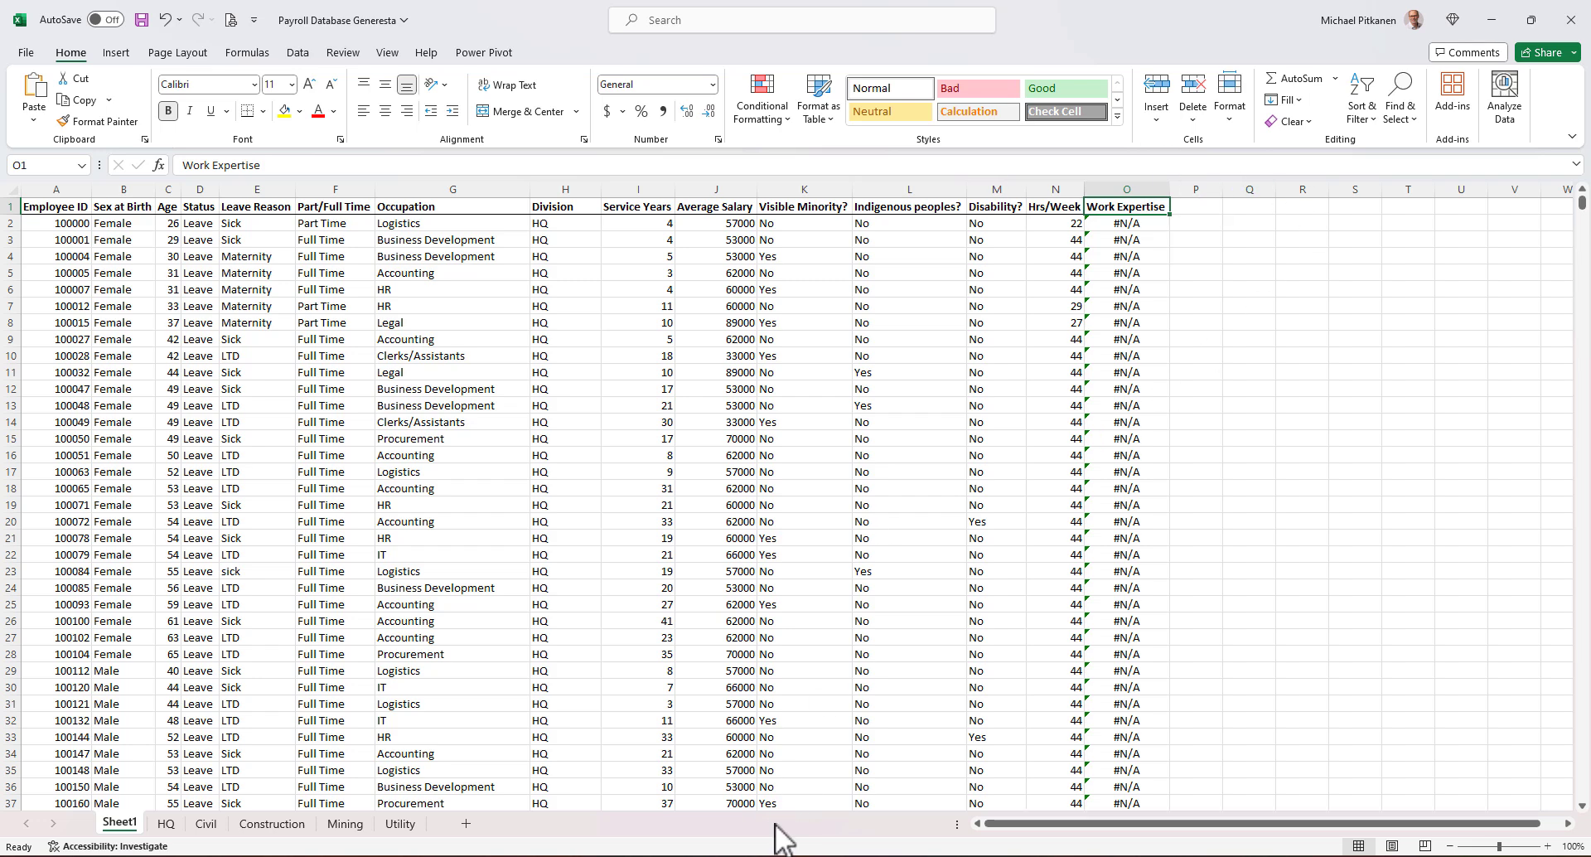
{"action": "mouse_move", "coordinate": [762, 854]}
{"action": "left_click", "coordinate": [719, 784]}
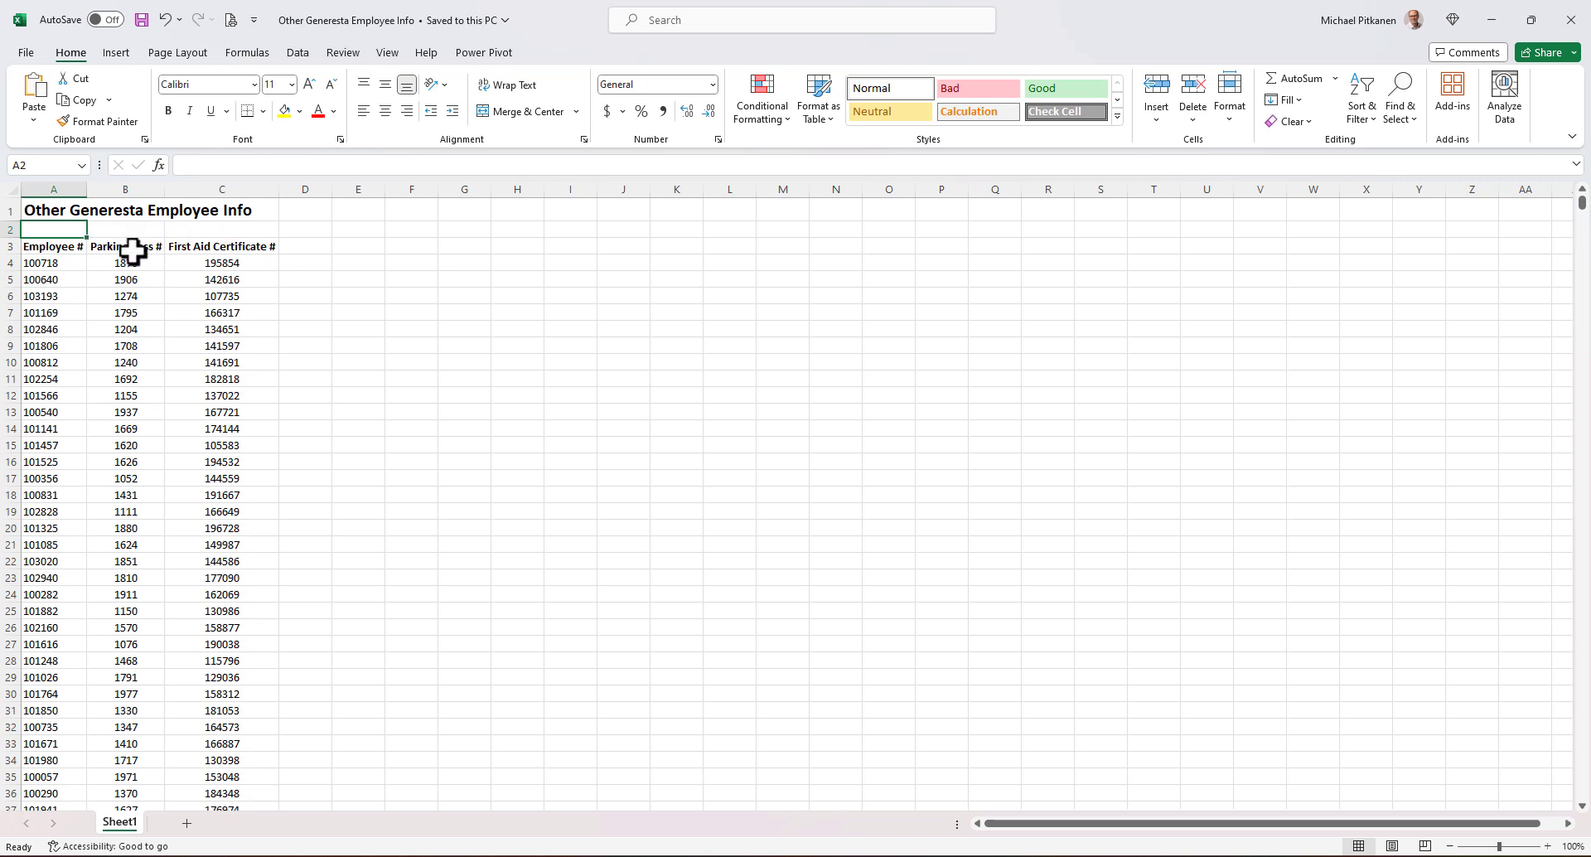
{"action": "left_click_drag", "start_coordinate": [131, 248], "coordinate": [203, 246]}
{"action": "key", "text": "ctrl+c"}
Paste the two headers into P1:Q1 of the payroll sheet and autofit columns P to R
{"action": "mouse_move", "coordinate": [729, 853]}
{"action": "left_click", "coordinate": [1051, 792]}
{"action": "left_click", "coordinate": [1211, 207]}
{"action": "key", "text": "ctrl+v"}
{"action": "left_click_drag", "start_coordinate": [1208, 189], "coordinate": [1262, 184]}
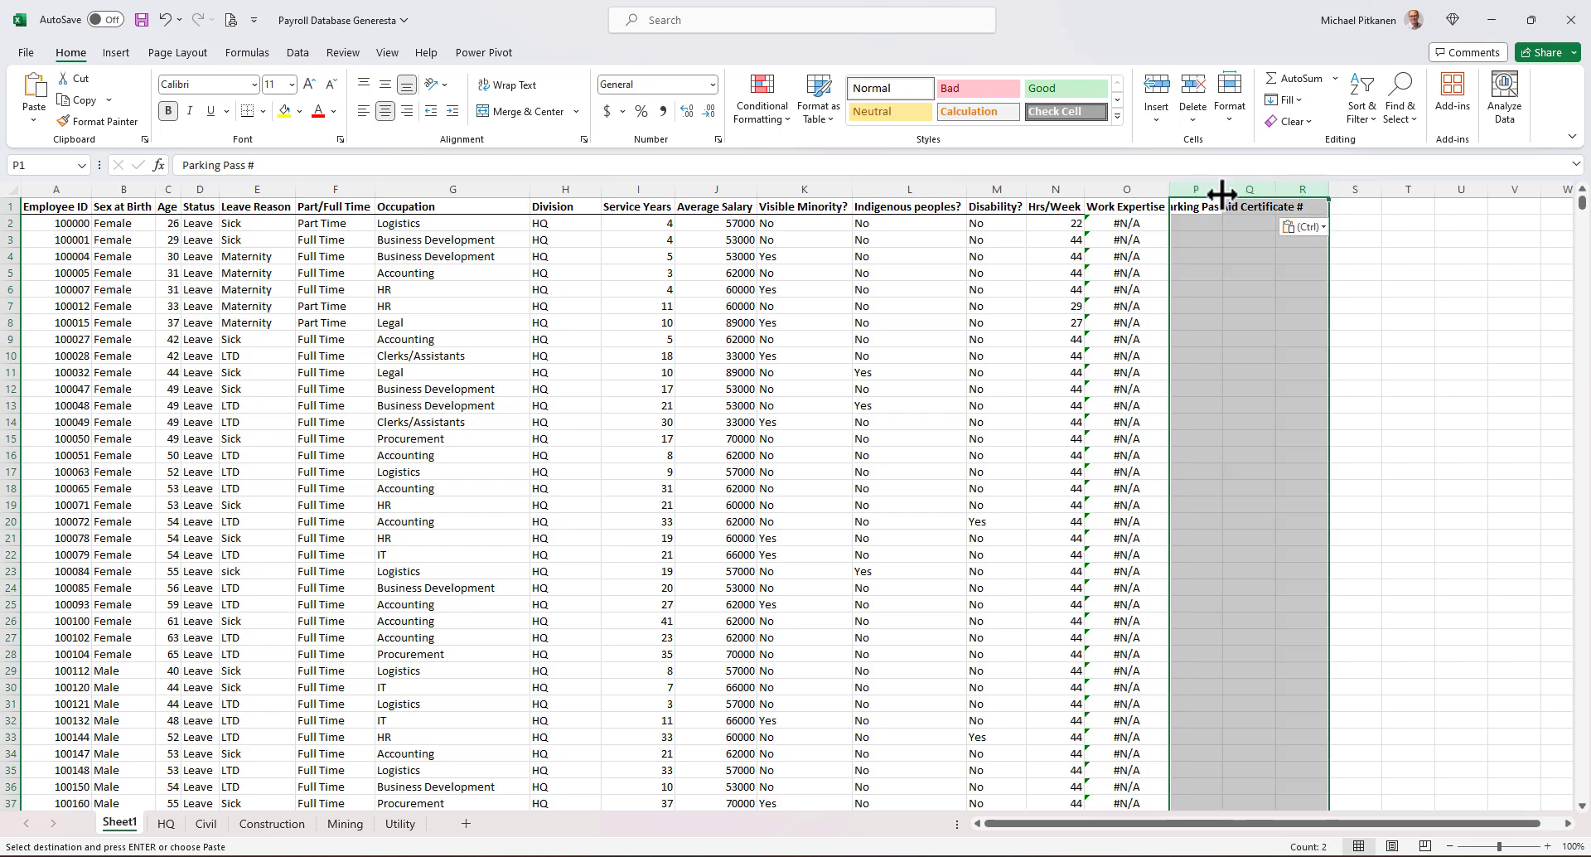
{"action": "double_click", "coordinate": [1223, 189]}
{"action": "left_click", "coordinate": [1210, 224]}
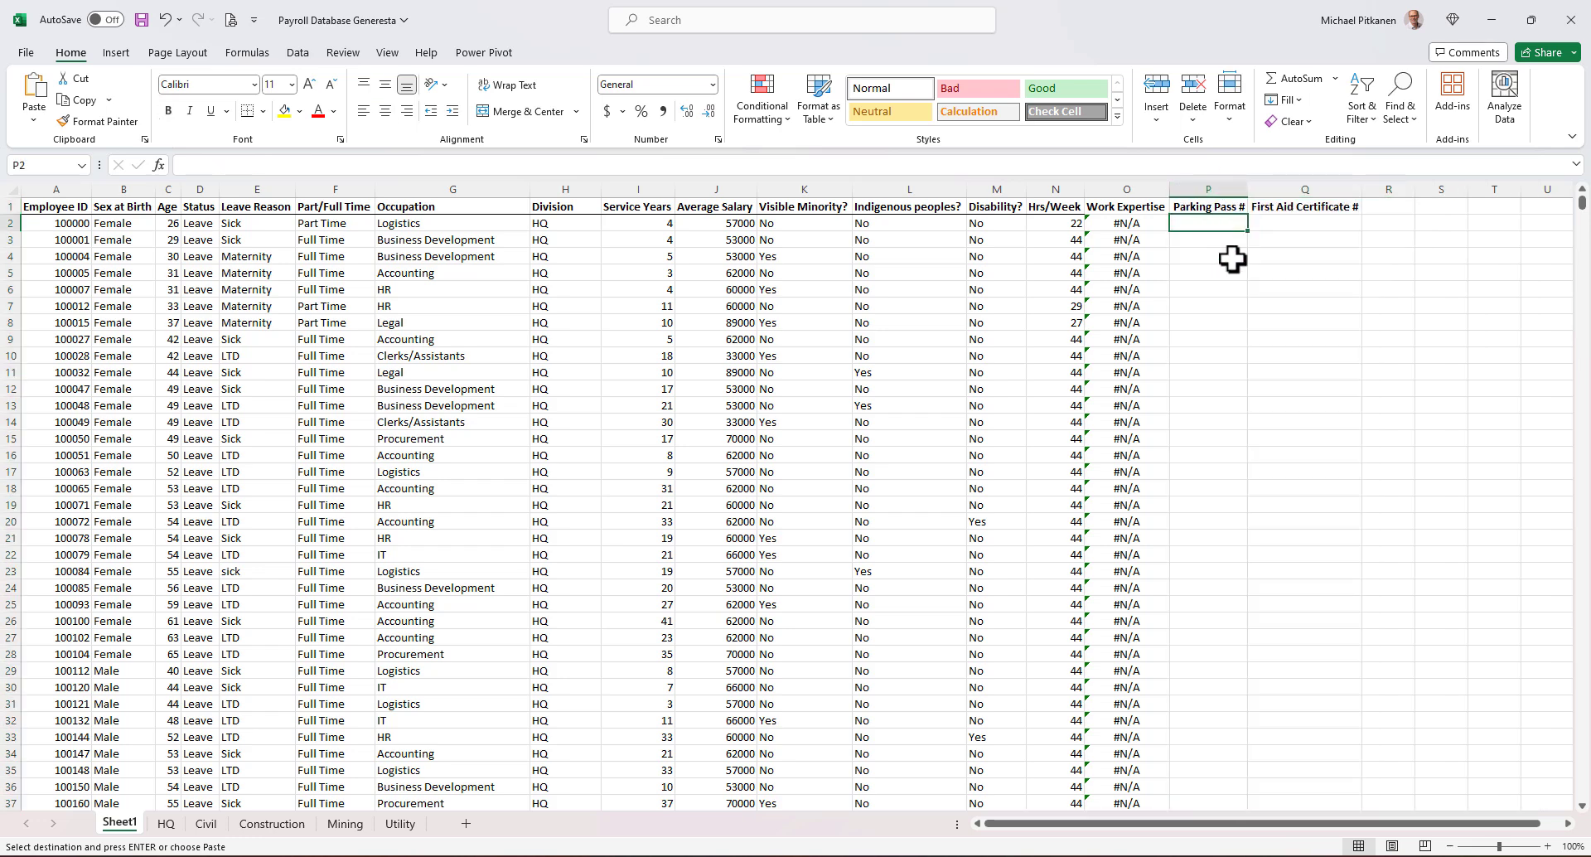
Enter a VLOOKUP of A2 in P2 against Other Generesta Employee Info's $A$4:$C$2135, column 2, FALSE
{"action": "type", "text": "=vlookup("}
{"action": "left_click", "coordinate": [66, 222]}
{"action": "type", "text": ","}
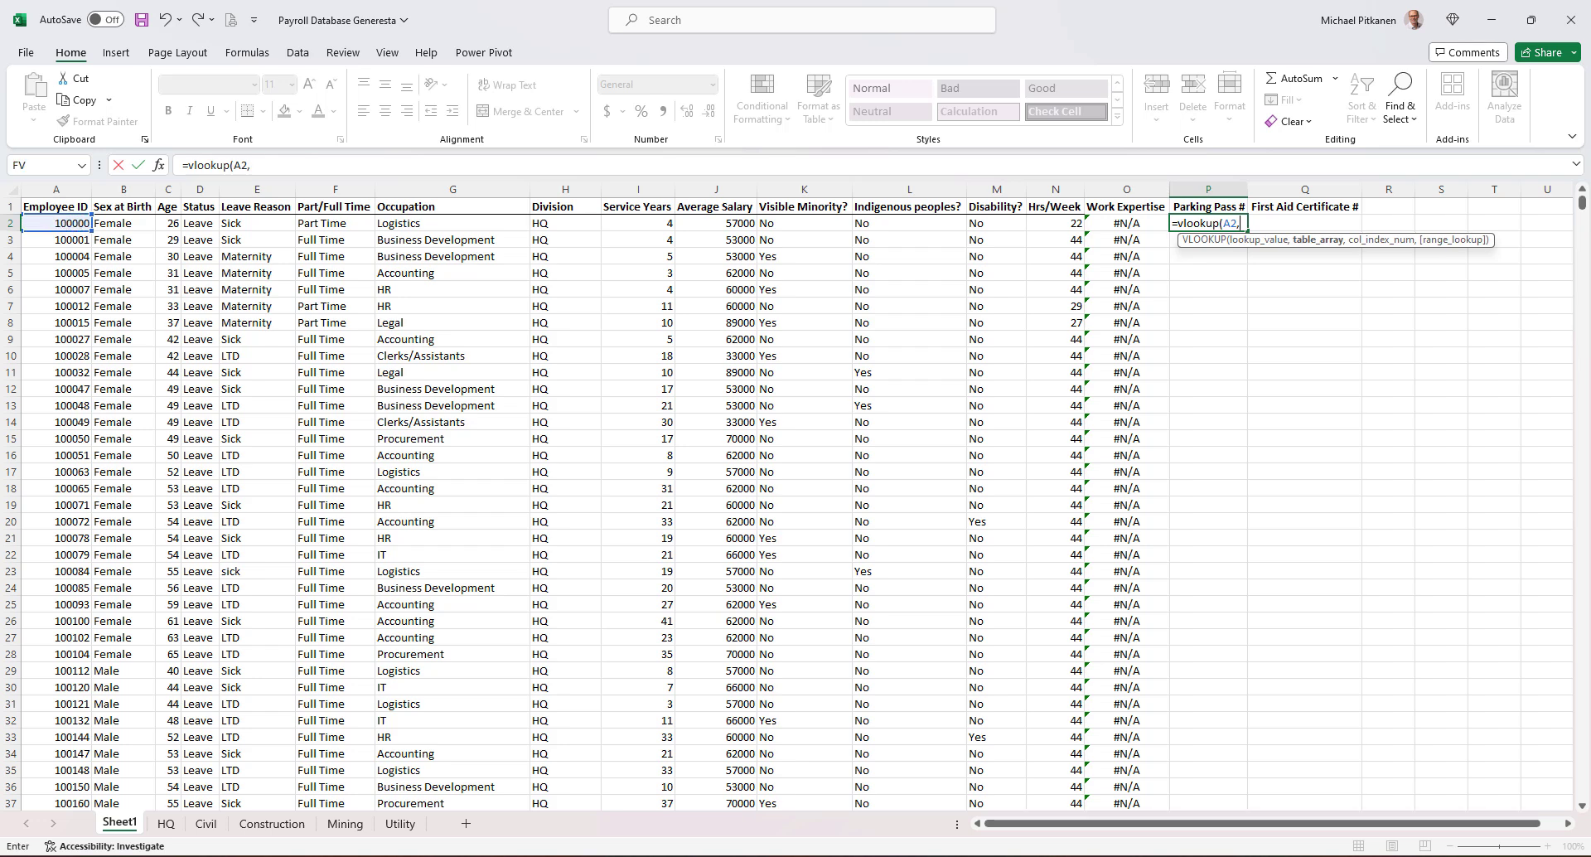
{"action": "mouse_move", "coordinate": [759, 856]}
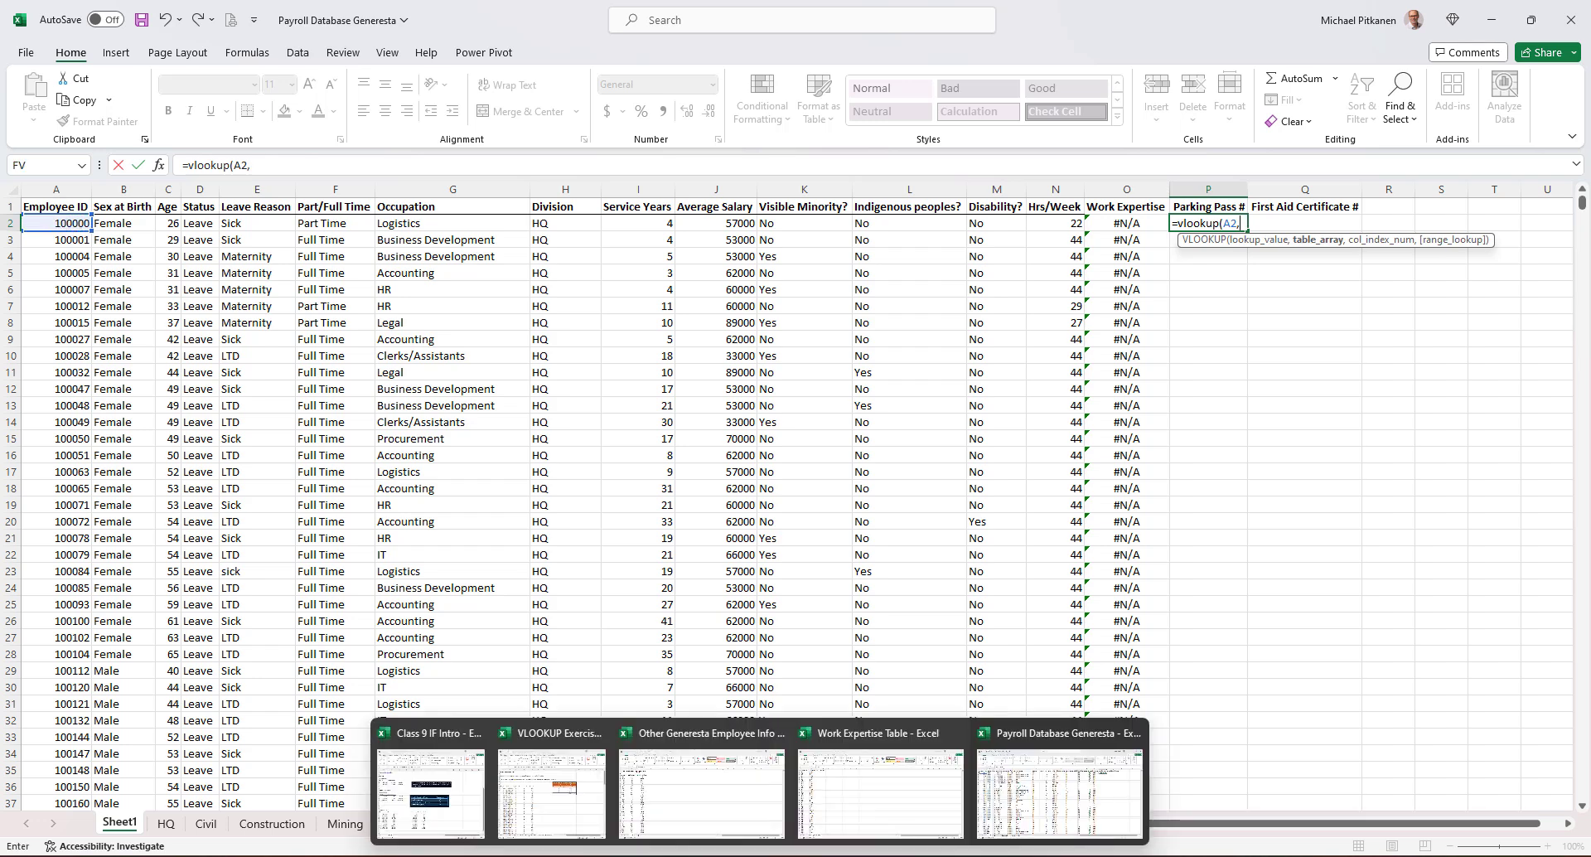
{"action": "left_click", "coordinate": [741, 789]}
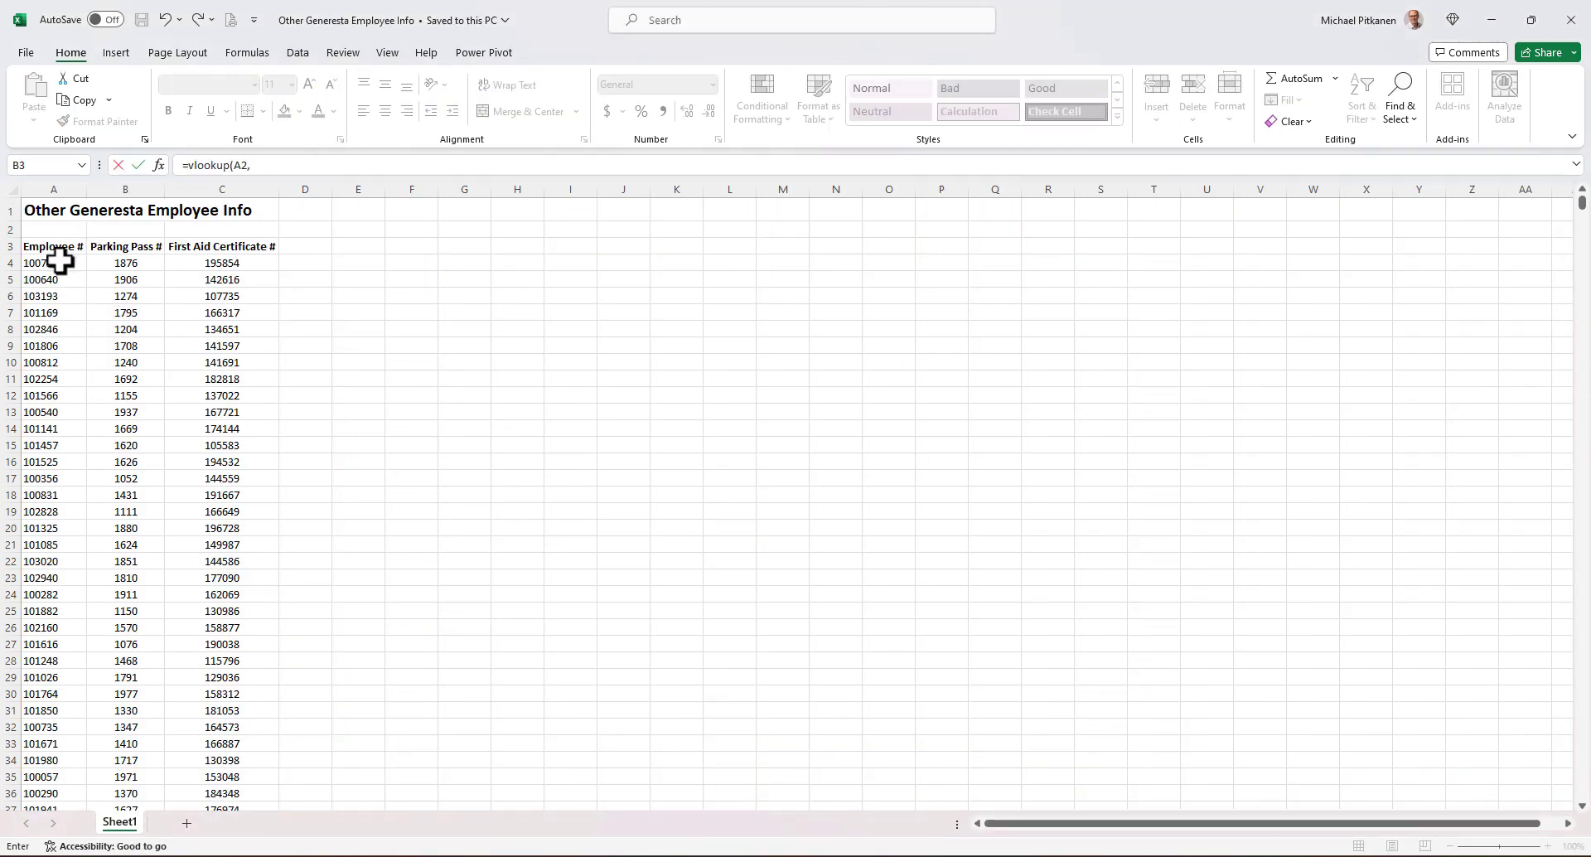
{"action": "left_click_drag", "start_coordinate": [59, 261], "coordinate": [212, 261]}
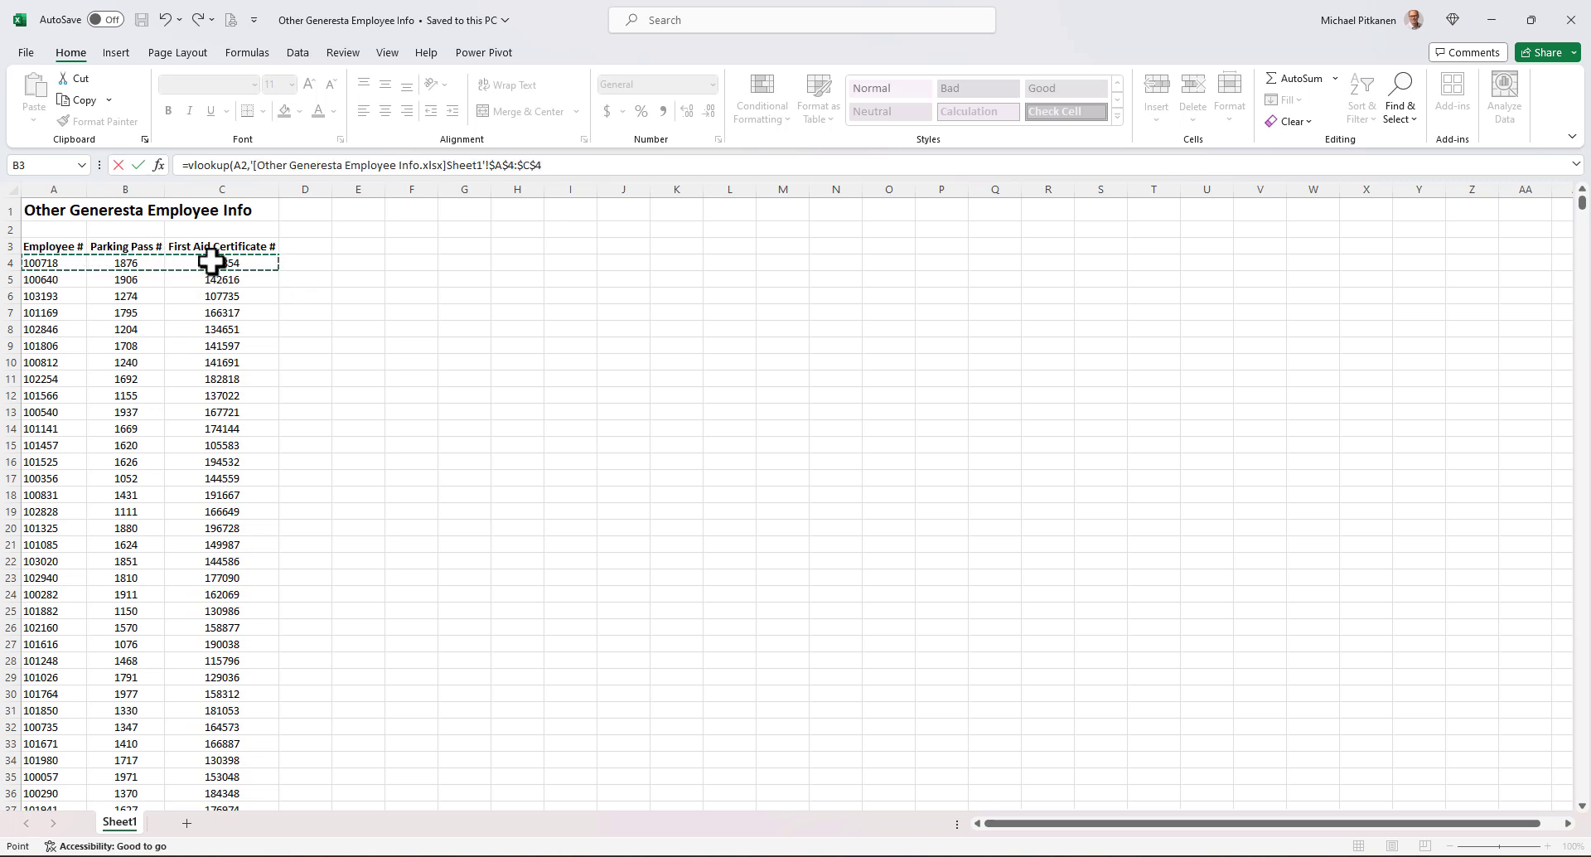
{"action": "key", "text": "ctrl+shift+Down"}
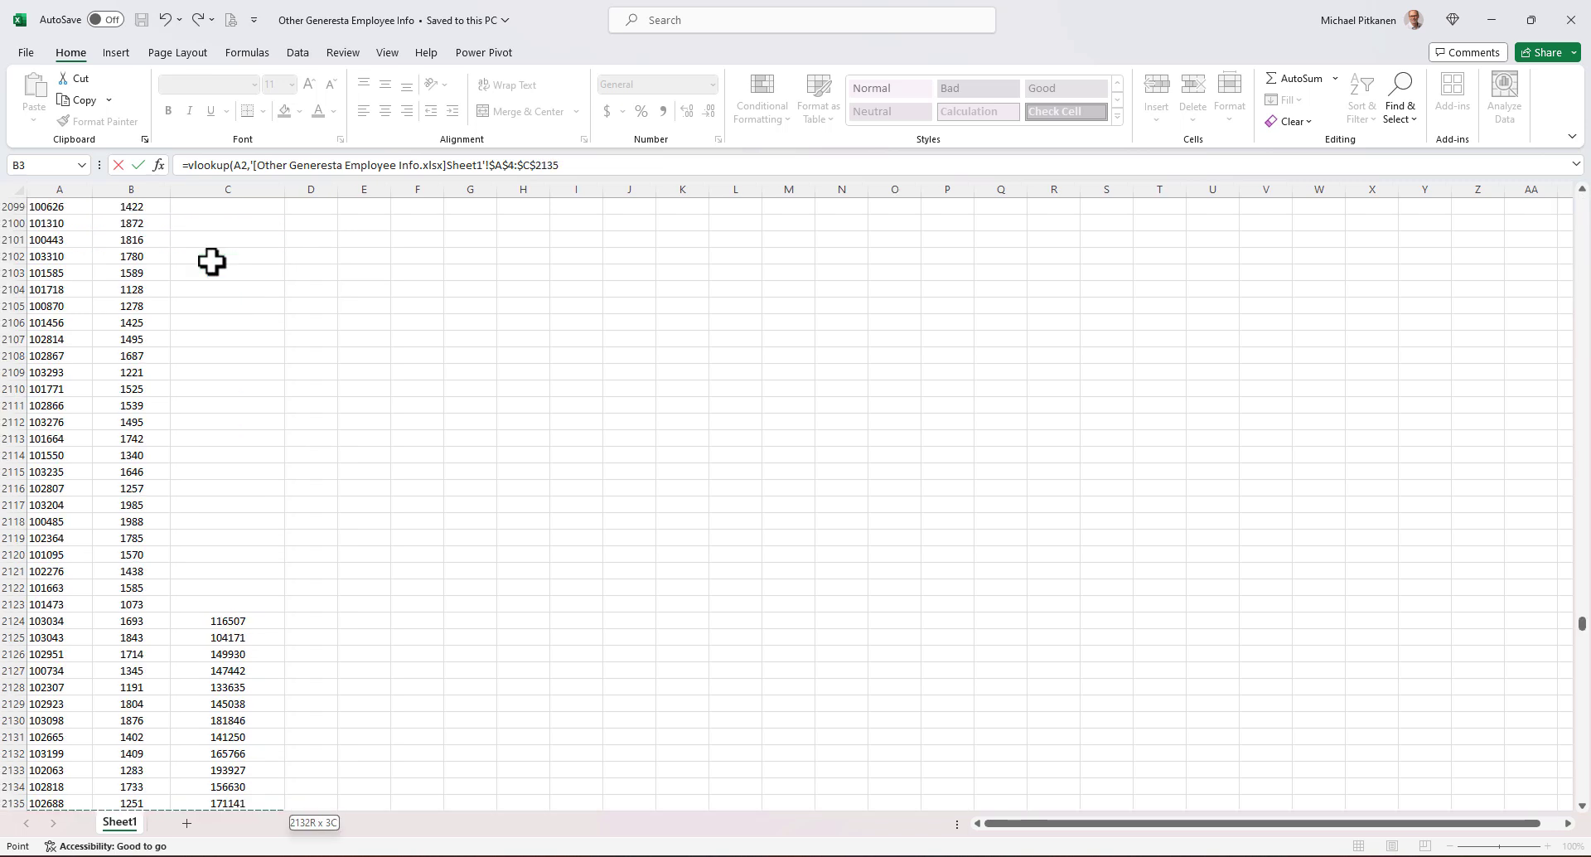
{"action": "type", "text": ",2,false)"}
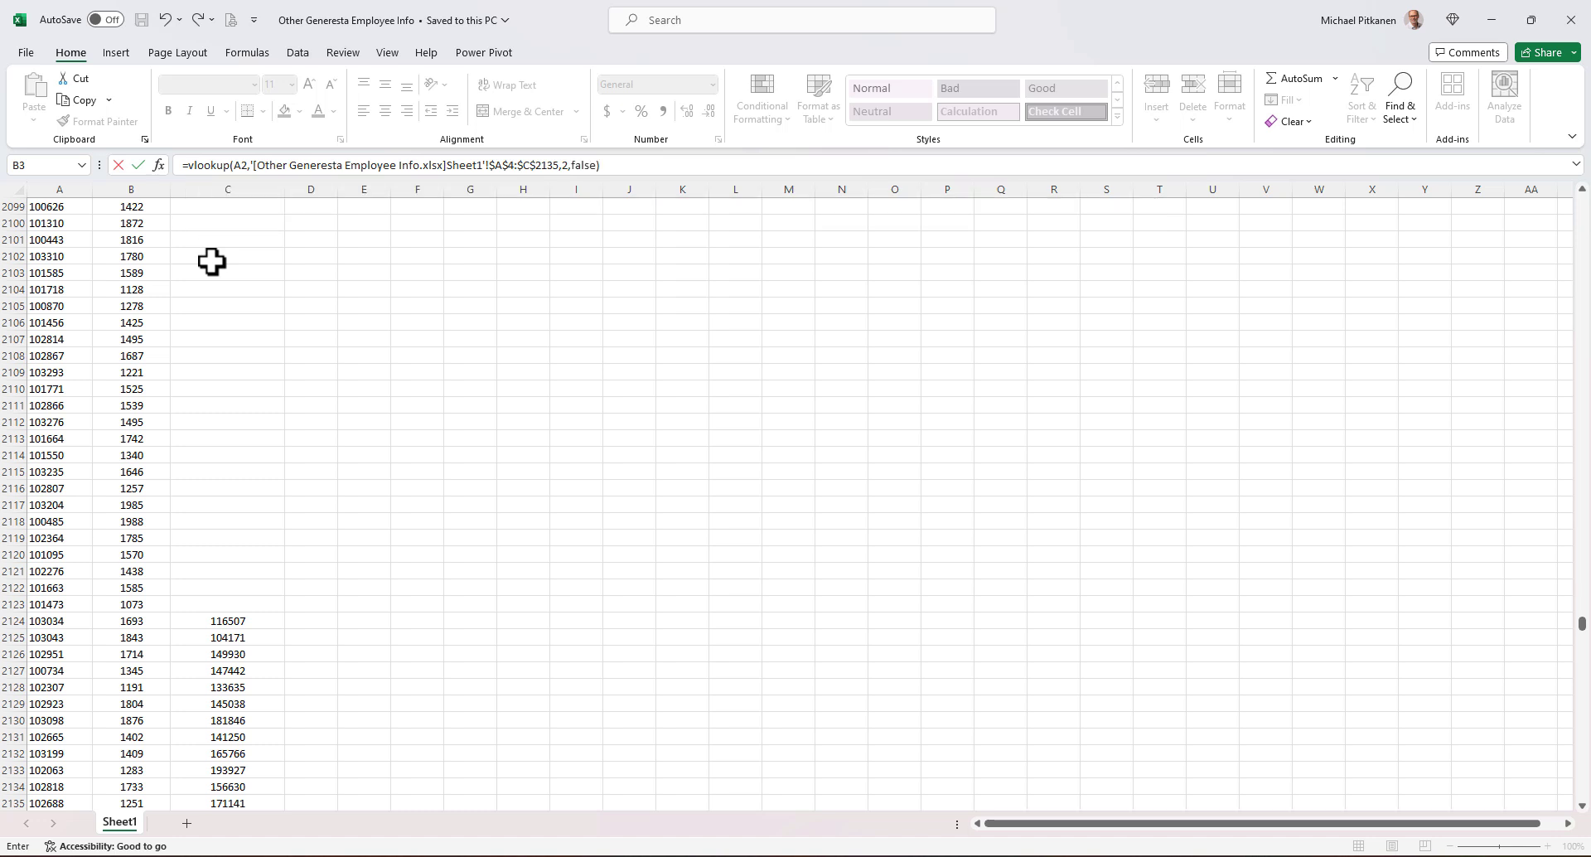
{"action": "scroll", "coordinate": [522, 444], "scroll_direction": "up", "scroll_amount": 20}
{"action": "left_click_drag", "start_coordinate": [1581, 598], "coordinate": [1583, 170]}
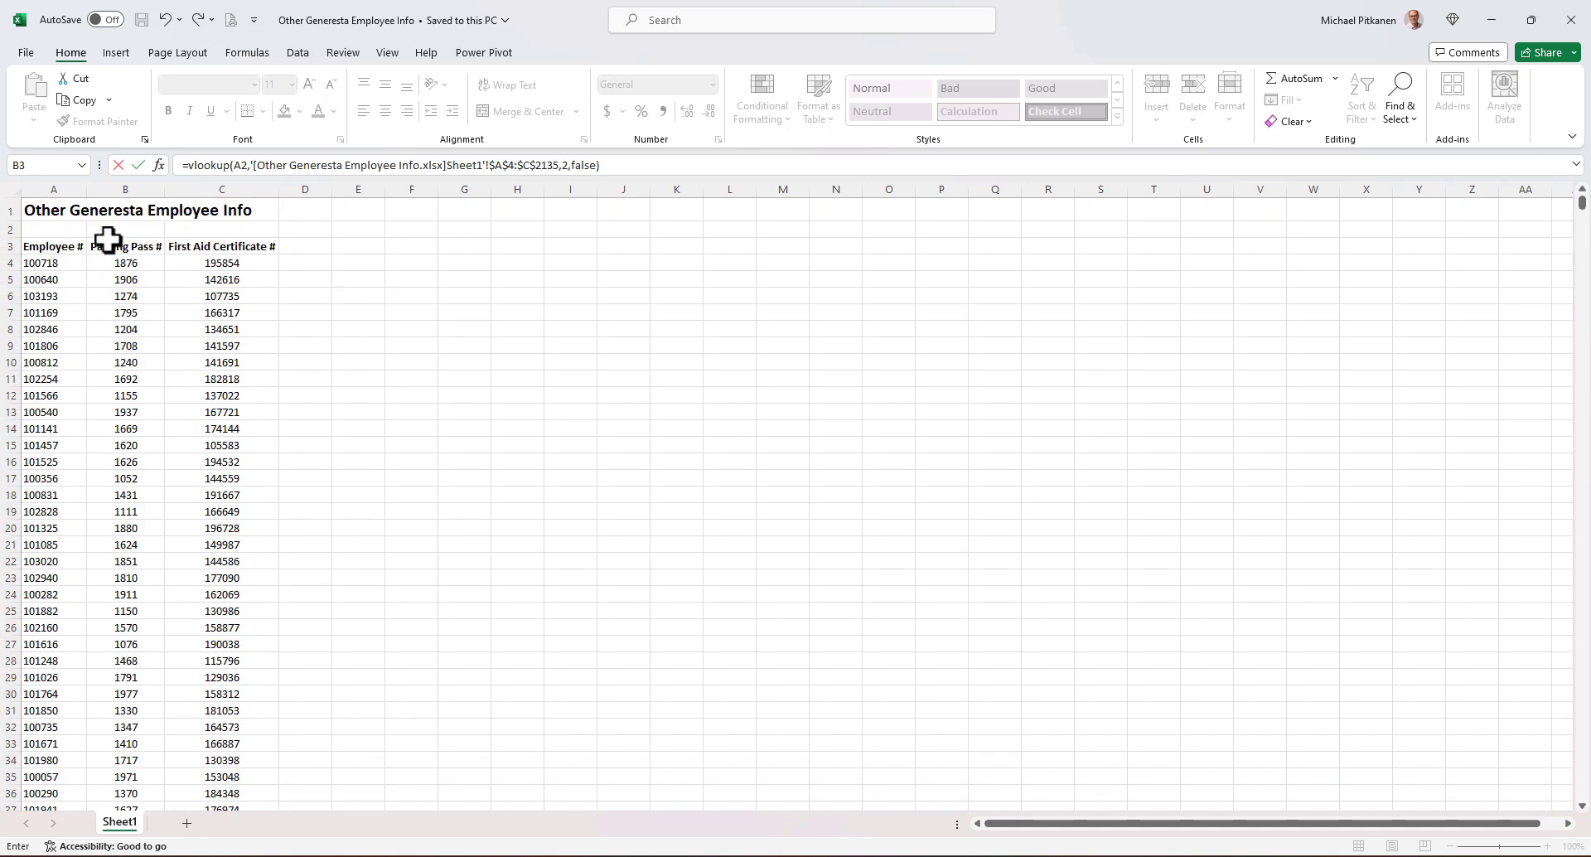
{"action": "key", "text": "Return"}
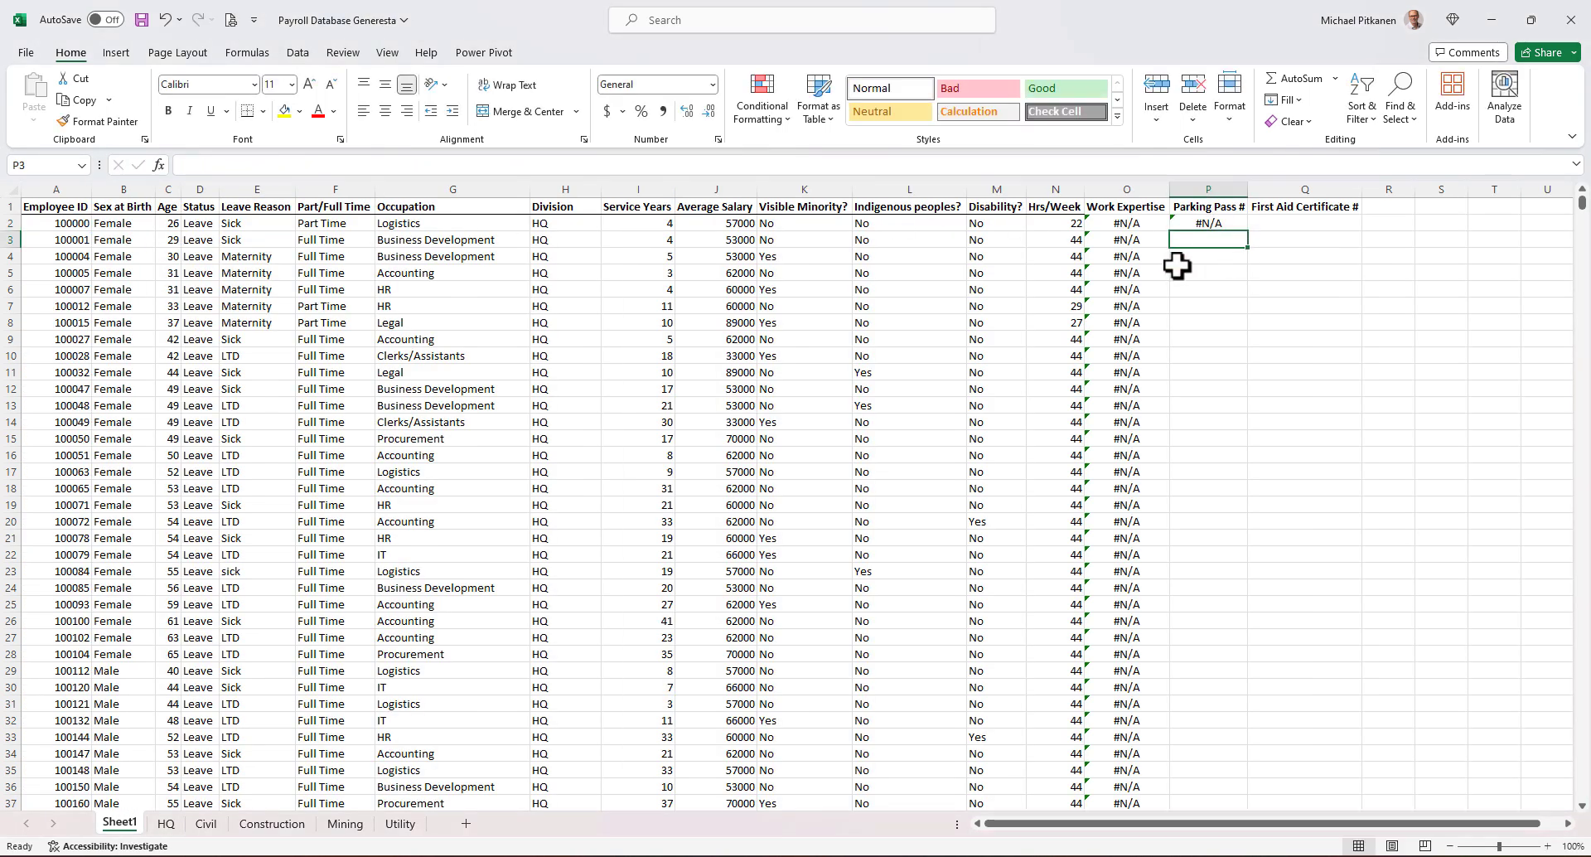
{"action": "left_click", "coordinate": [1200, 222]}
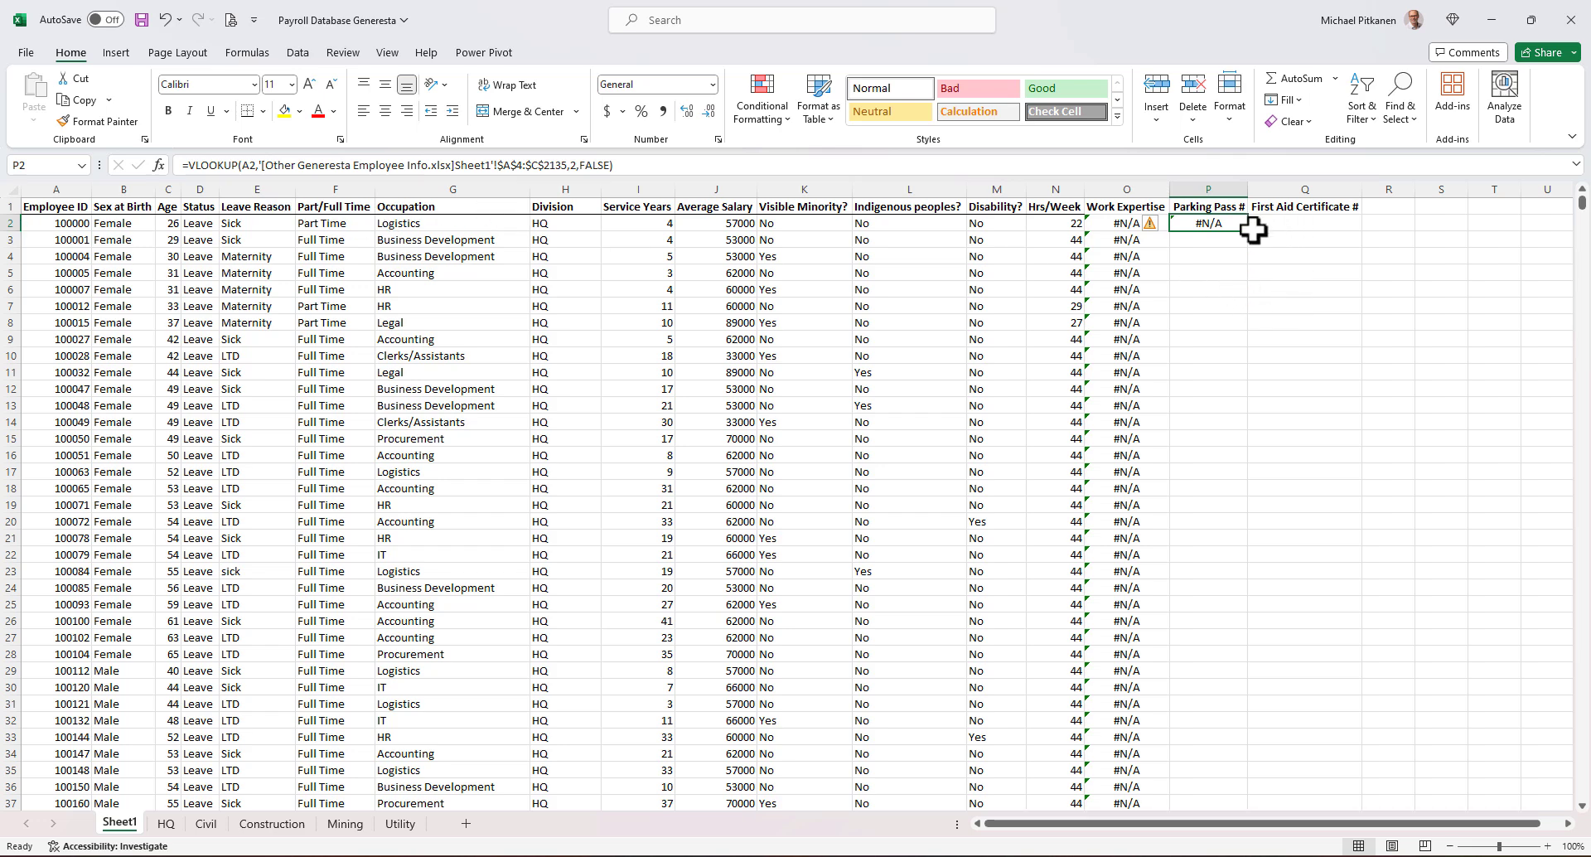
Copy P2's lookup into Q2 and change its lookup value reference from B2 to A2
{"action": "left_click_drag", "start_coordinate": [1249, 234], "coordinate": [1318, 225]}
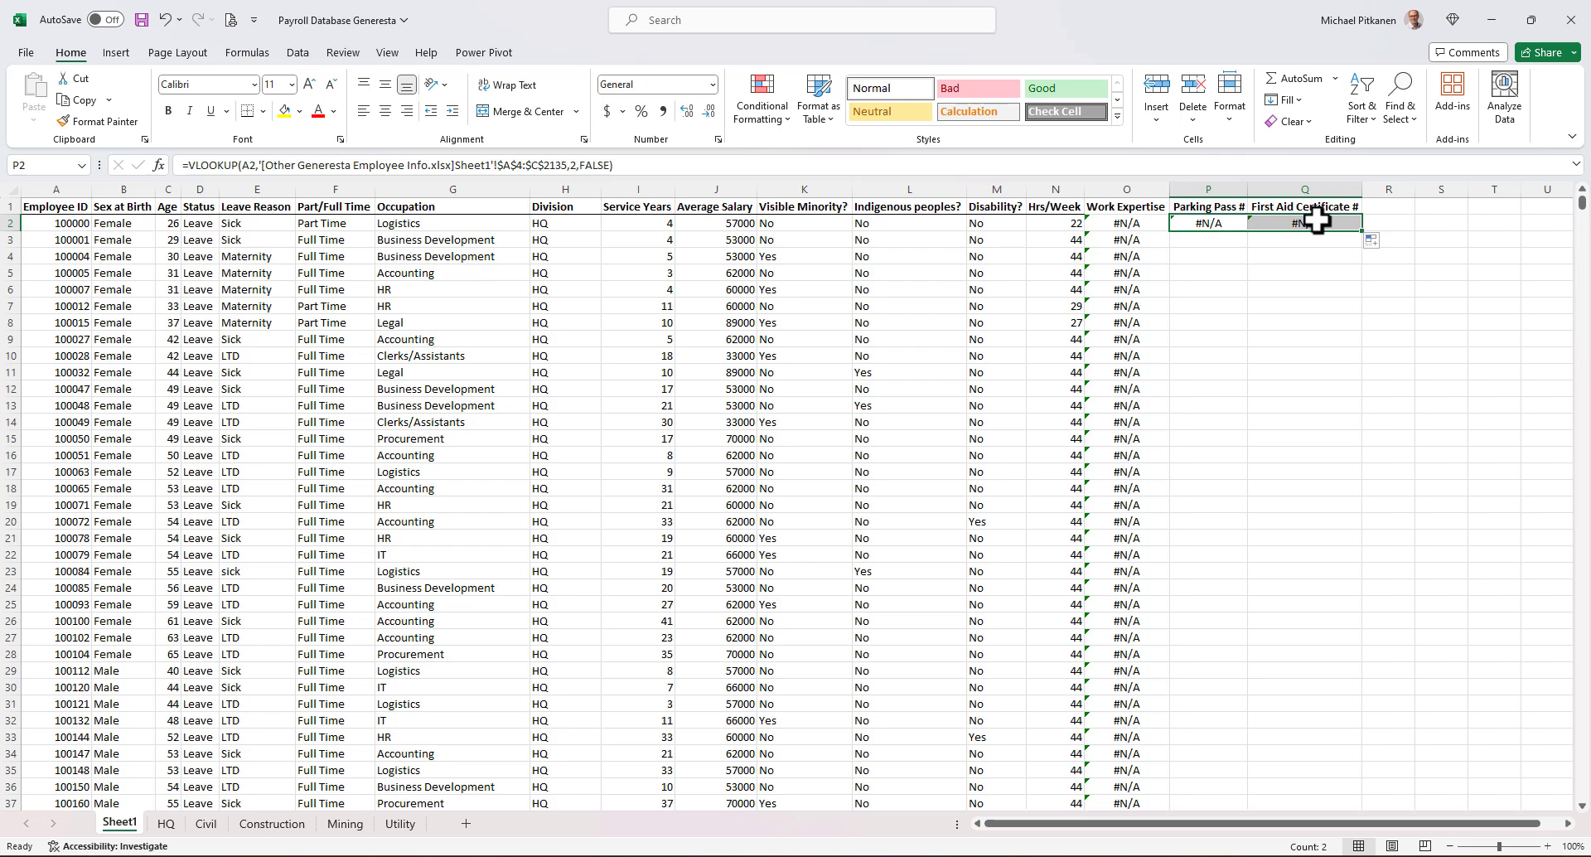
{"action": "left_click", "coordinate": [1315, 224]}
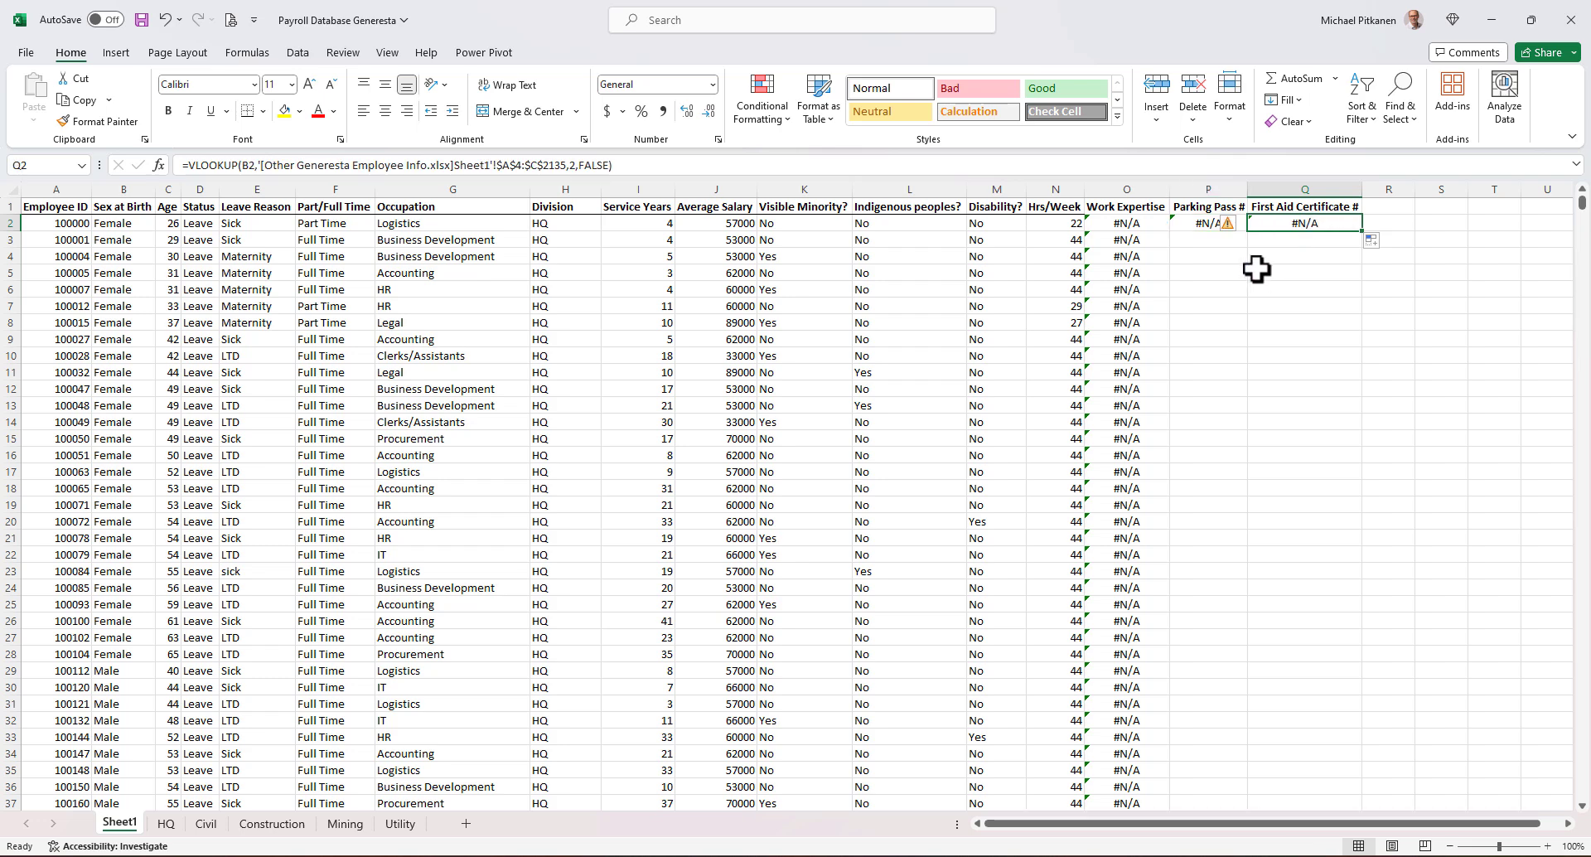
{"action": "double_click", "coordinate": [251, 165]}
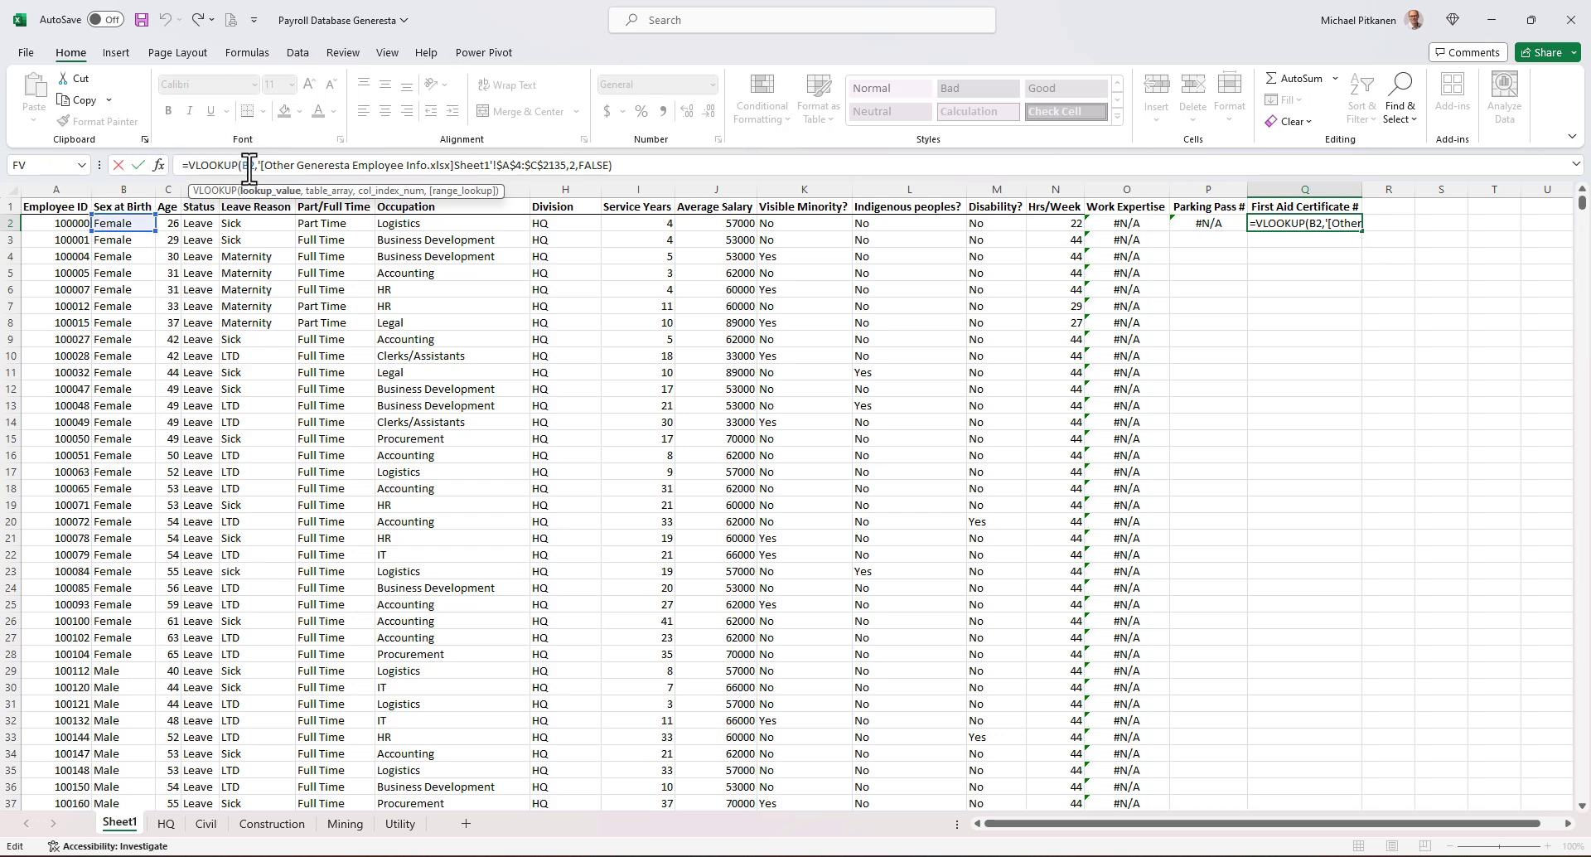
{"action": "key", "text": "BackSpace"}
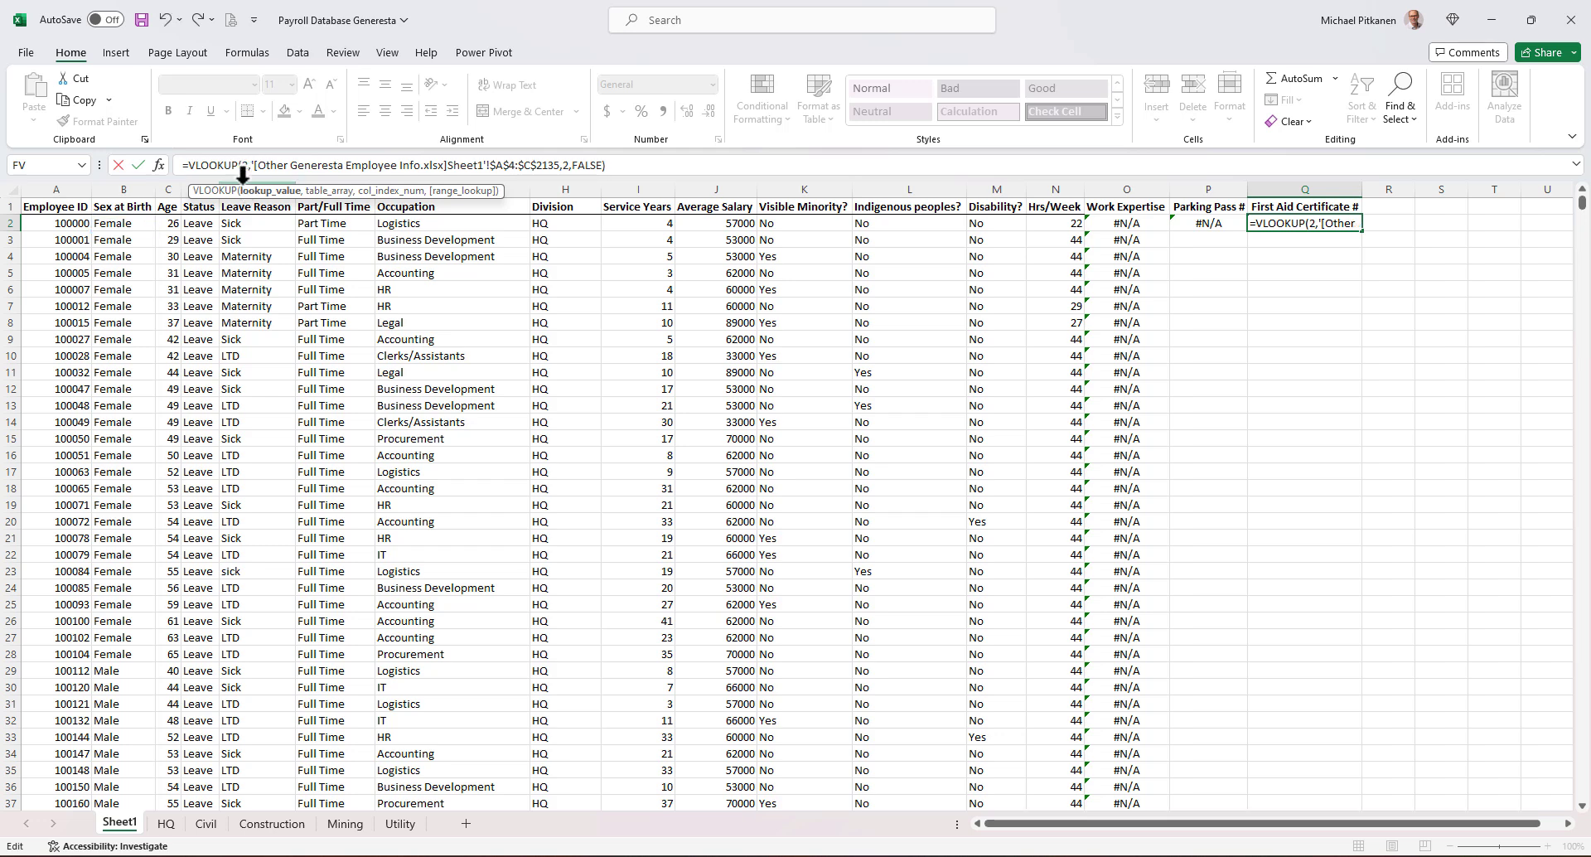
{"action": "type", "text": "A"}
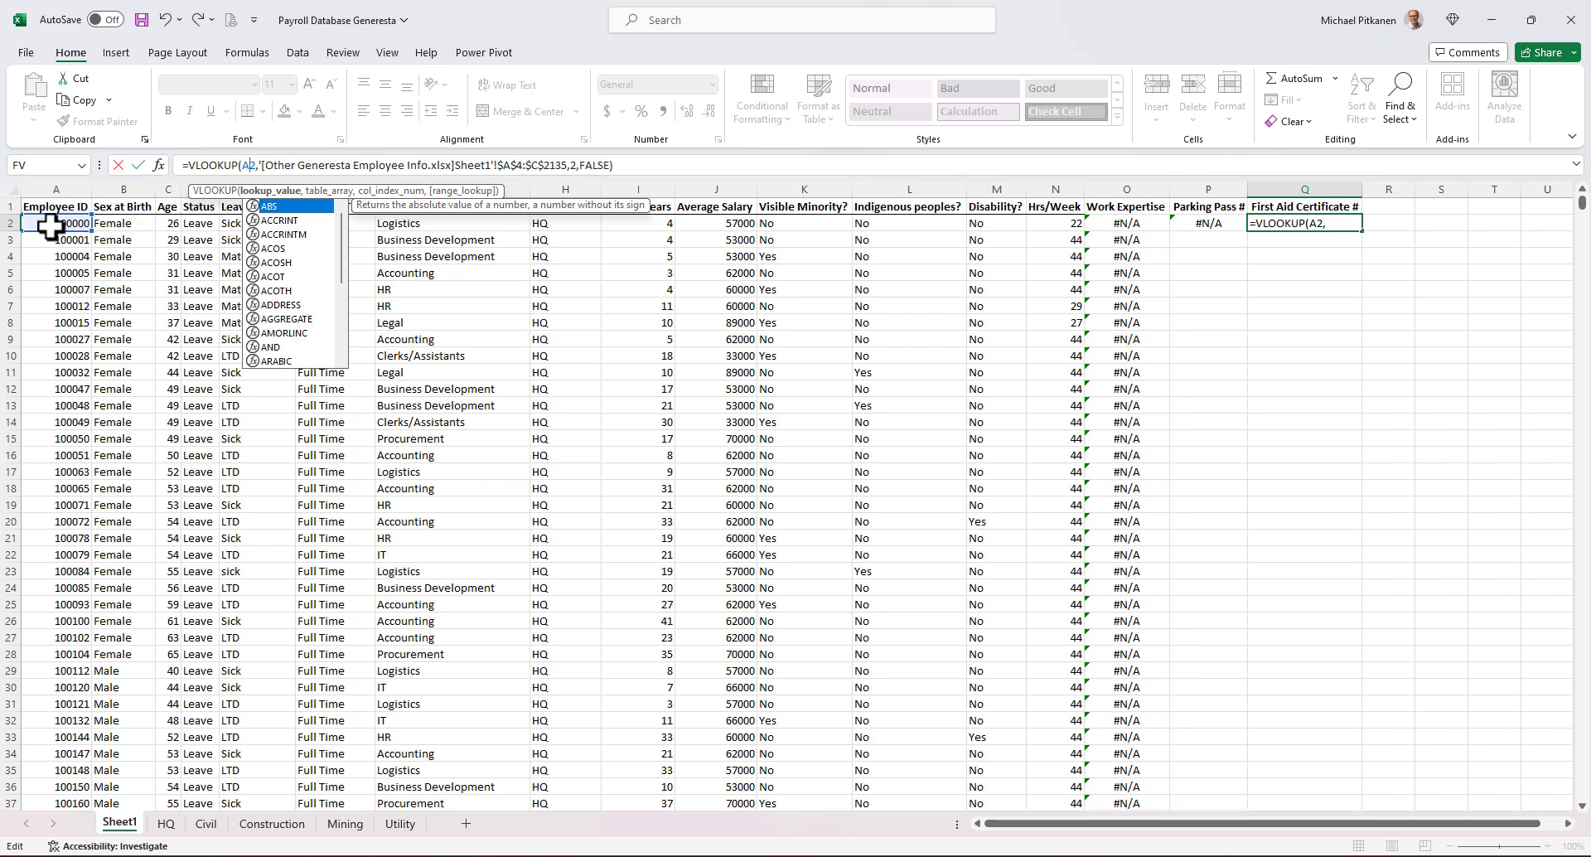
{"action": "key", "text": "Return"}
{"action": "left_click", "coordinate": [1309, 224]}
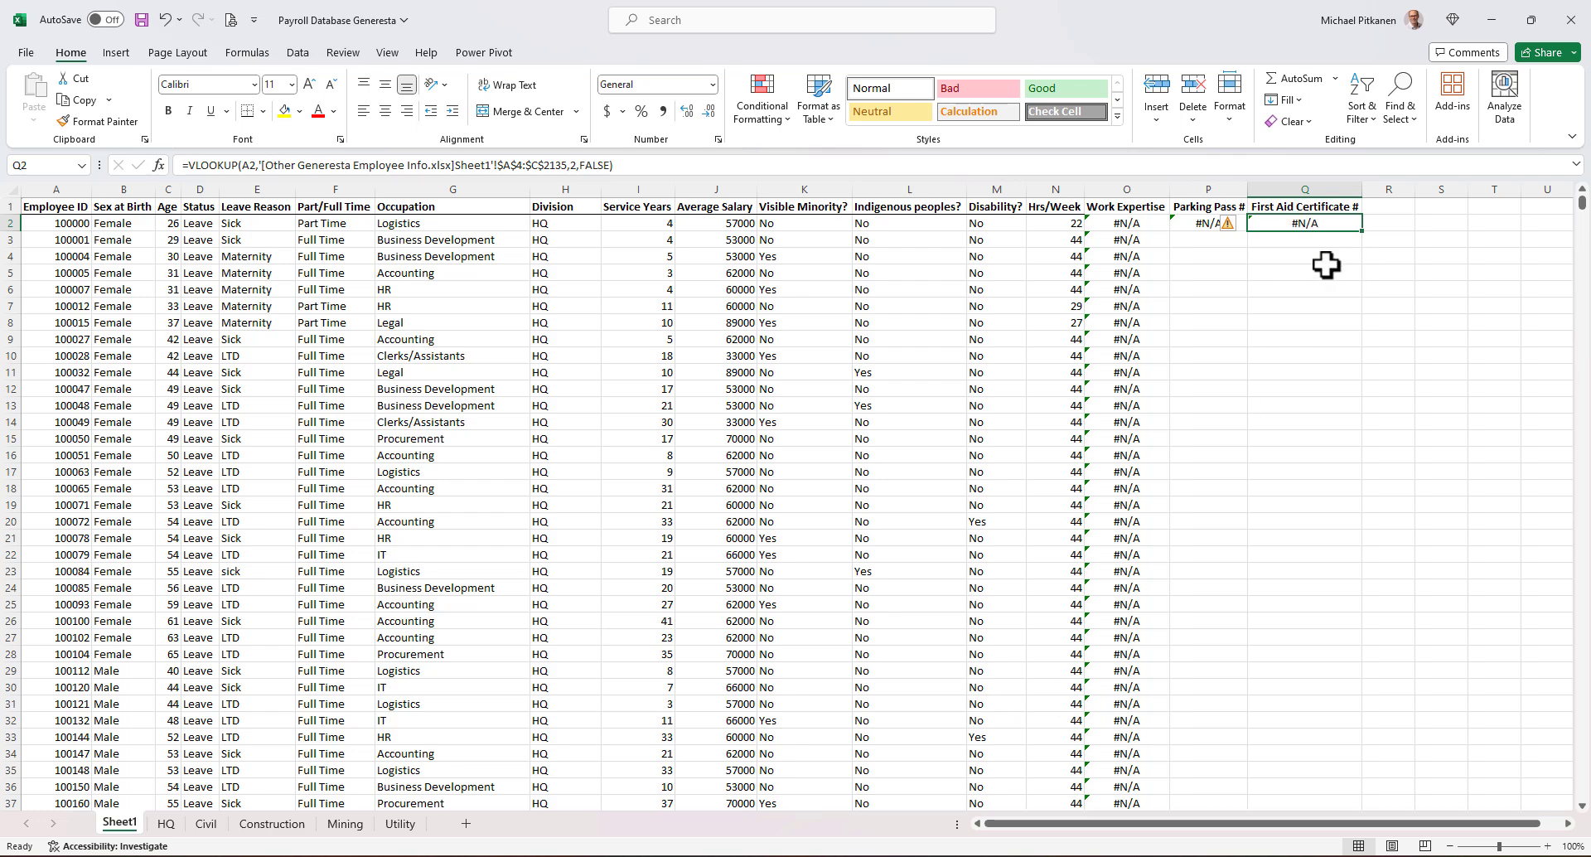
Check the source table's columns and review the column index in Q2's lookup formula
{"action": "mouse_move", "coordinate": [759, 856]}
{"action": "left_click", "coordinate": [737, 791]}
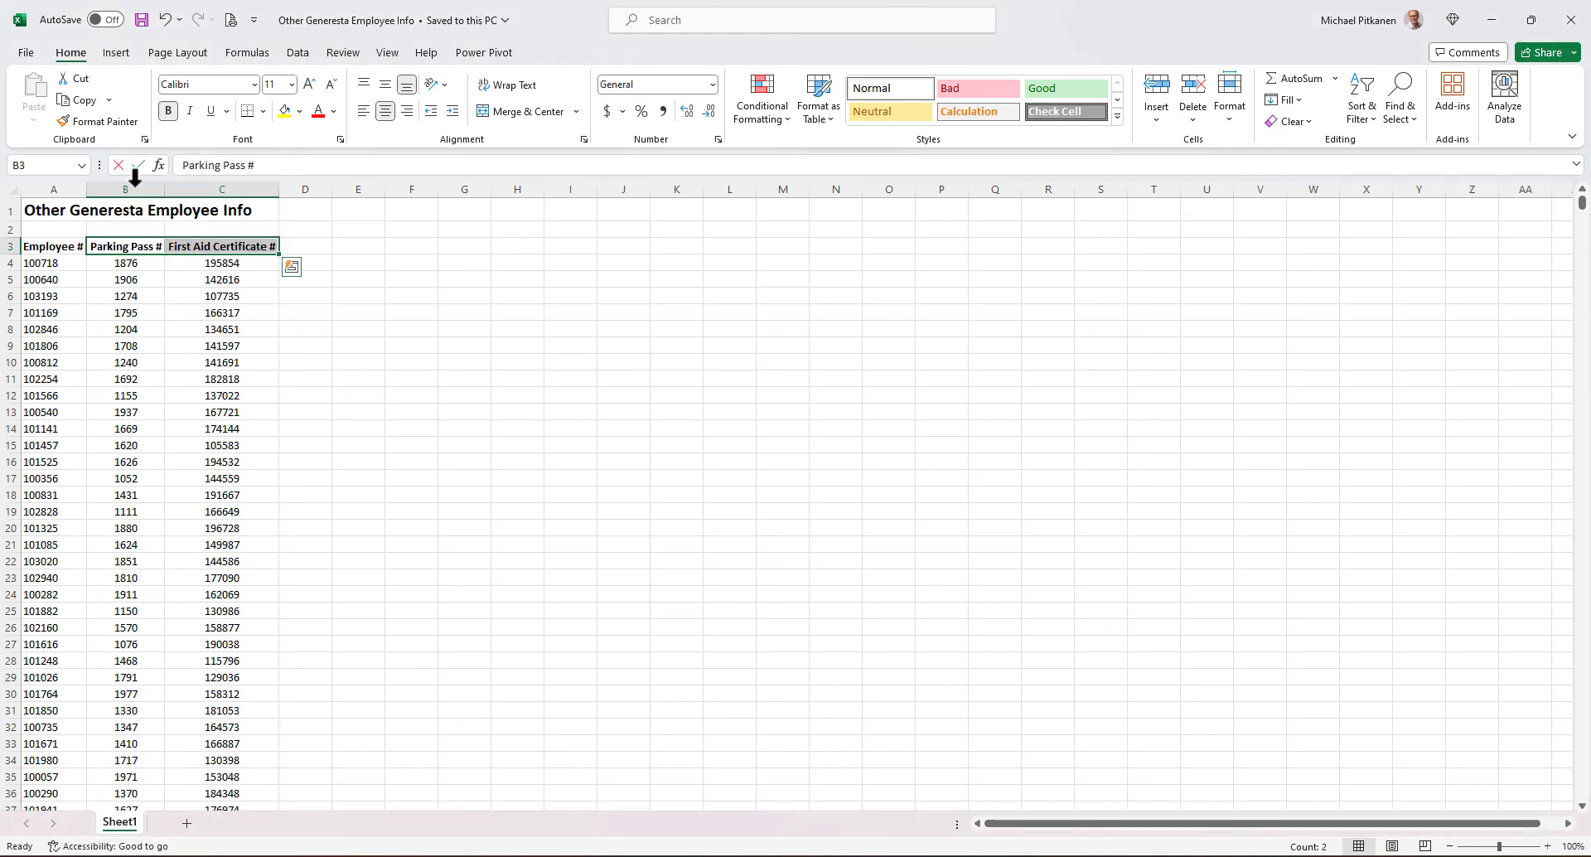
{"action": "left_click_drag", "start_coordinate": [54, 181], "coordinate": [199, 189]}
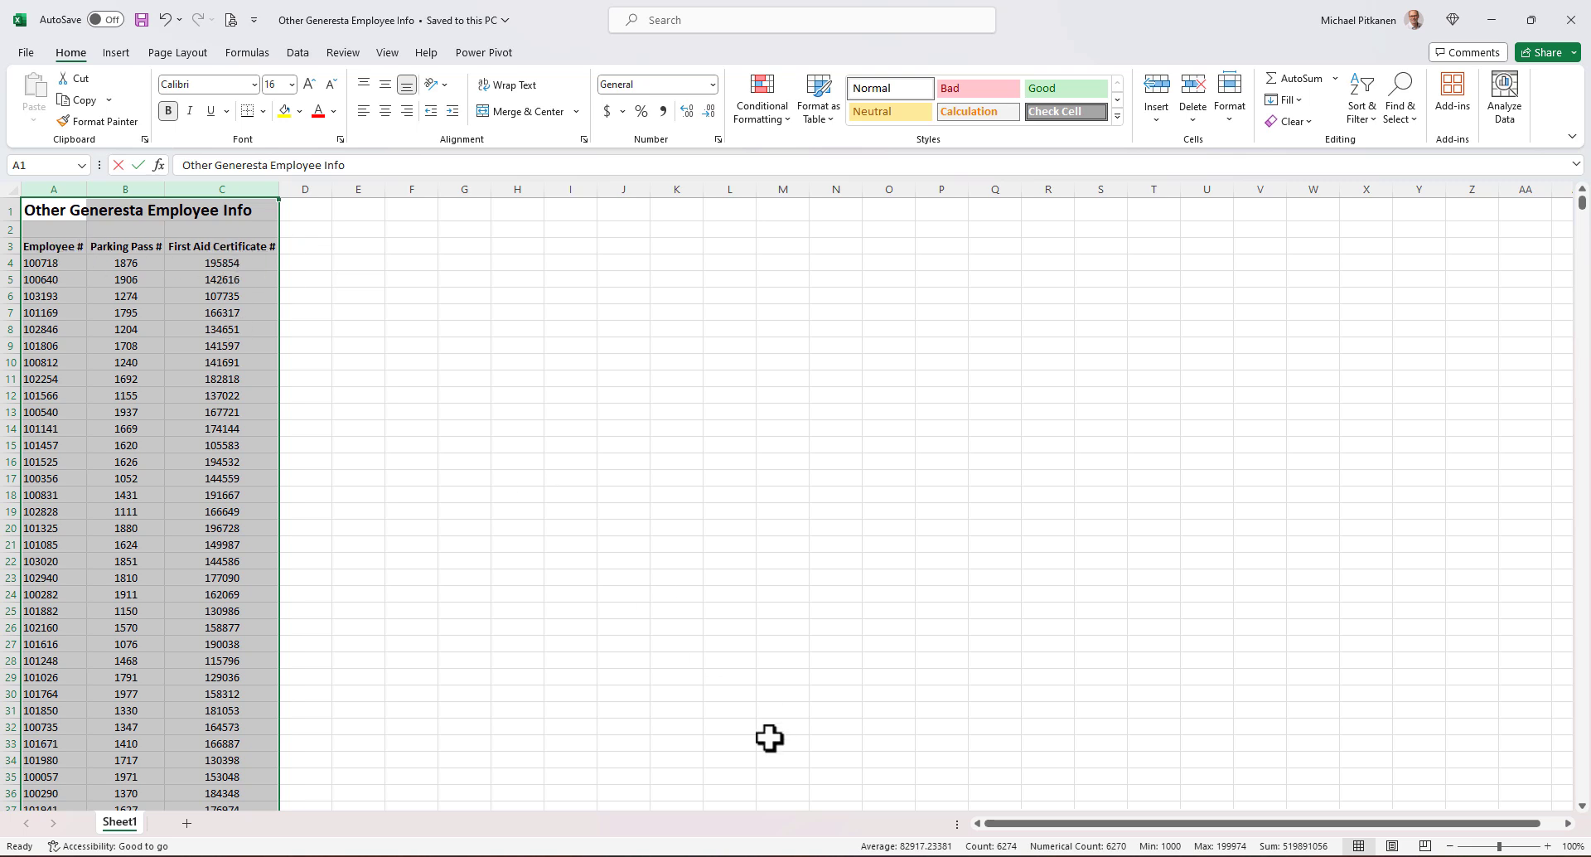
{"action": "mouse_move", "coordinate": [760, 854]}
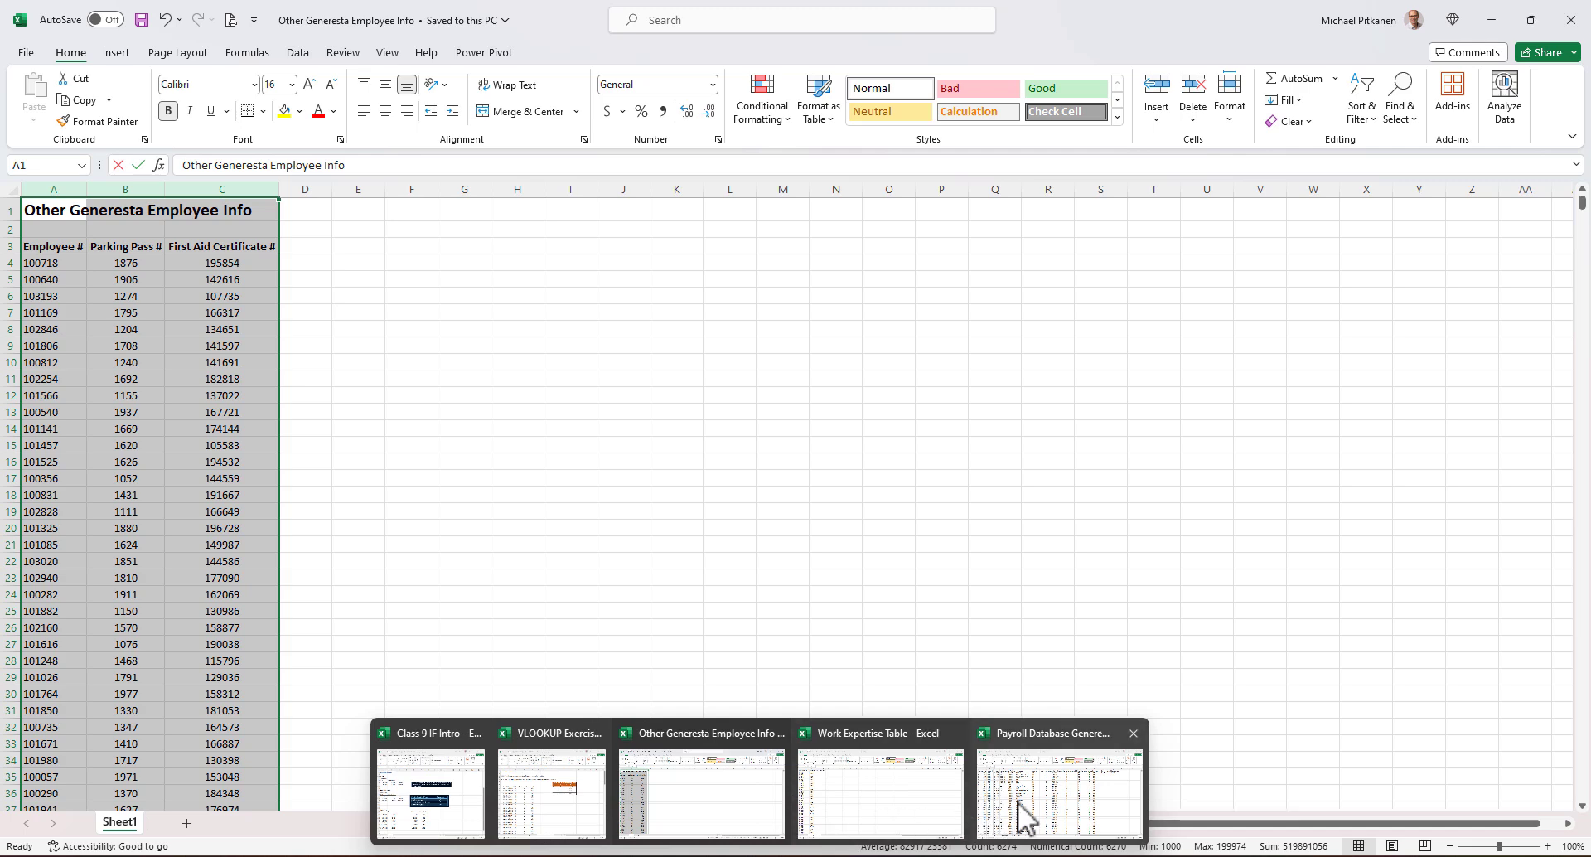
{"action": "left_click", "coordinate": [1019, 808]}
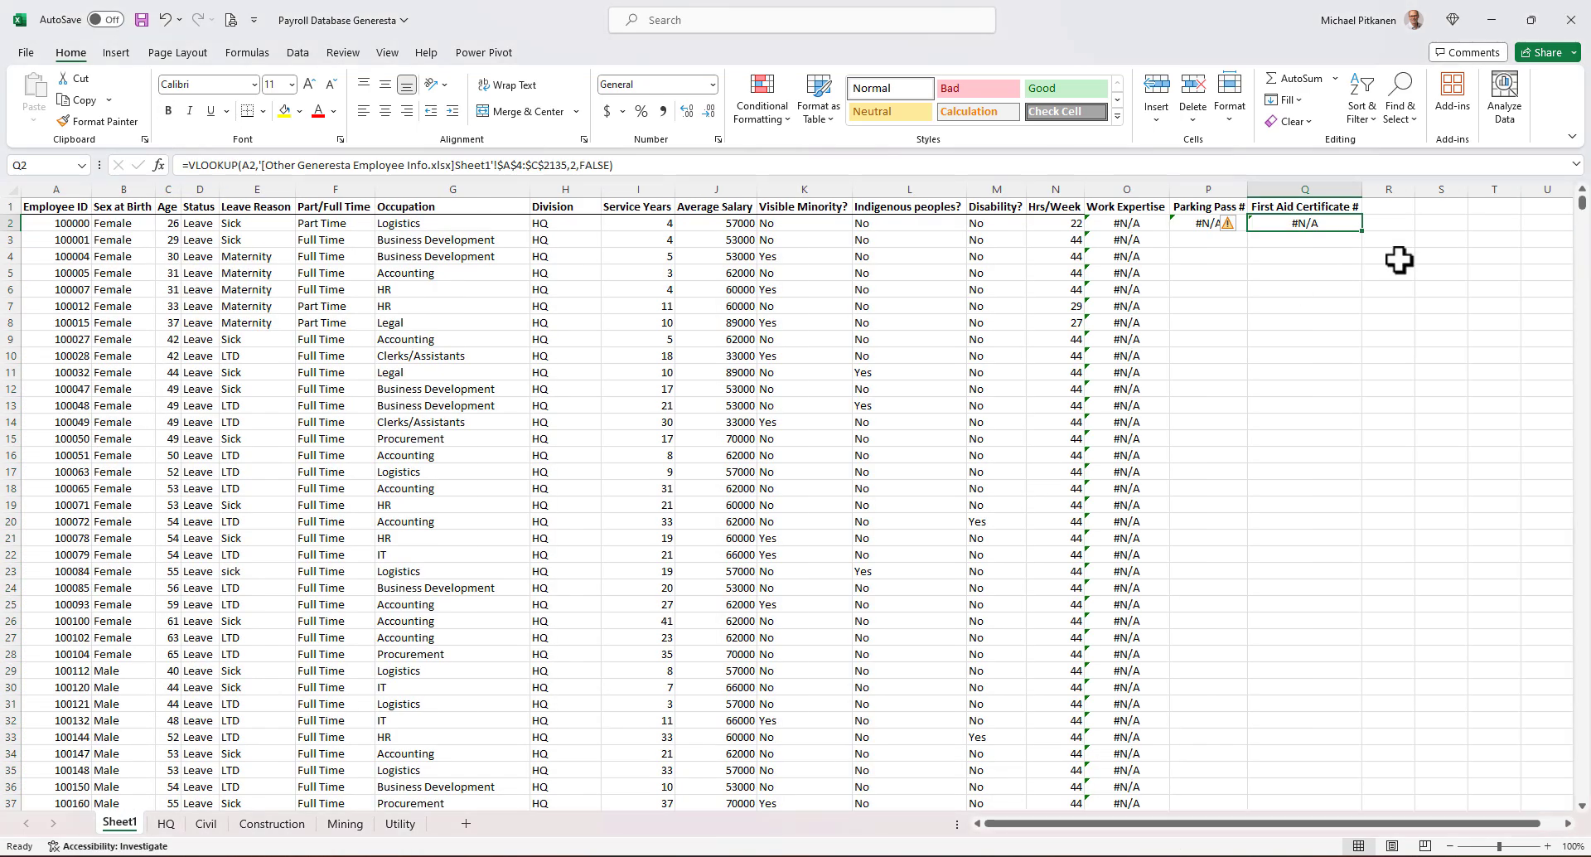
{"action": "left_click", "coordinate": [584, 165]}
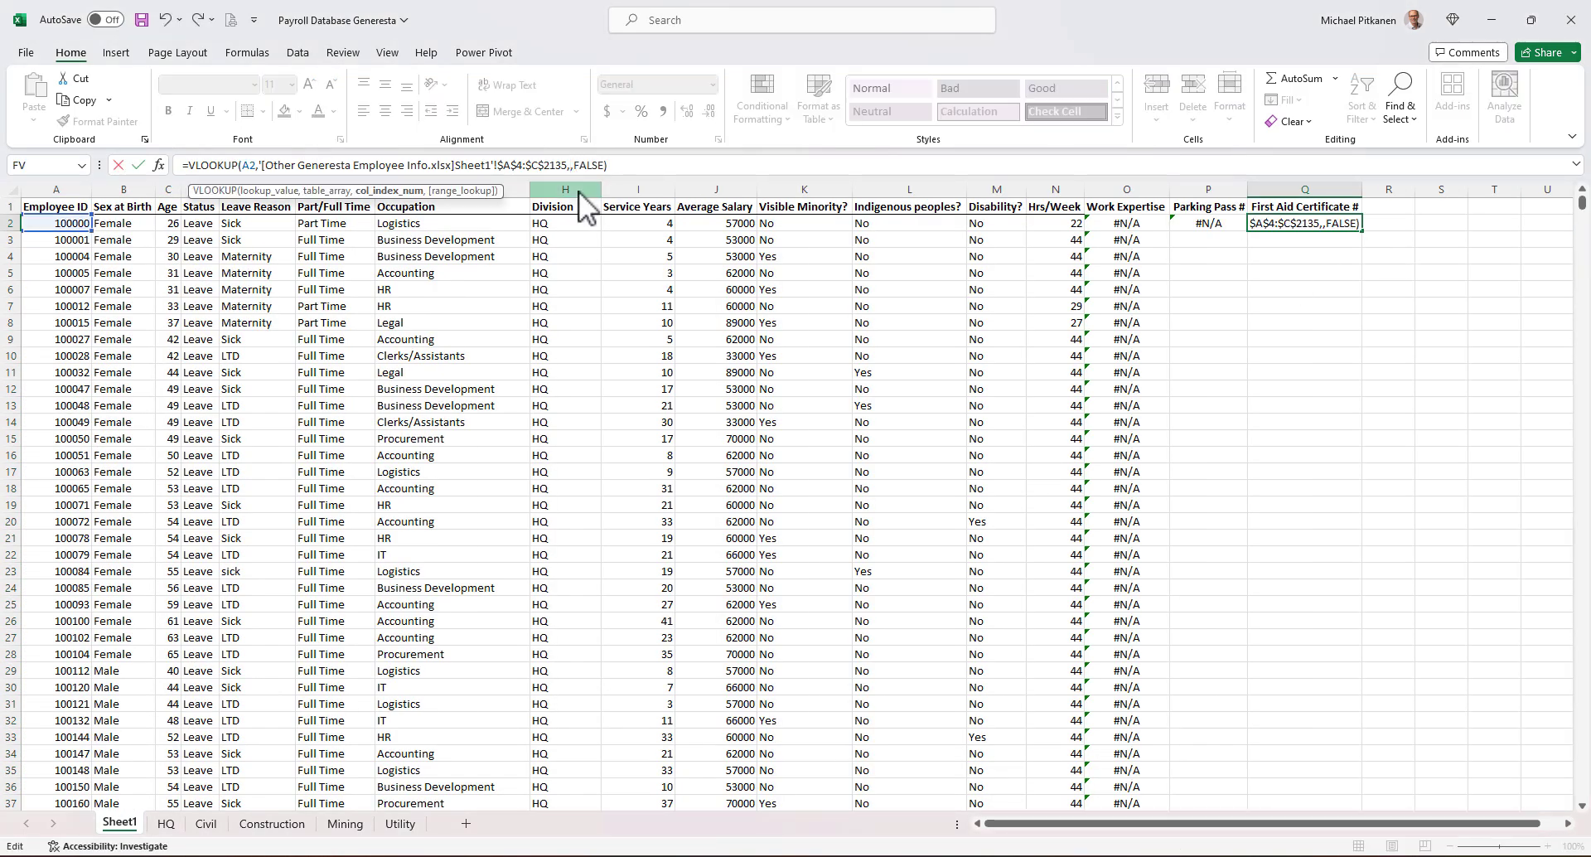
{"action": "key", "text": "Escape"}
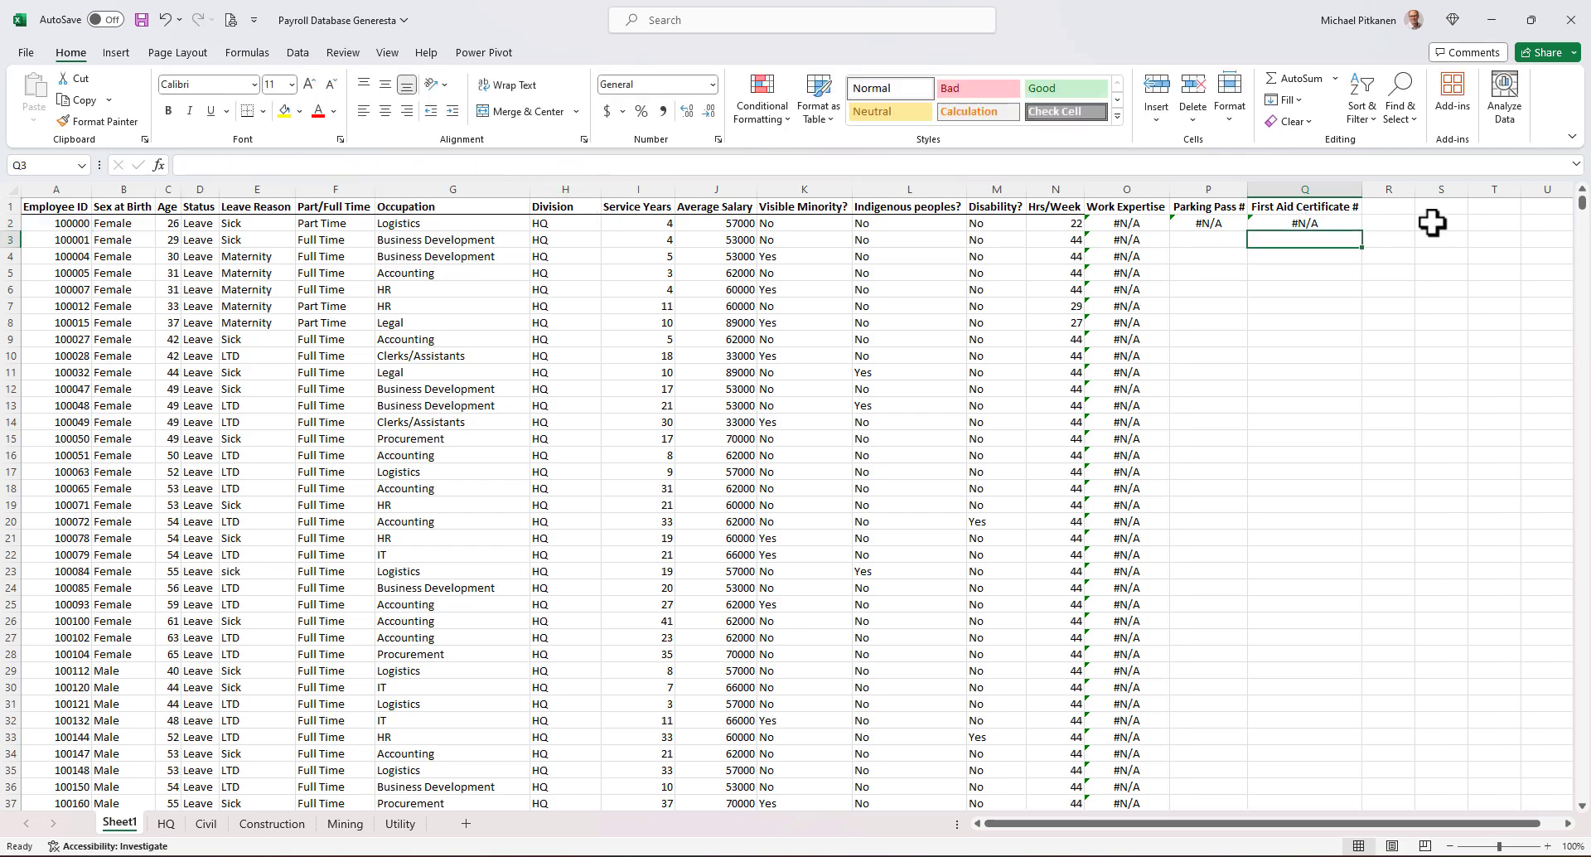
Fill the P2:Q2 lookups down all employee rows and check the returned values
{"action": "left_click_drag", "start_coordinate": [1211, 221], "coordinate": [1305, 236]}
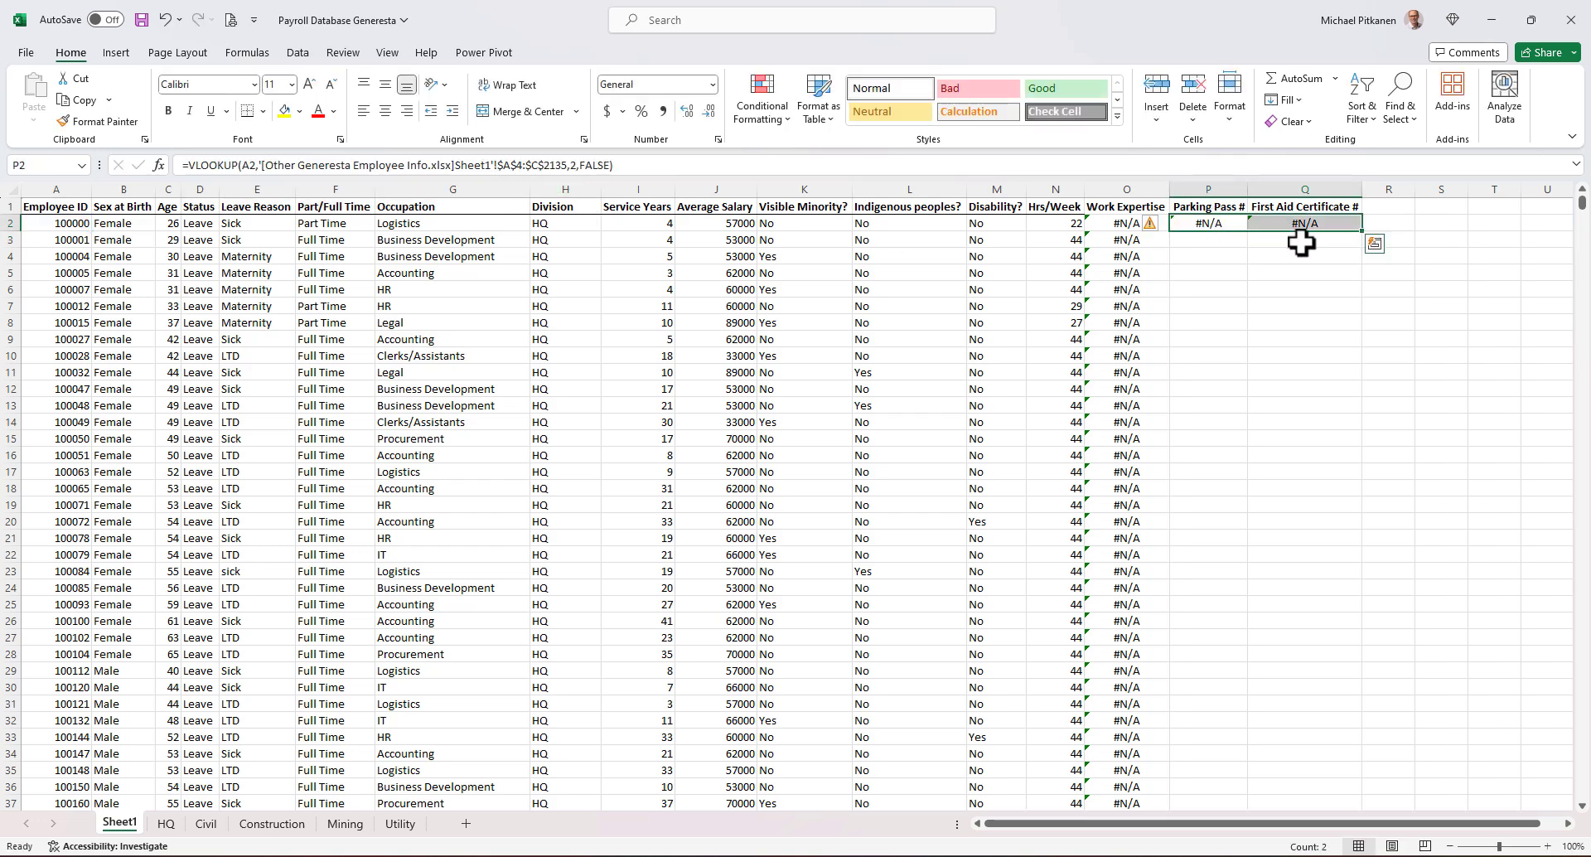
{"action": "double_click", "coordinate": [1364, 232]}
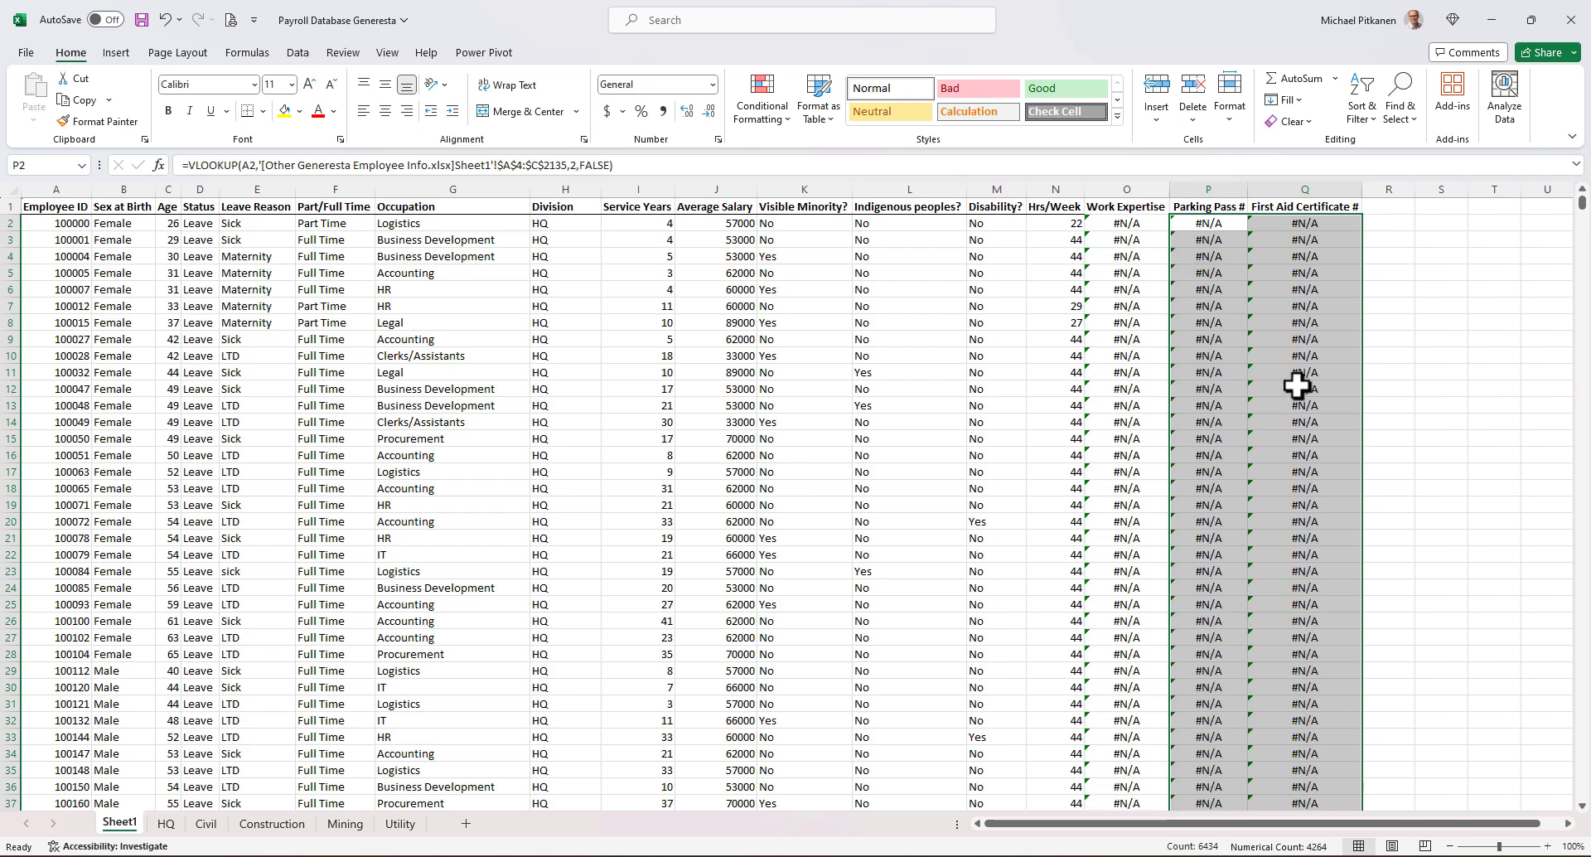
{"action": "scroll", "coordinate": [1297, 386], "scroll_direction": "down", "scroll_amount": 8}
{"action": "scroll", "coordinate": [1297, 385], "scroll_direction": "down", "scroll_amount": 7}
{"action": "scroll", "coordinate": [1297, 385], "scroll_direction": "up", "scroll_amount": 3}
{"action": "left_click", "coordinate": [1210, 439]}
{"action": "scroll", "coordinate": [1207, 474], "scroll_direction": "up", "scroll_amount": 2}
{"action": "scroll", "coordinate": [1207, 474], "scroll_direction": "up", "scroll_amount": 10}
{"action": "scroll", "coordinate": [1207, 474], "scroll_direction": "down", "scroll_amount": 11}
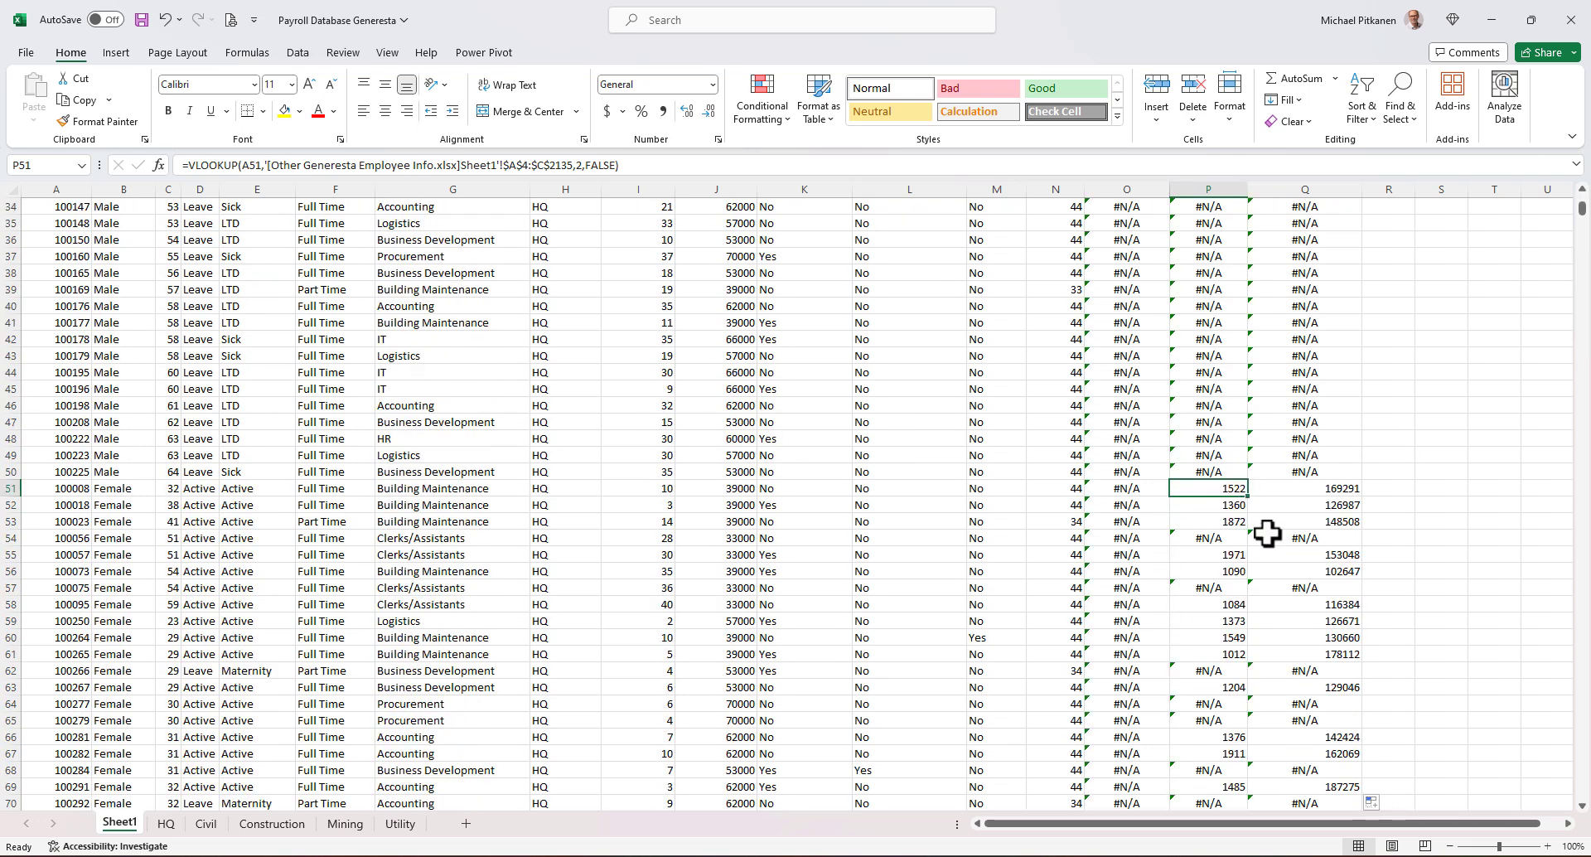
{"action": "scroll", "coordinate": [1272, 520], "scroll_direction": "down", "scroll_amount": 3}
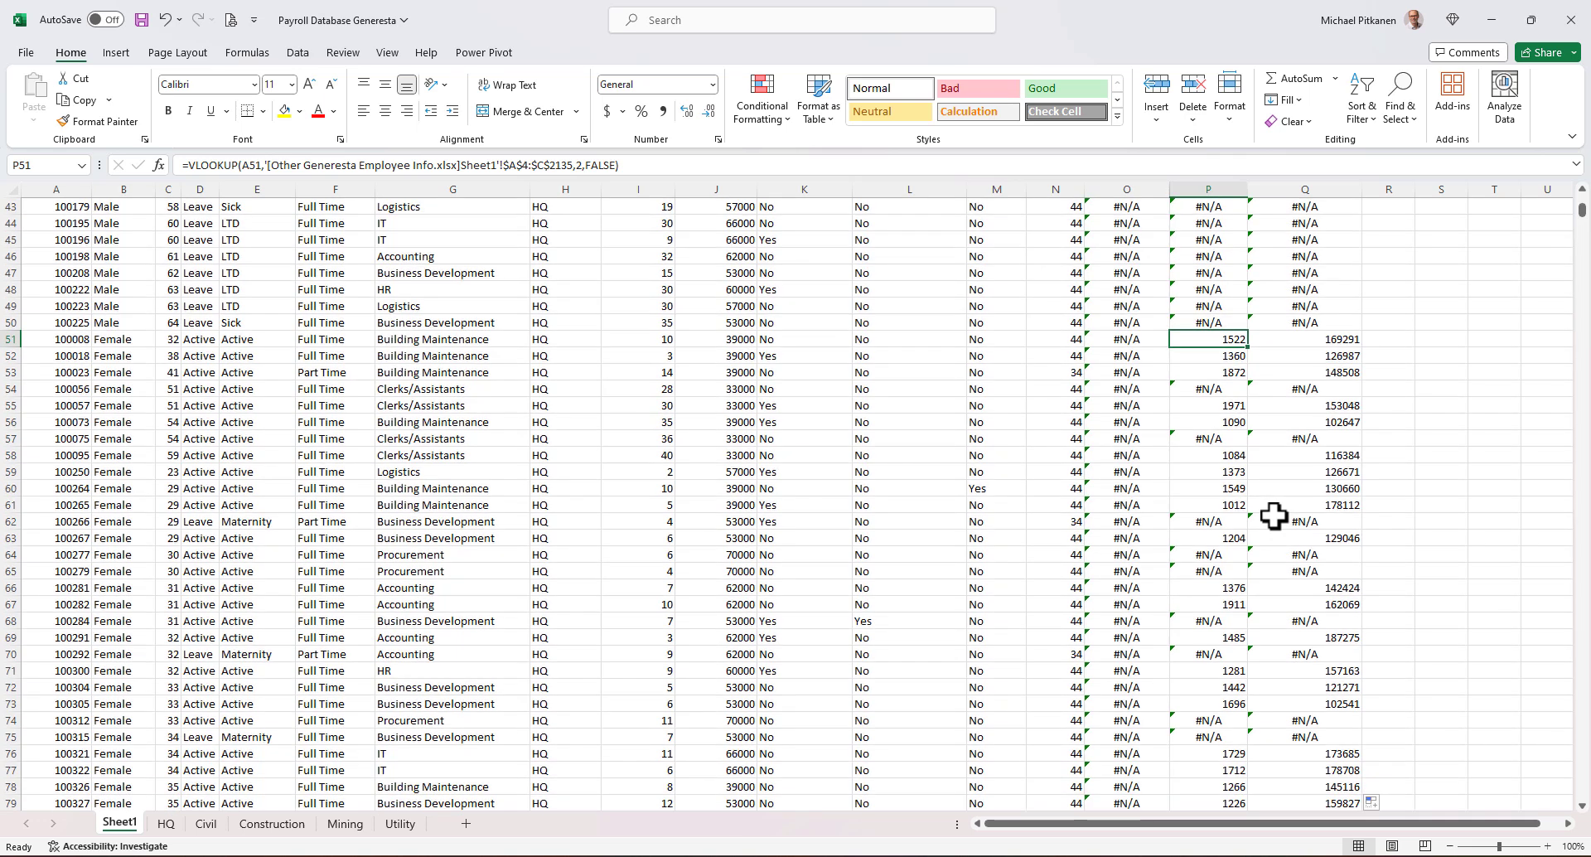
{"action": "scroll", "coordinate": [1273, 515], "scroll_direction": "up", "scroll_amount": 14}
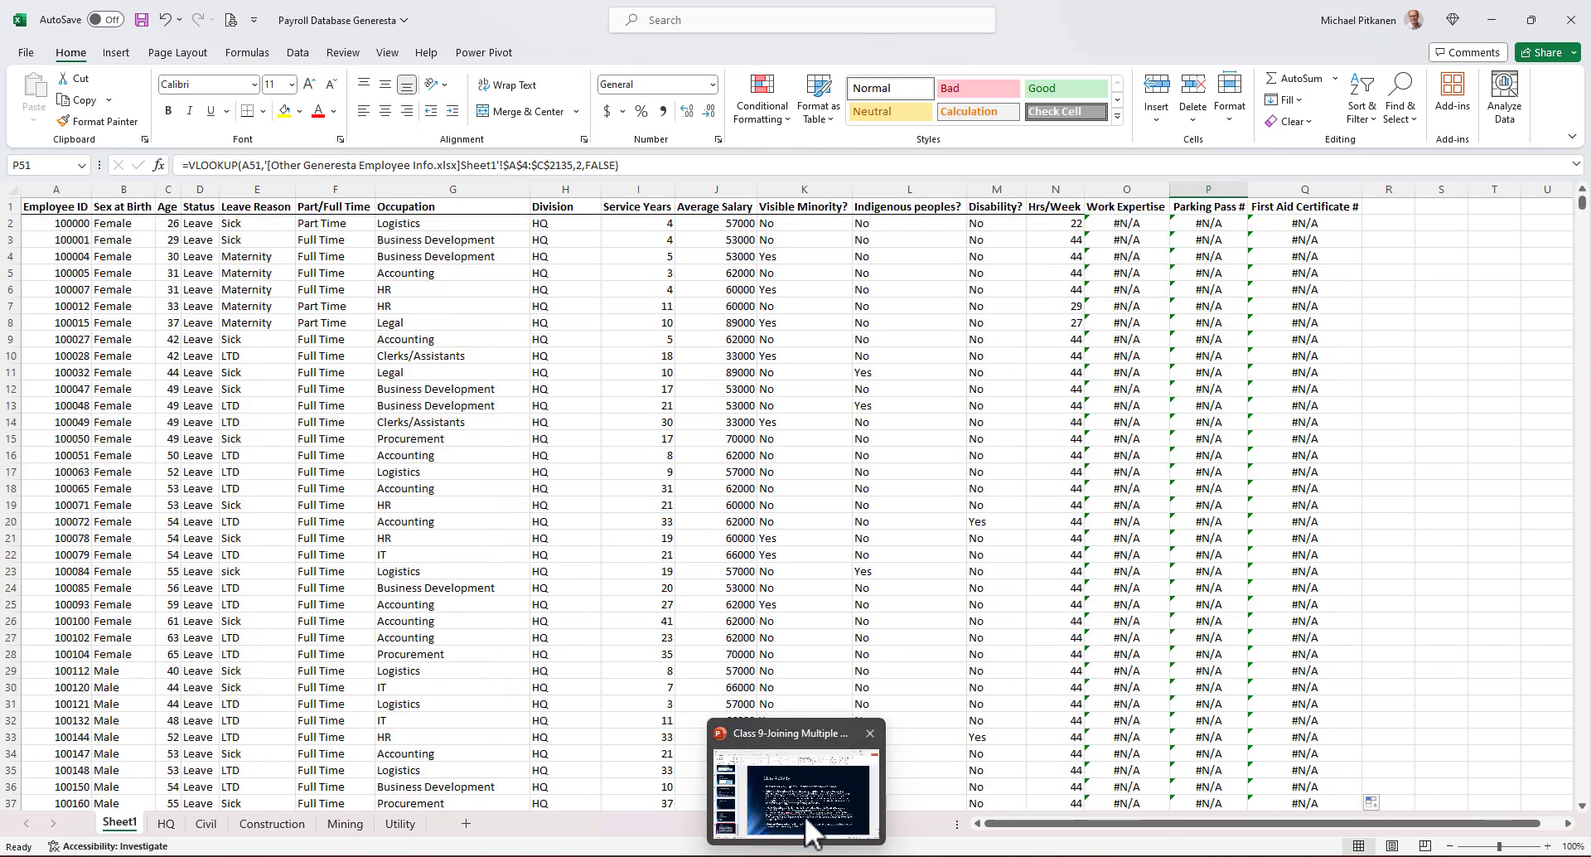
View the Class Activity slide 33 in the PowerPoint class slides
{"action": "left_click", "coordinate": [810, 828]}
{"action": "left_click", "coordinate": [94, 663]}
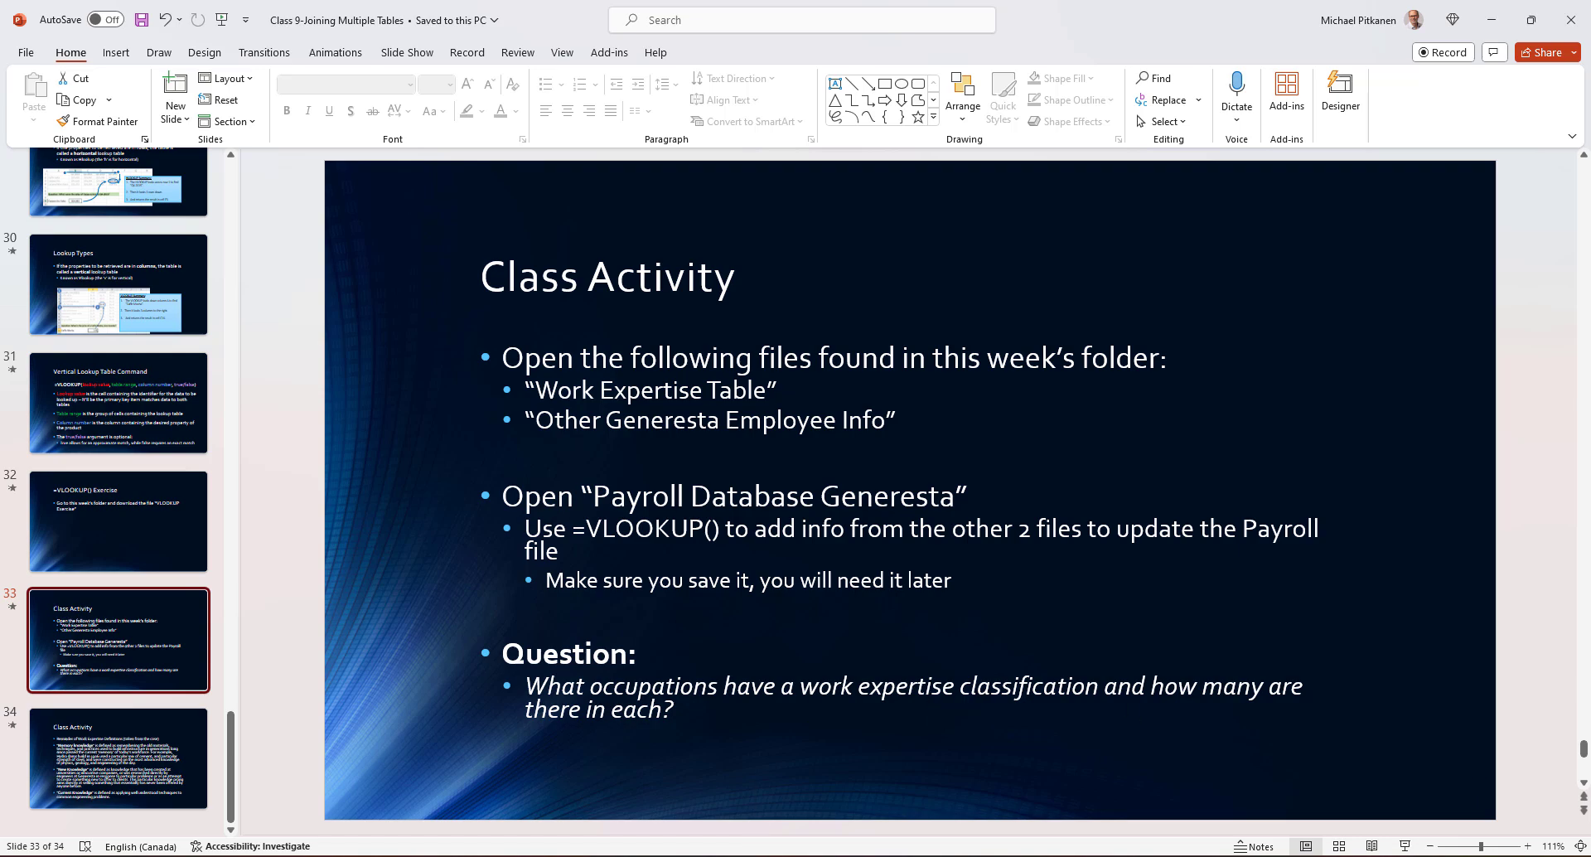
{"action": "mouse_move", "coordinate": [799, 852]}
{"action": "left_click", "coordinate": [1055, 817]}
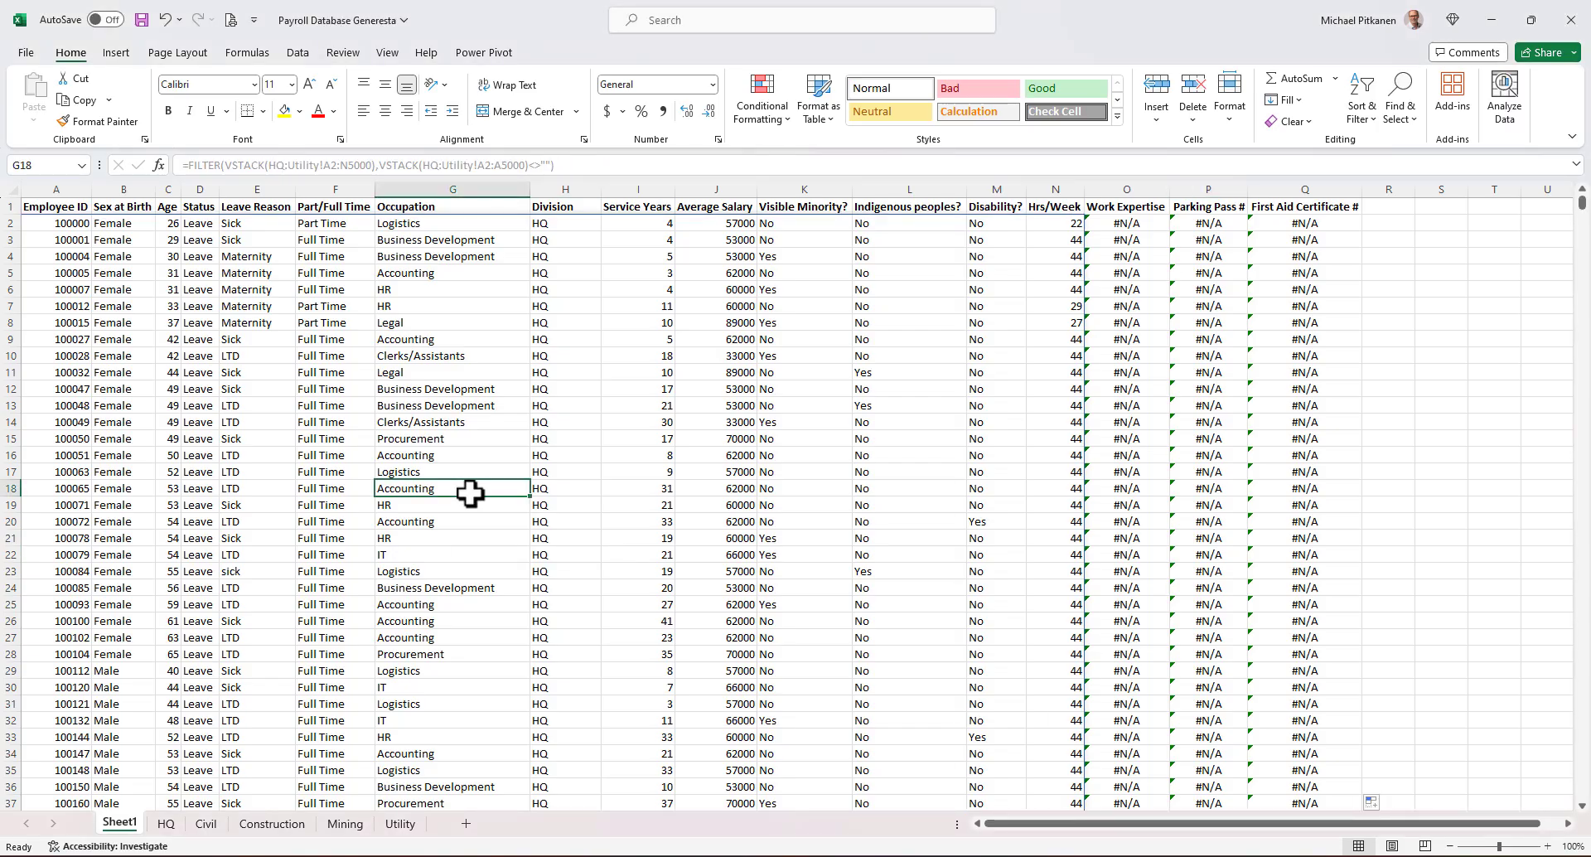
{"action": "left_click", "coordinate": [116, 53]}
{"action": "left_click", "coordinate": [37, 98]}
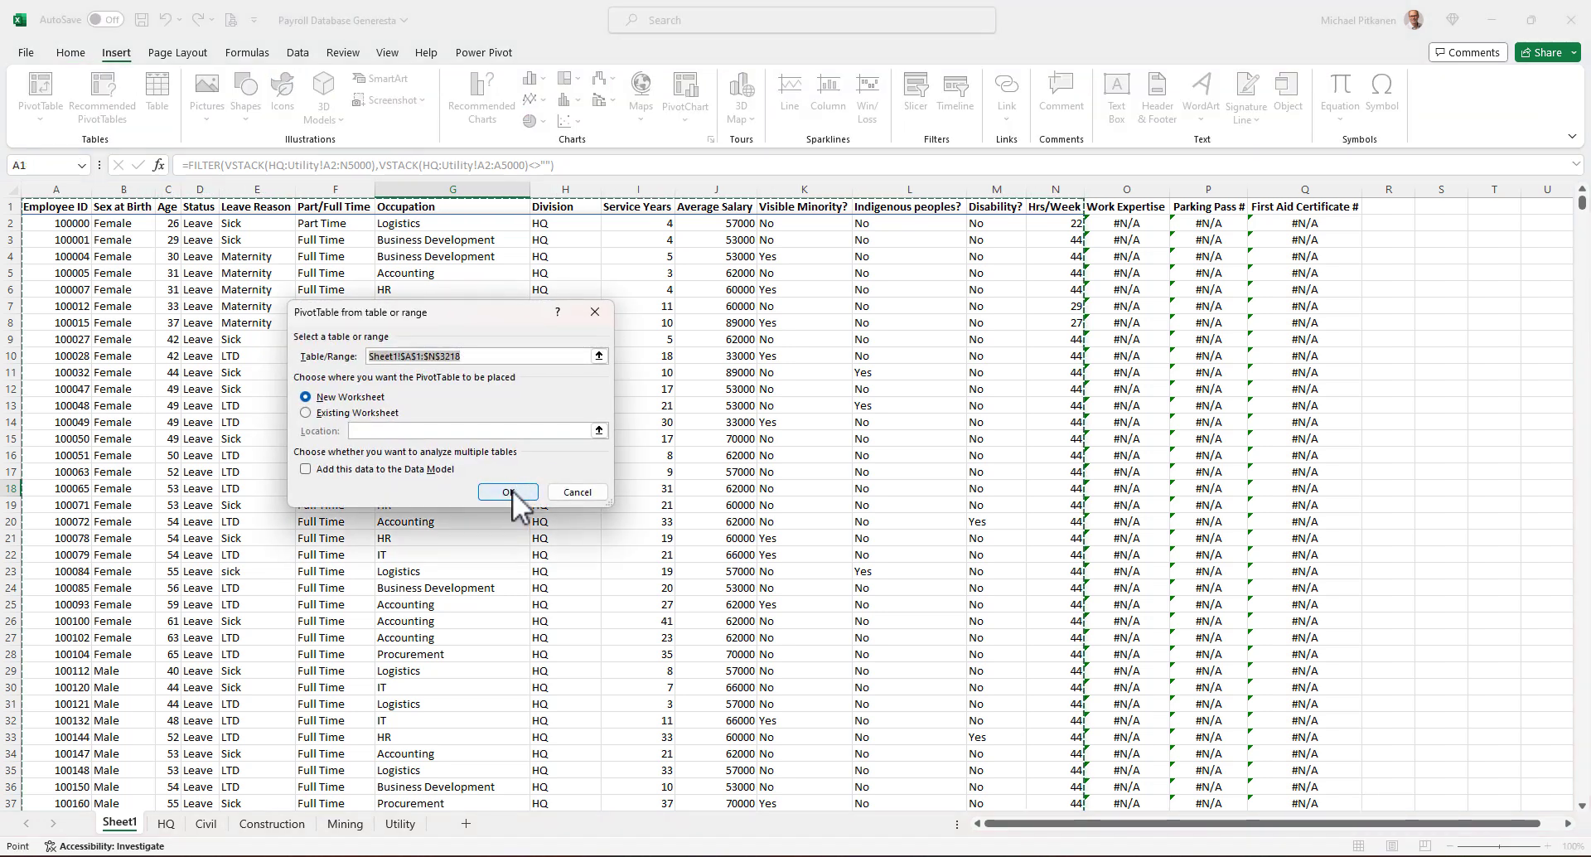
{"action": "left_click", "coordinate": [509, 492]}
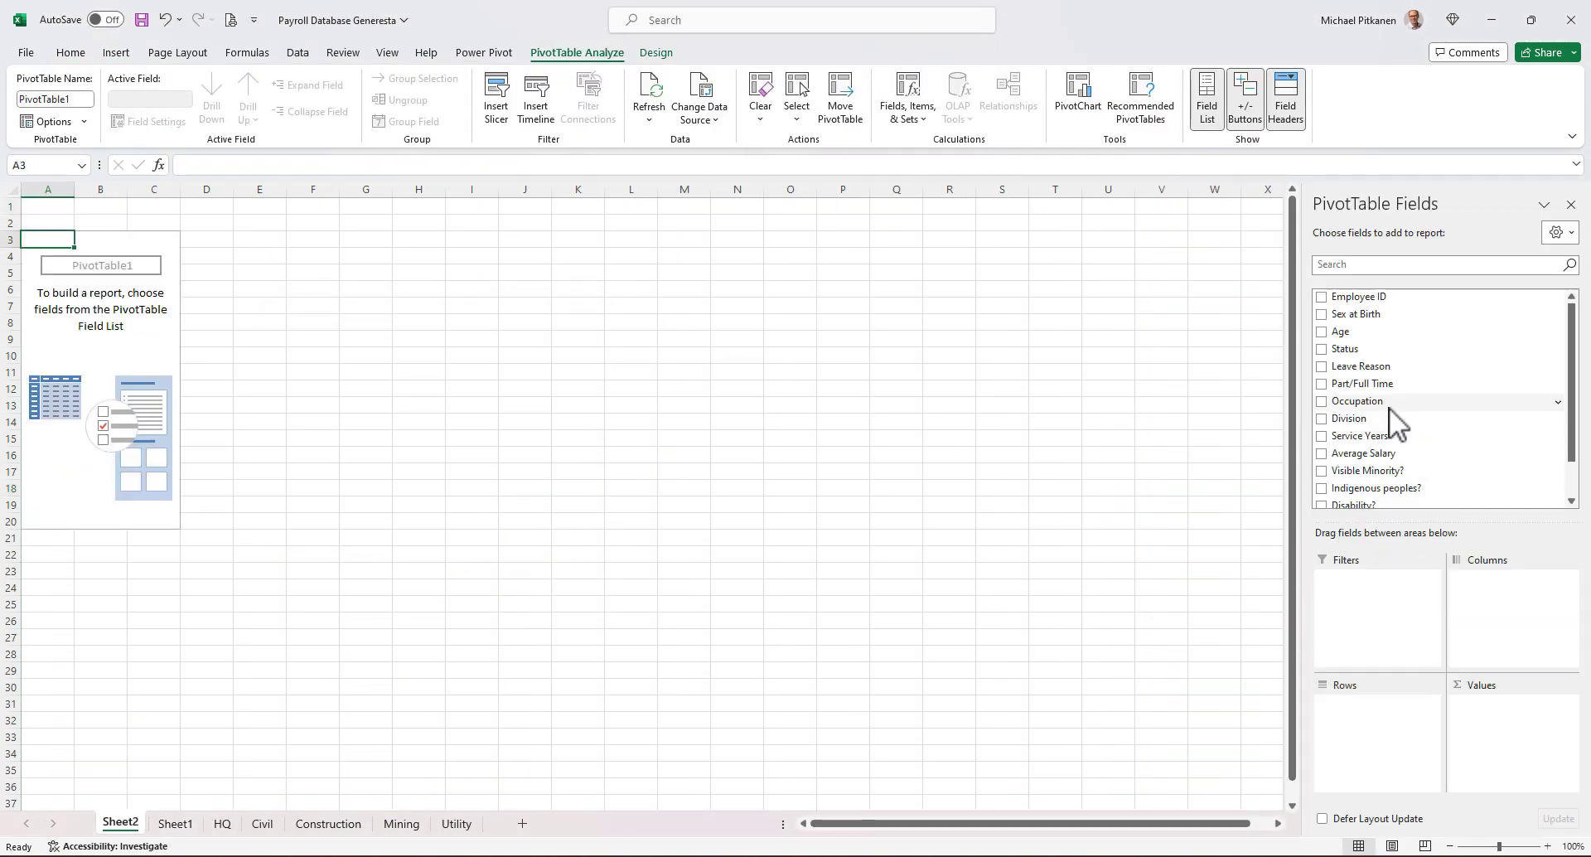
{"action": "left_click_drag", "start_coordinate": [1389, 403], "coordinate": [1376, 733]}
{"action": "scroll", "coordinate": [1393, 415], "scroll_direction": "down", "scroll_amount": 2}
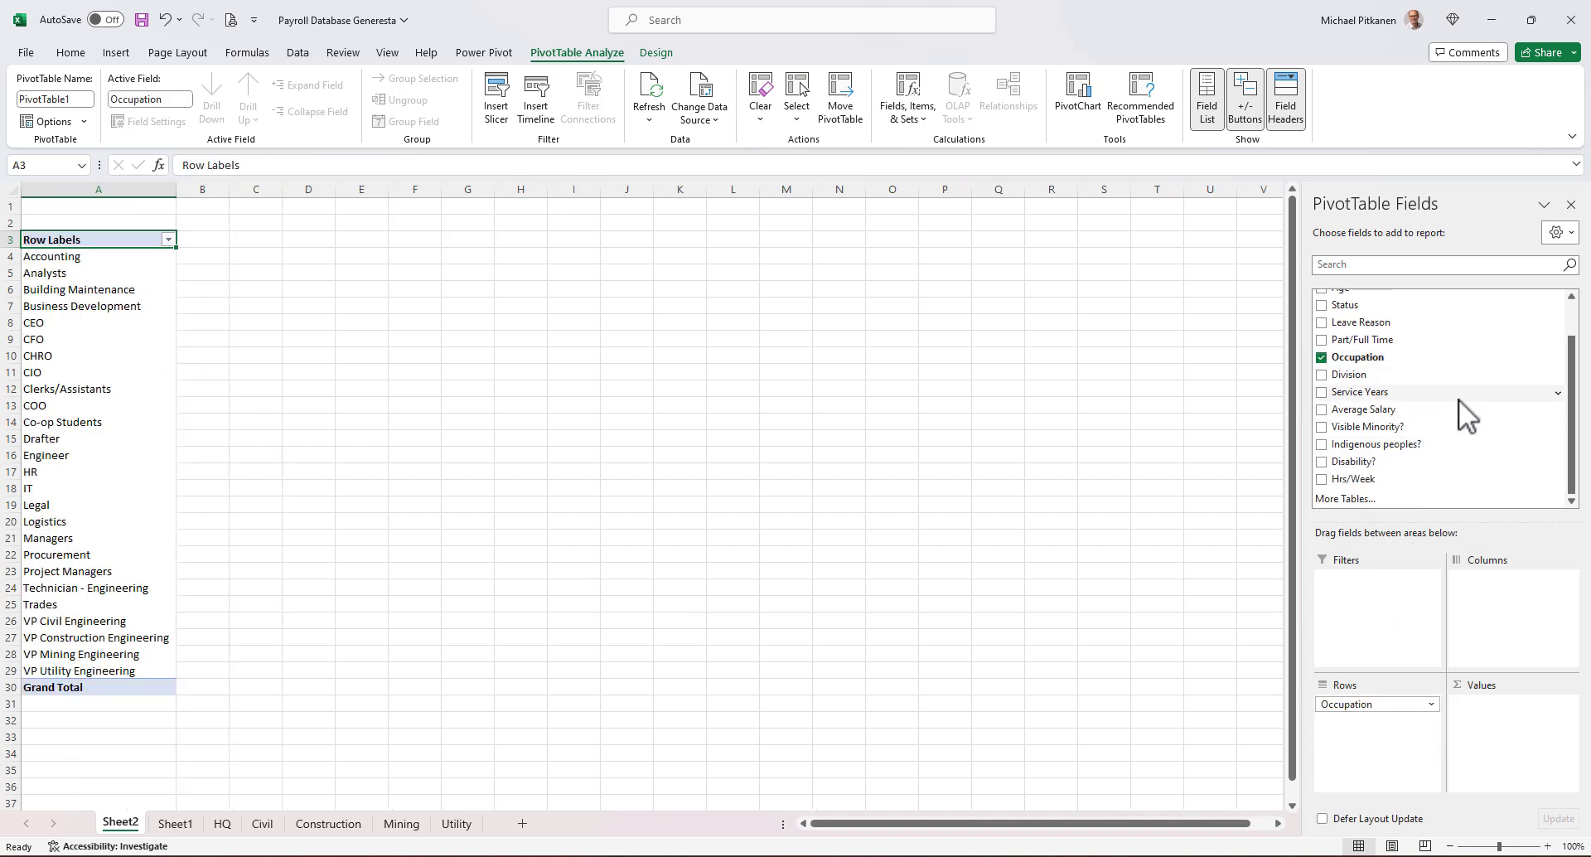
{"action": "scroll", "coordinate": [1458, 399], "scroll_direction": "up", "scroll_amount": 2}
{"action": "scroll", "coordinate": [1459, 399], "scroll_direction": "down", "scroll_amount": 2}
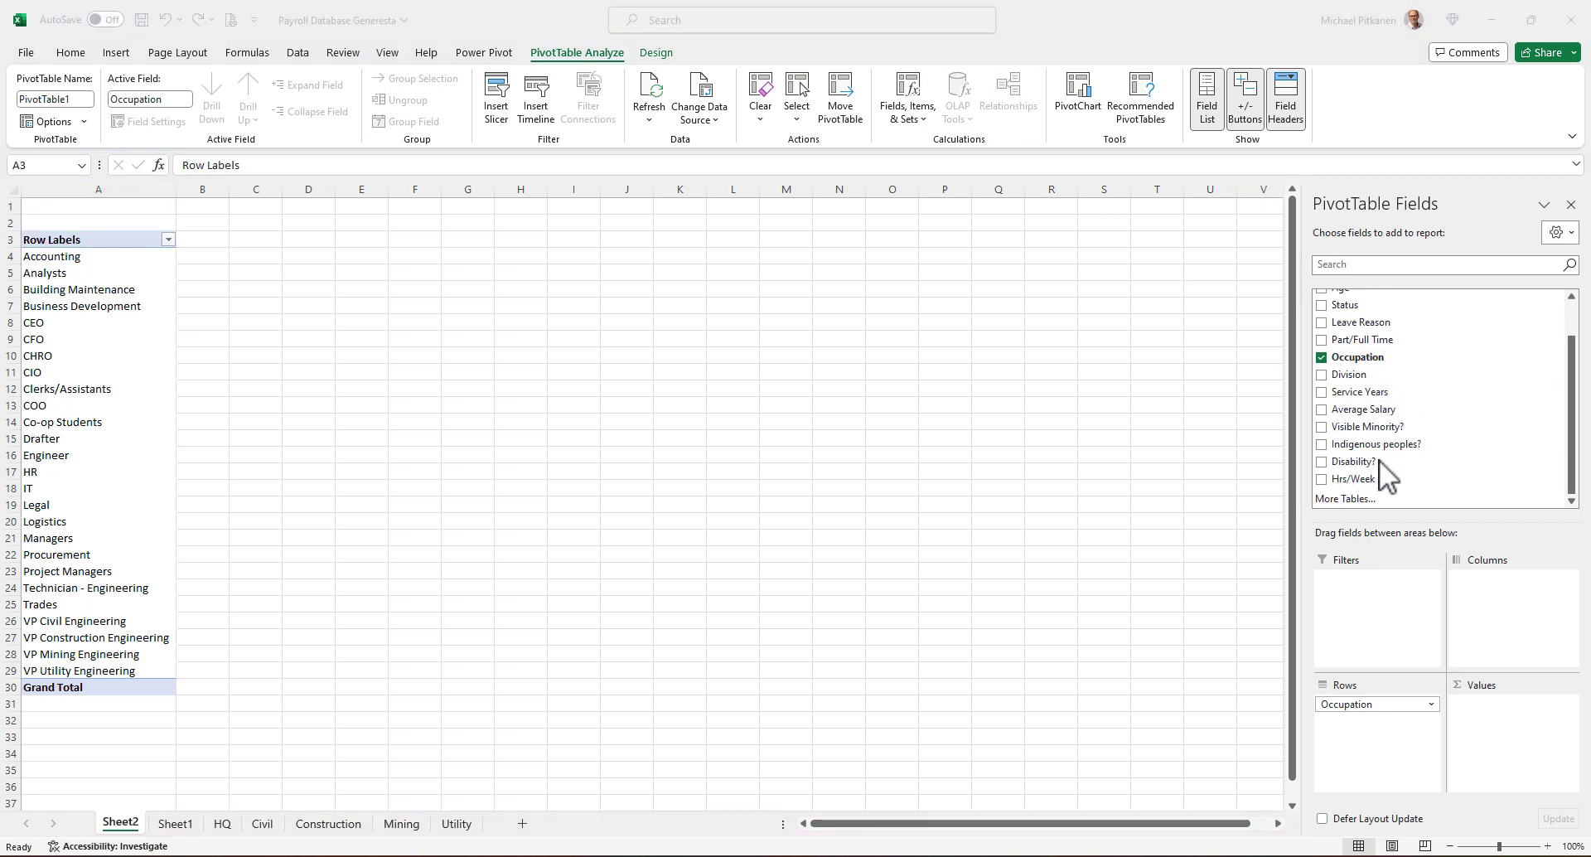
{"action": "scroll", "coordinate": [1385, 472], "scroll_direction": "up", "scroll_amount": 2}
{"action": "scroll", "coordinate": [1392, 477], "scroll_direction": "down", "scroll_amount": 2}
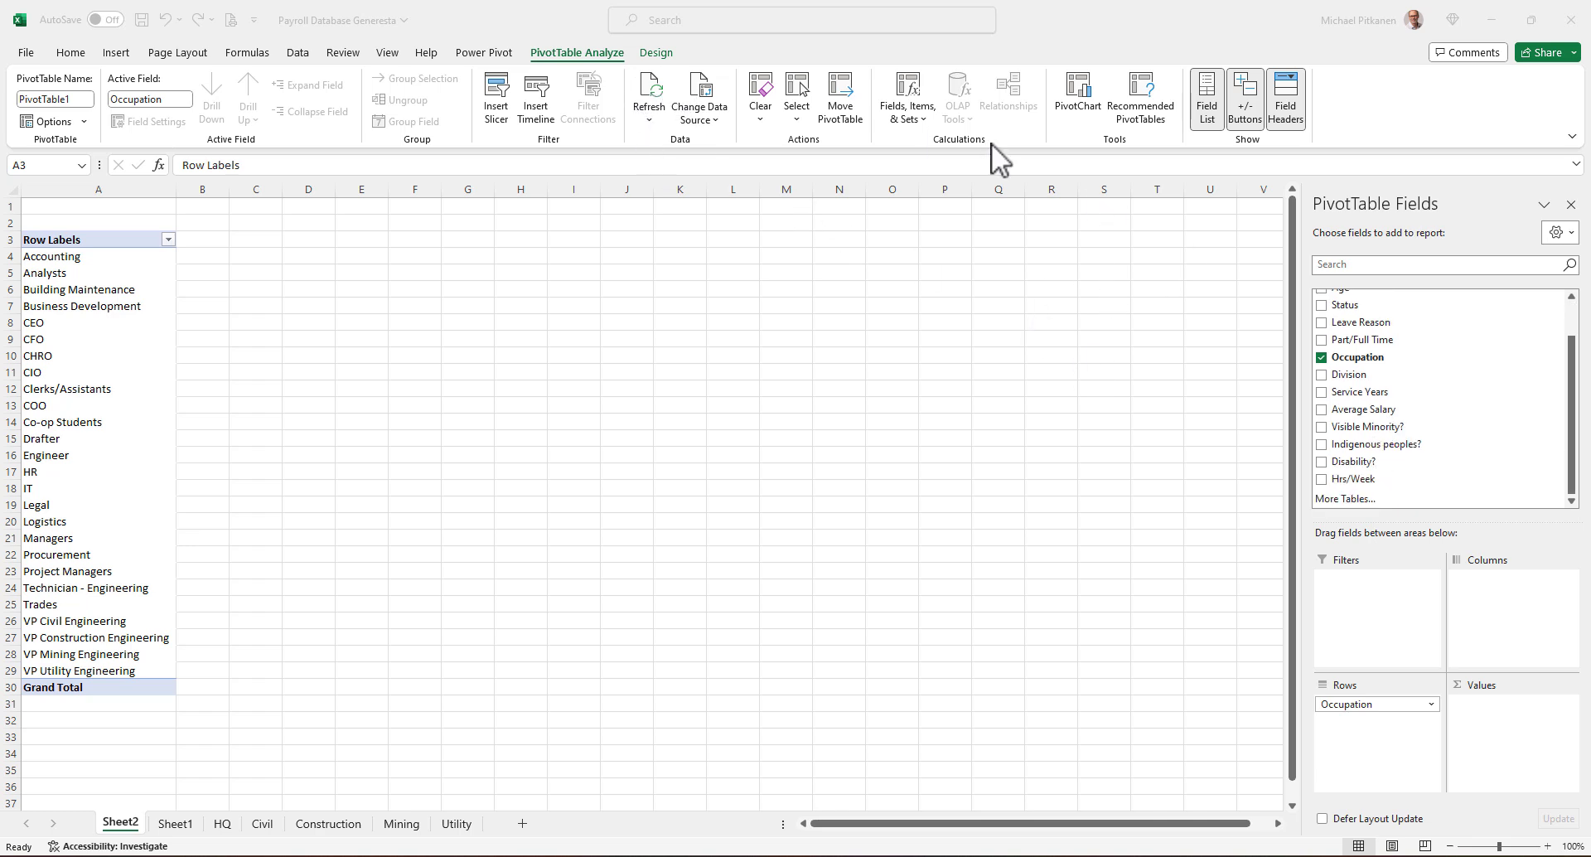
{"action": "left_click", "coordinate": [176, 824]}
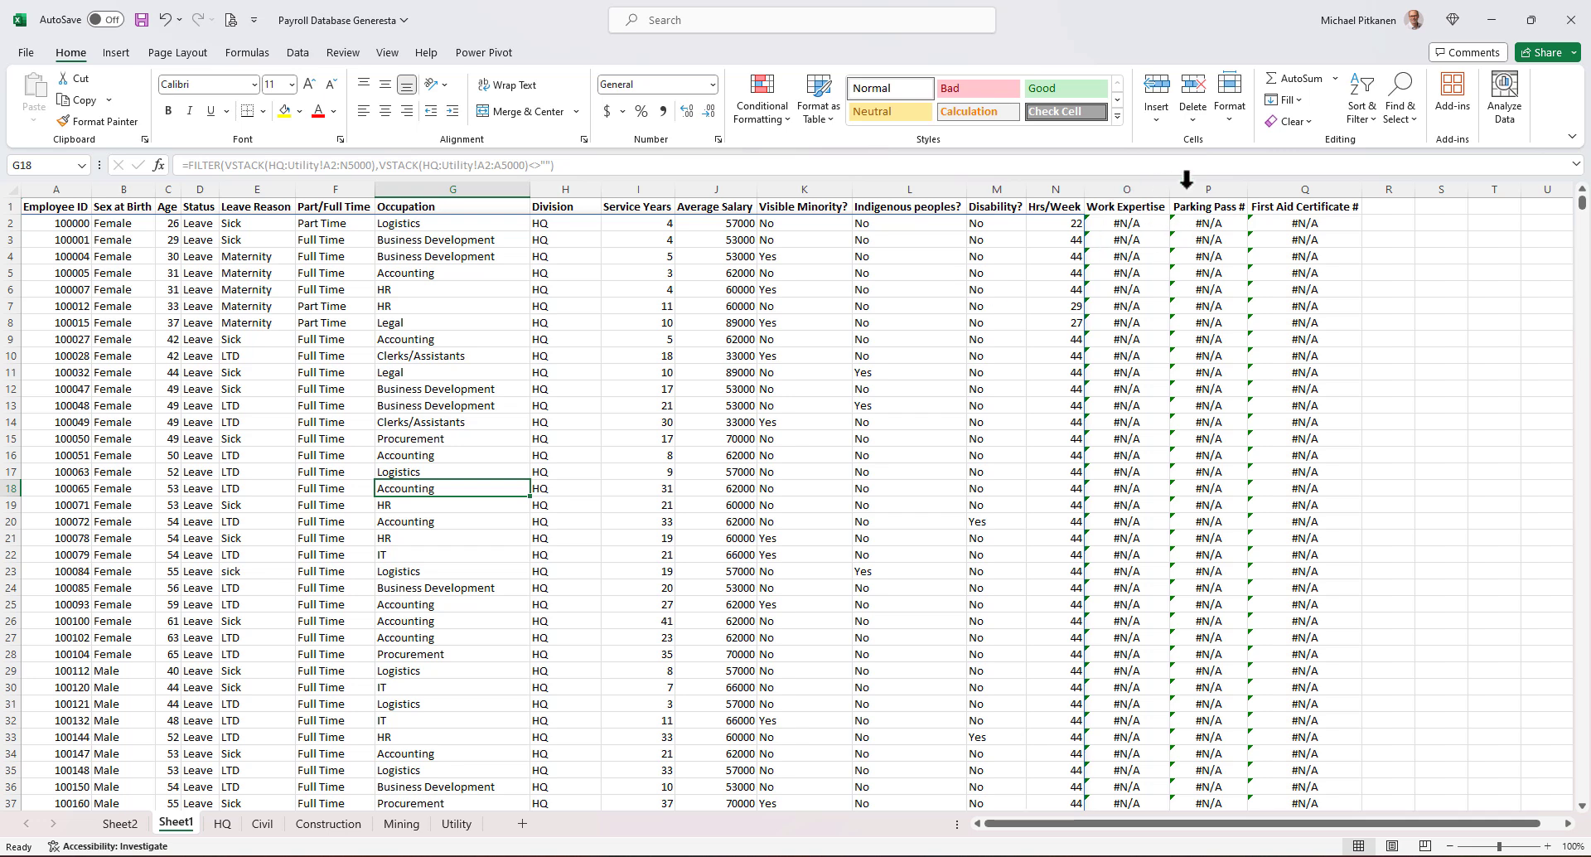
Change the Sheet2 PivotTable's data source range to Sheet1!$A$1:$Q$3218
{"action": "left_click", "coordinate": [120, 823]}
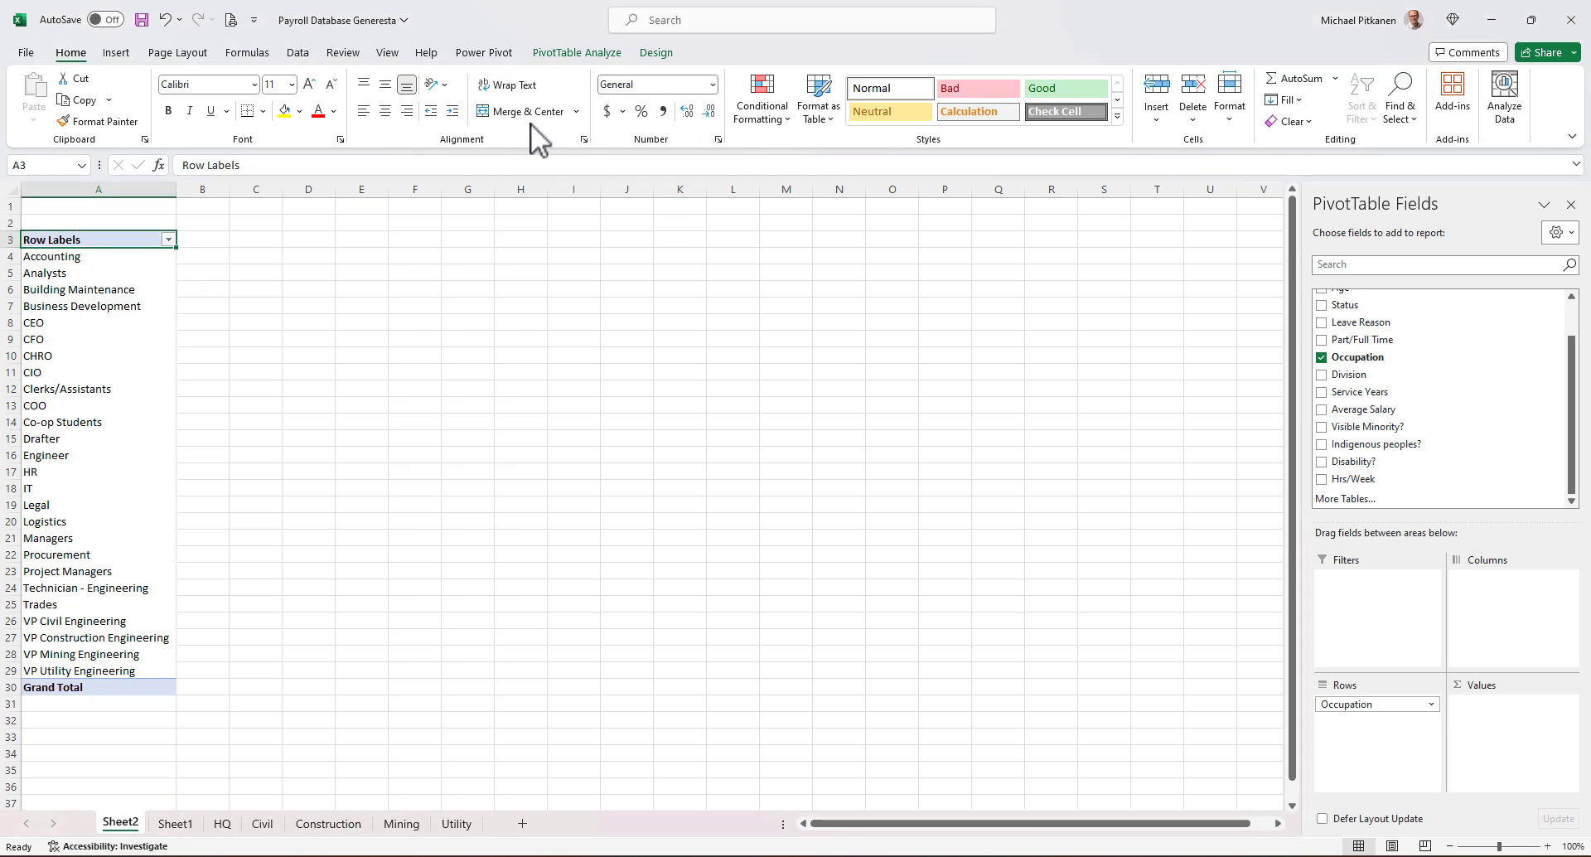
{"action": "left_click", "coordinate": [576, 53]}
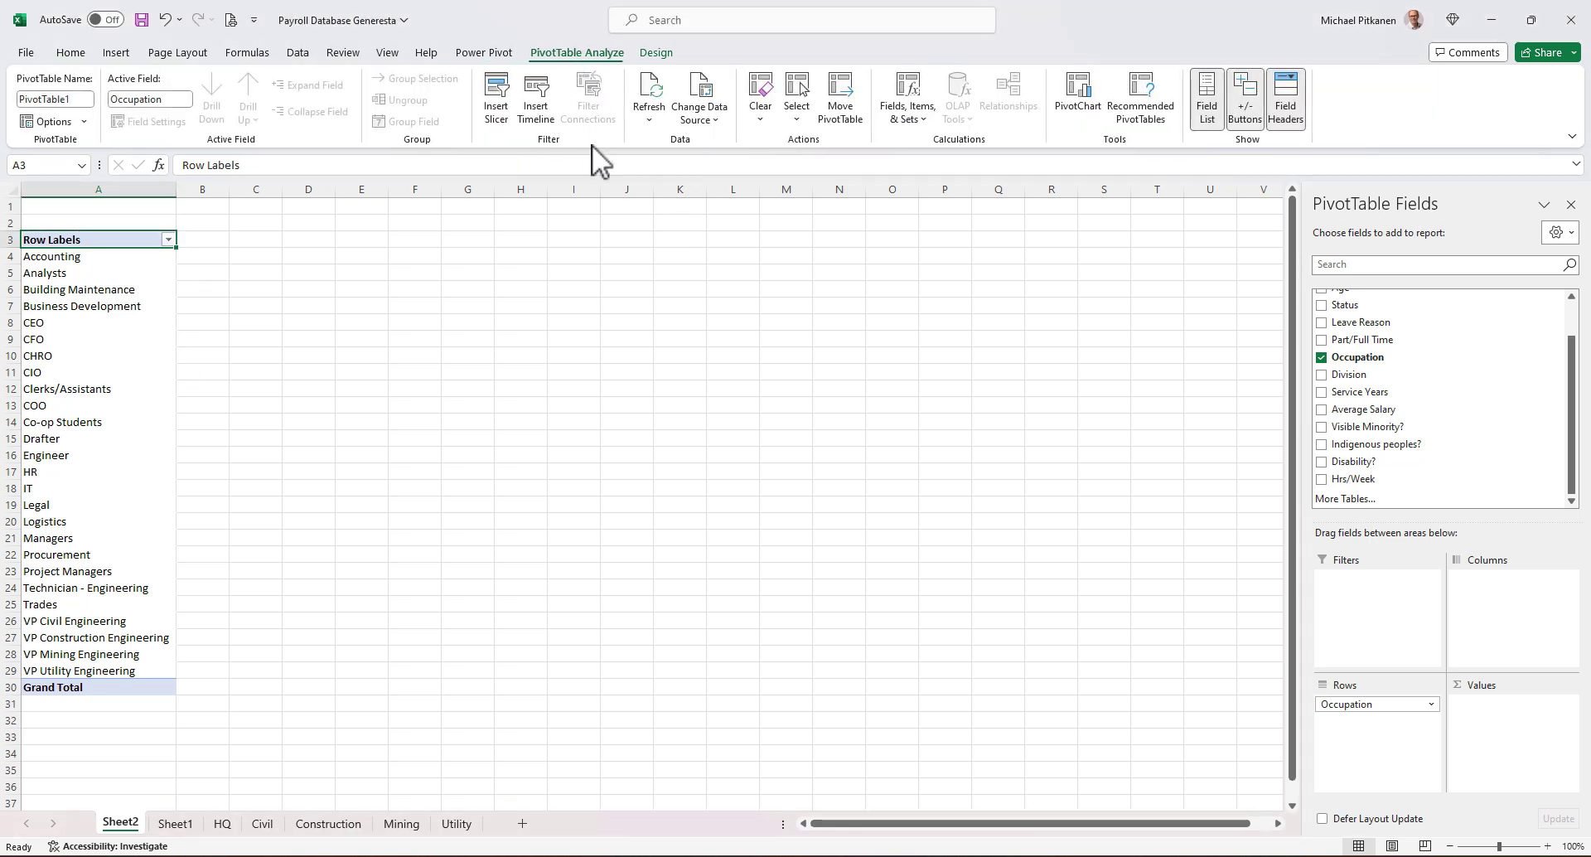
{"action": "left_click", "coordinate": [698, 91]}
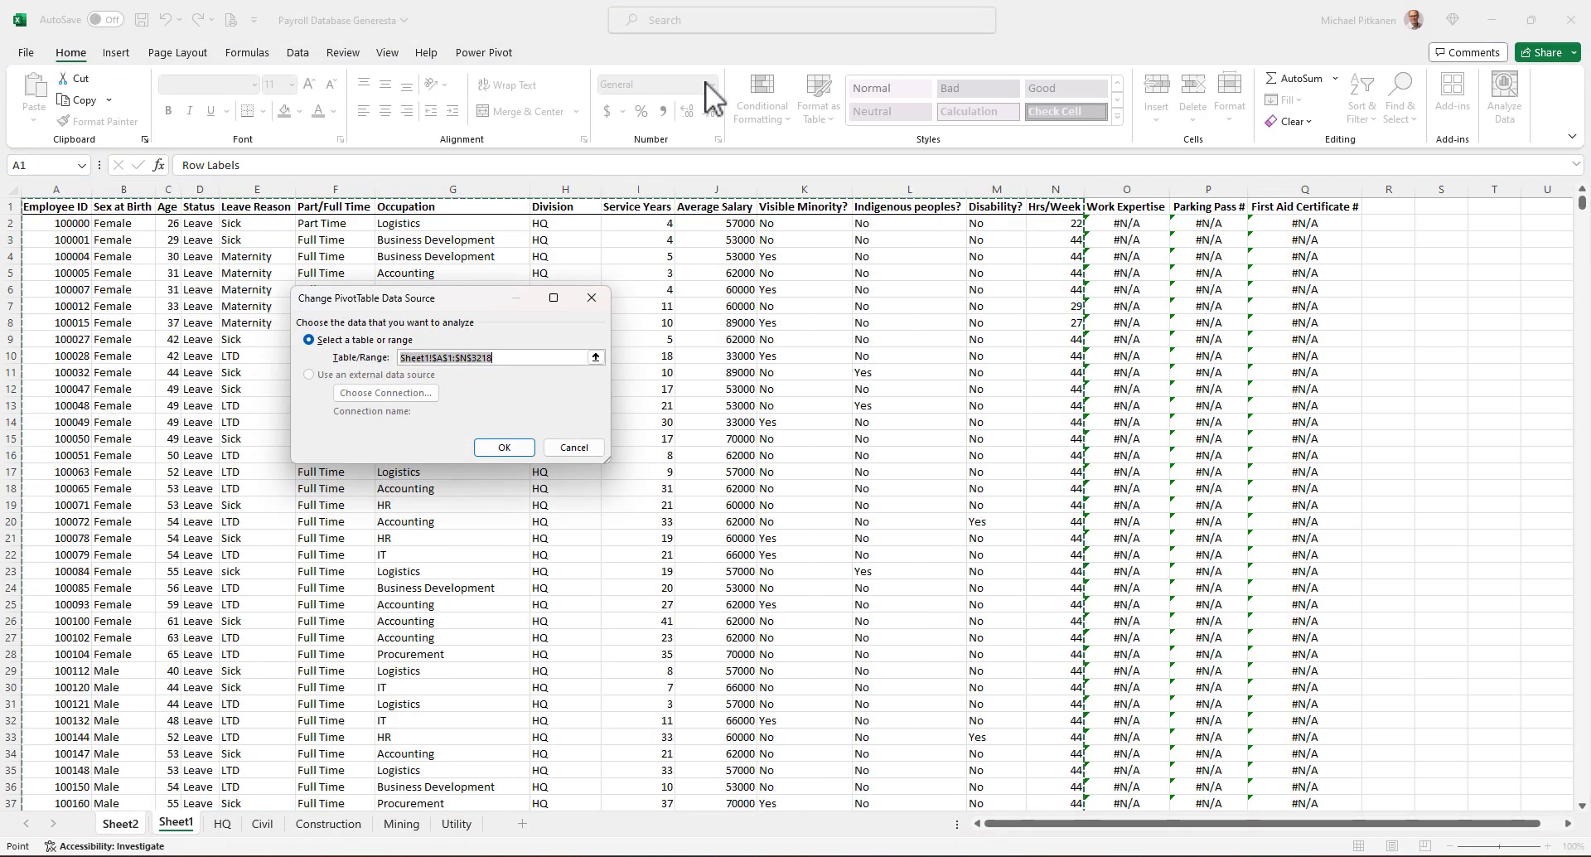
{"action": "left_click", "coordinate": [467, 357]}
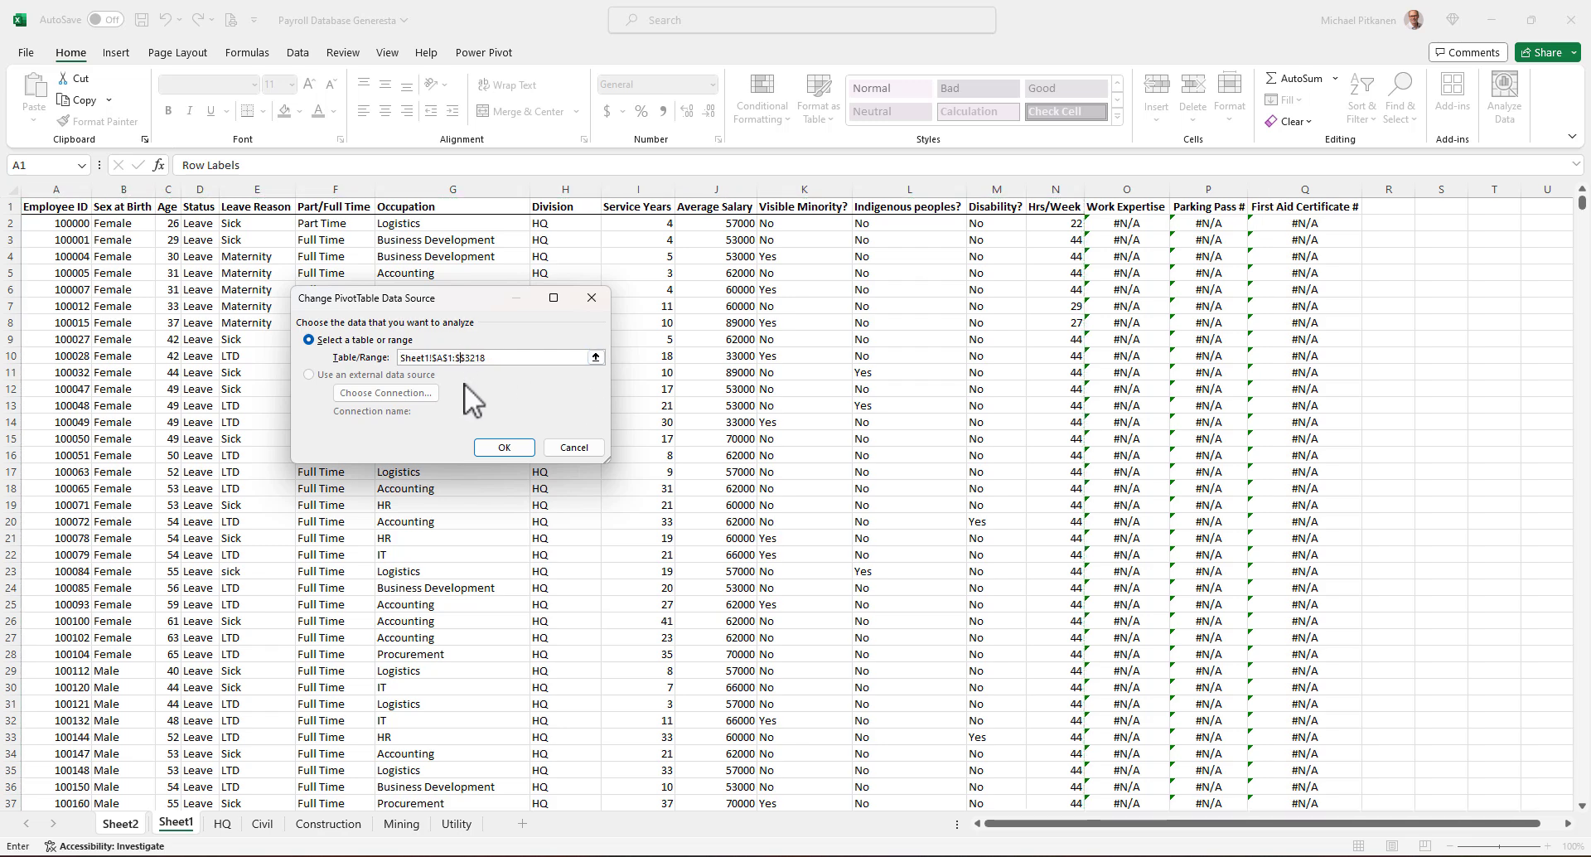
{"action": "key", "text": "BackSpace"}
{"action": "type", "text": "q"}
{"action": "left_click", "coordinate": [509, 446]}
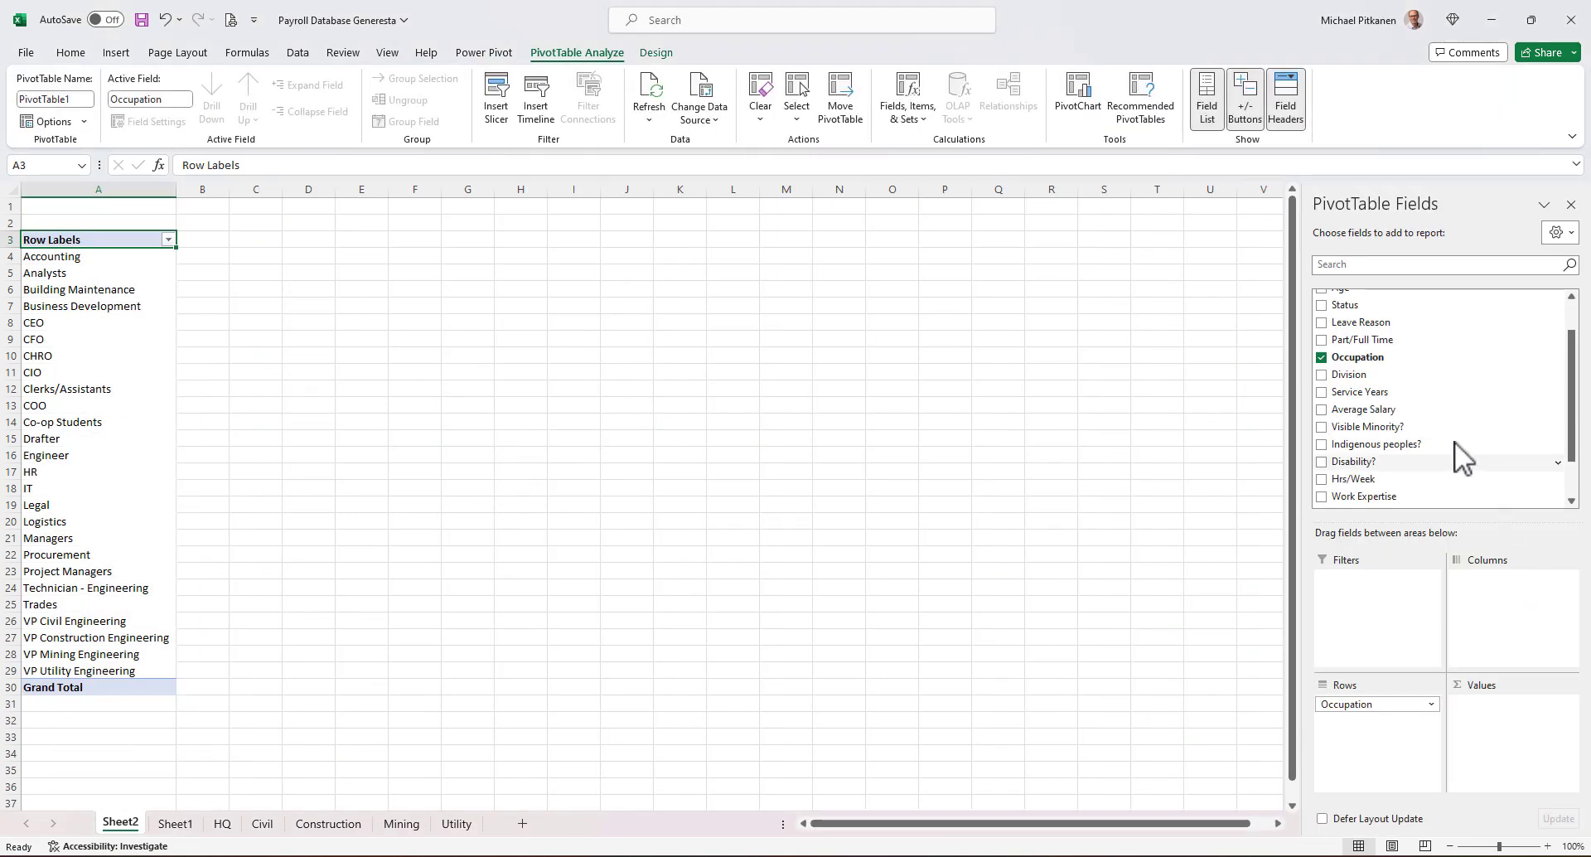
Put Work Expertise in Columns and Employee ID in Values, summarized as Count
{"action": "scroll", "coordinate": [1452, 436], "scroll_direction": "down", "scroll_amount": 1}
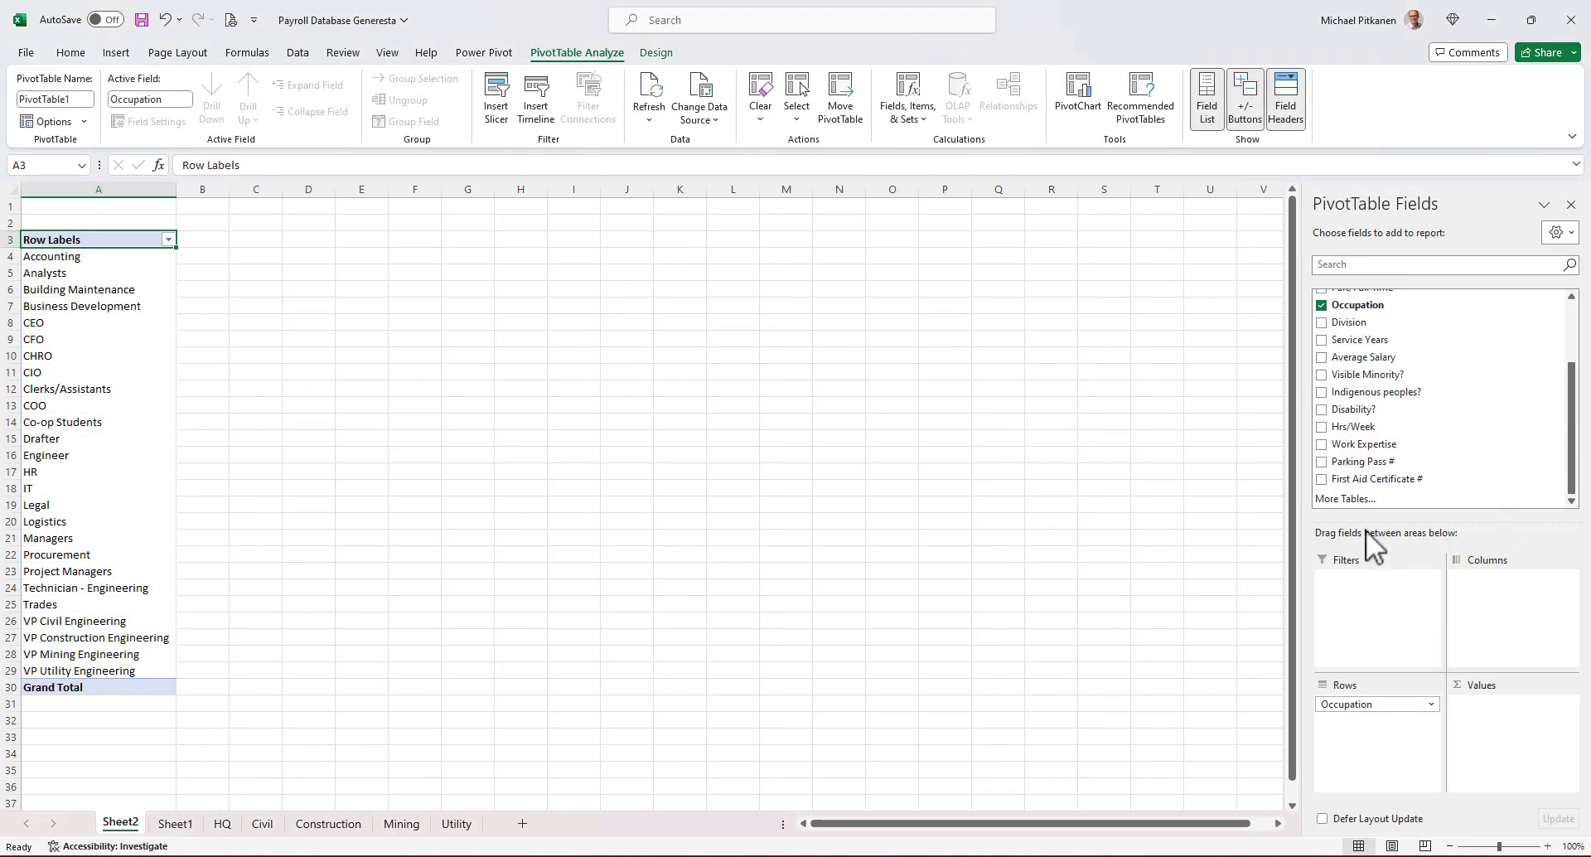
{"action": "left_click_drag", "start_coordinate": [1374, 446], "coordinate": [1520, 609]}
{"action": "scroll", "coordinate": [1442, 394], "scroll_direction": "up", "scroll_amount": 2}
{"action": "left_click_drag", "start_coordinate": [1355, 313], "coordinate": [1504, 737]}
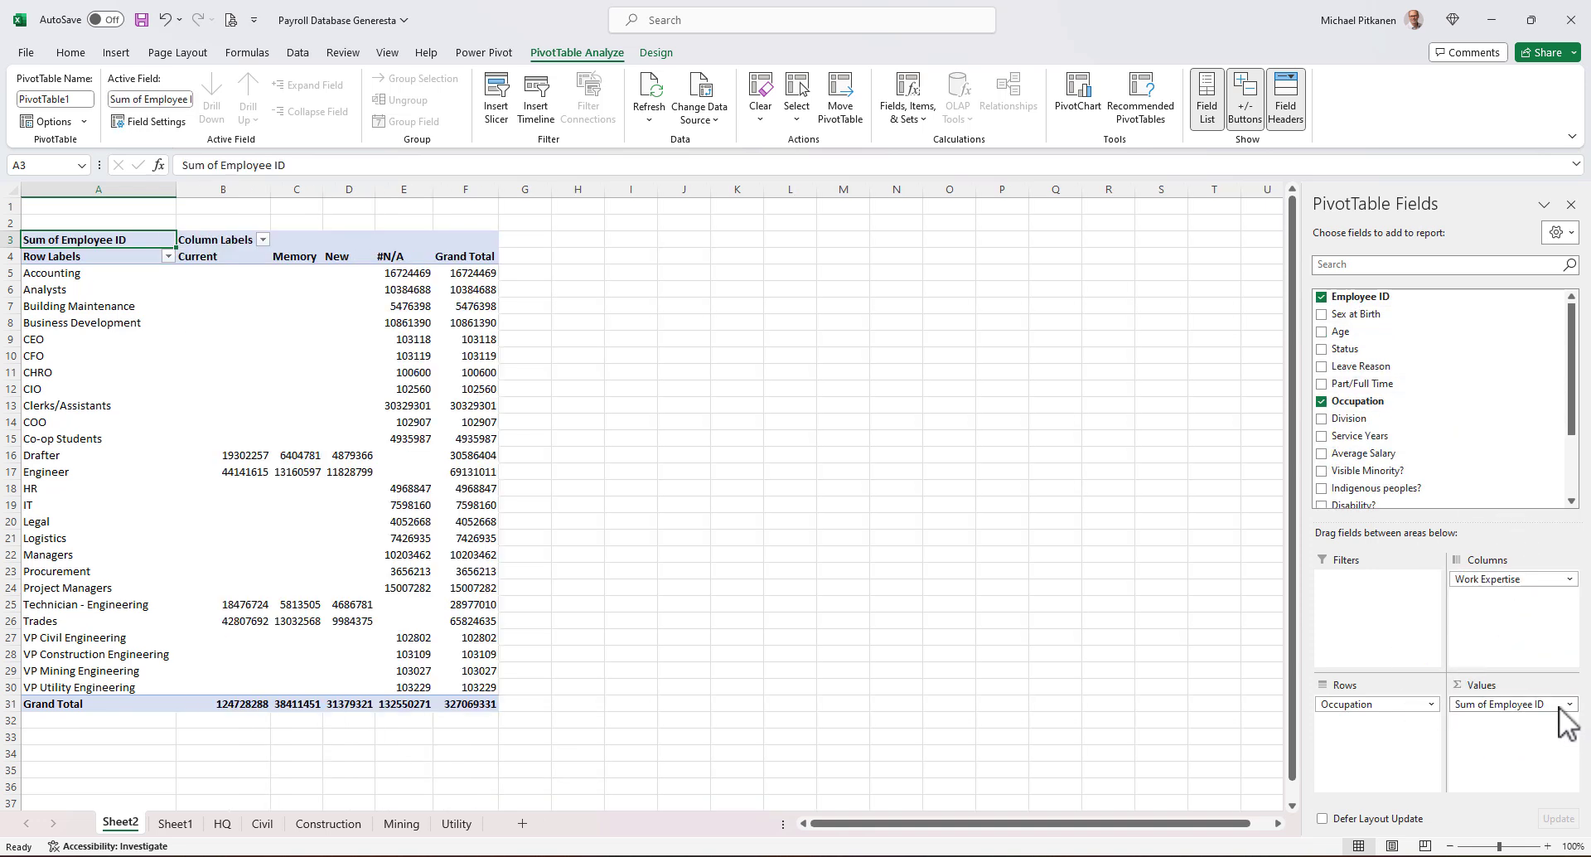
{"action": "left_click", "coordinate": [1568, 704]}
{"action": "left_click", "coordinate": [1533, 689]}
{"action": "left_click", "coordinate": [325, 403]}
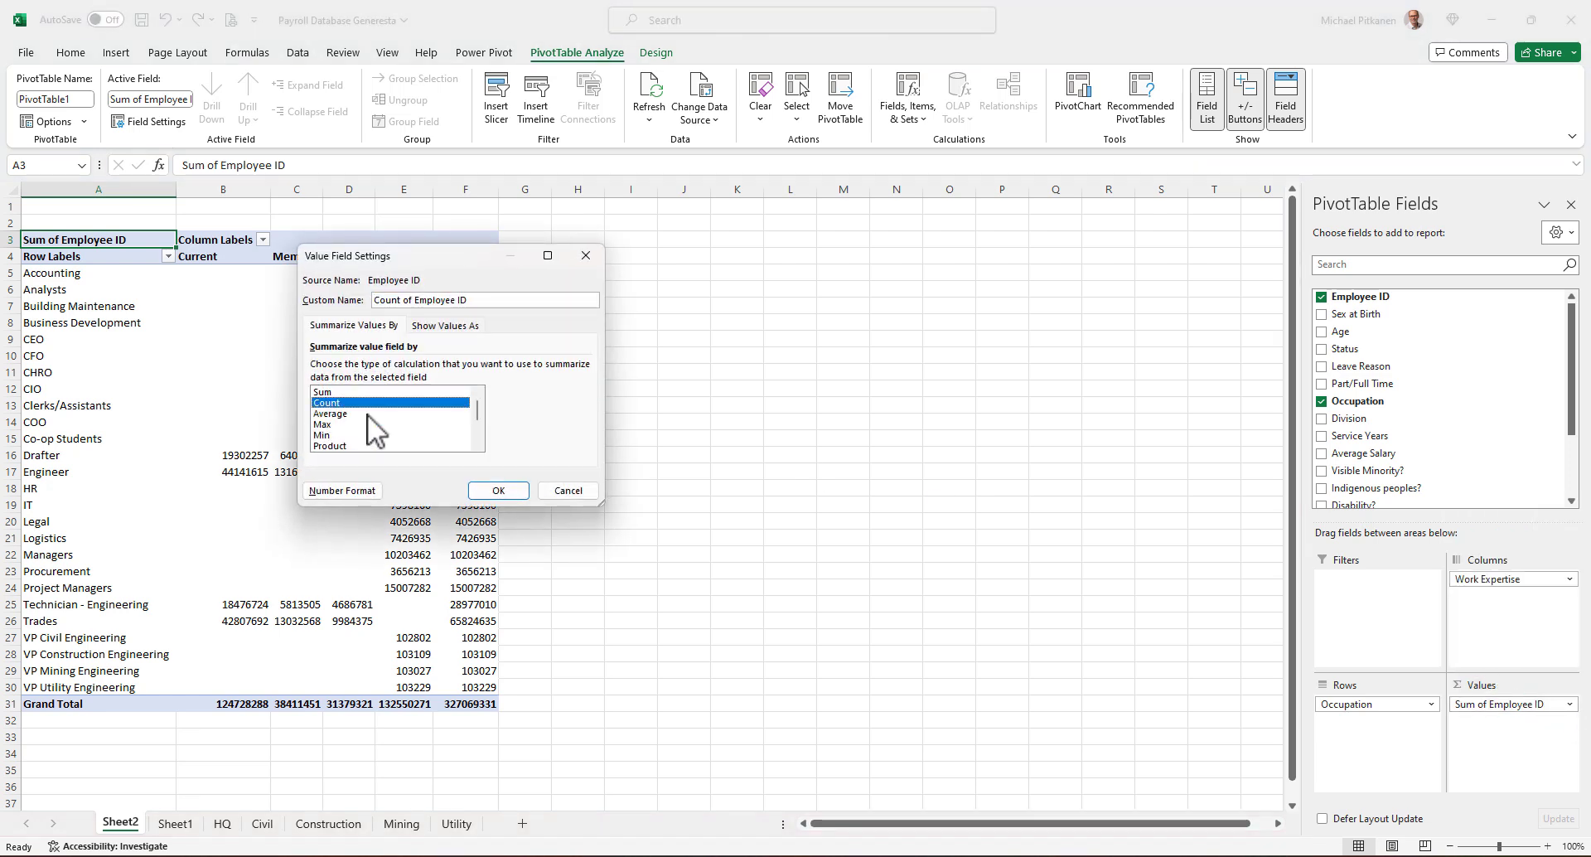
{"action": "left_click", "coordinate": [500, 490]}
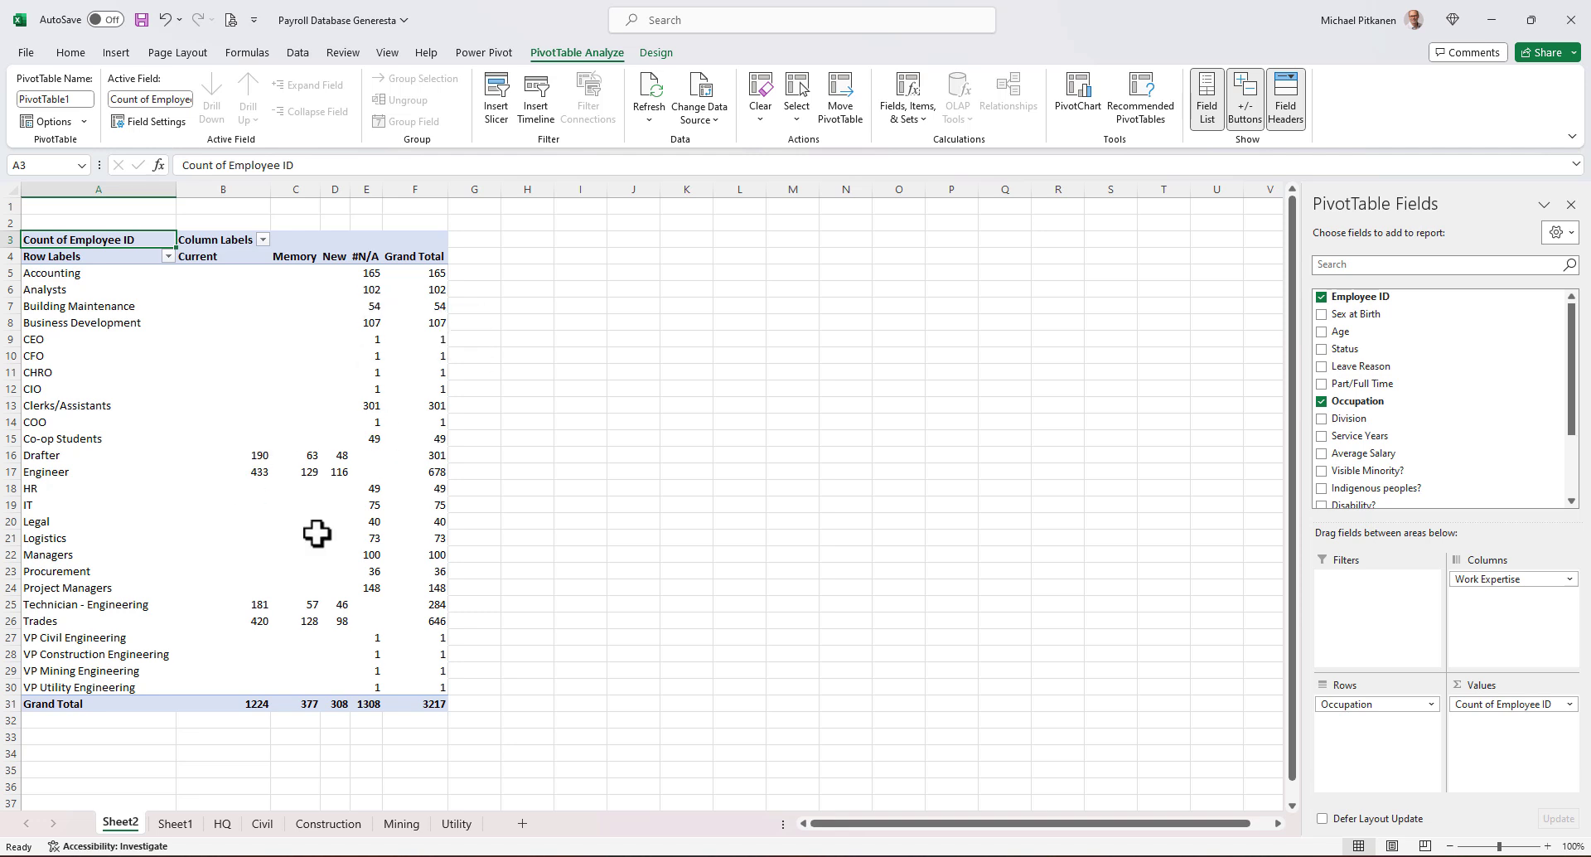
Uncheck #N/A in the Work Expertise column filter and select the four remaining occupations
{"action": "mouse_move", "coordinate": [317, 533]}
{"action": "left_click", "coordinate": [263, 241]}
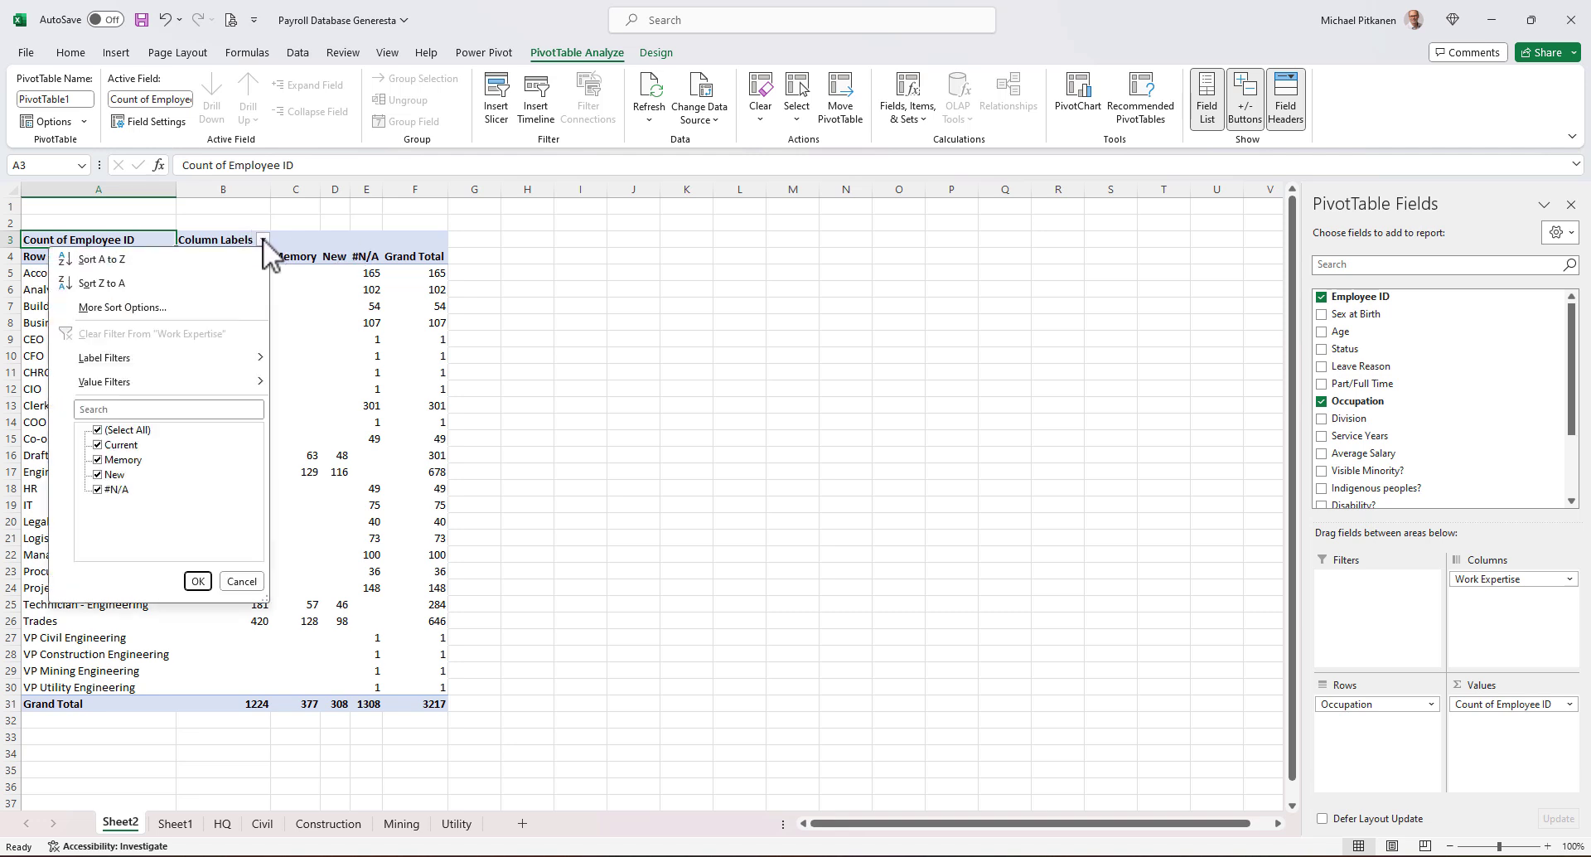
{"action": "left_click", "coordinate": [100, 492]}
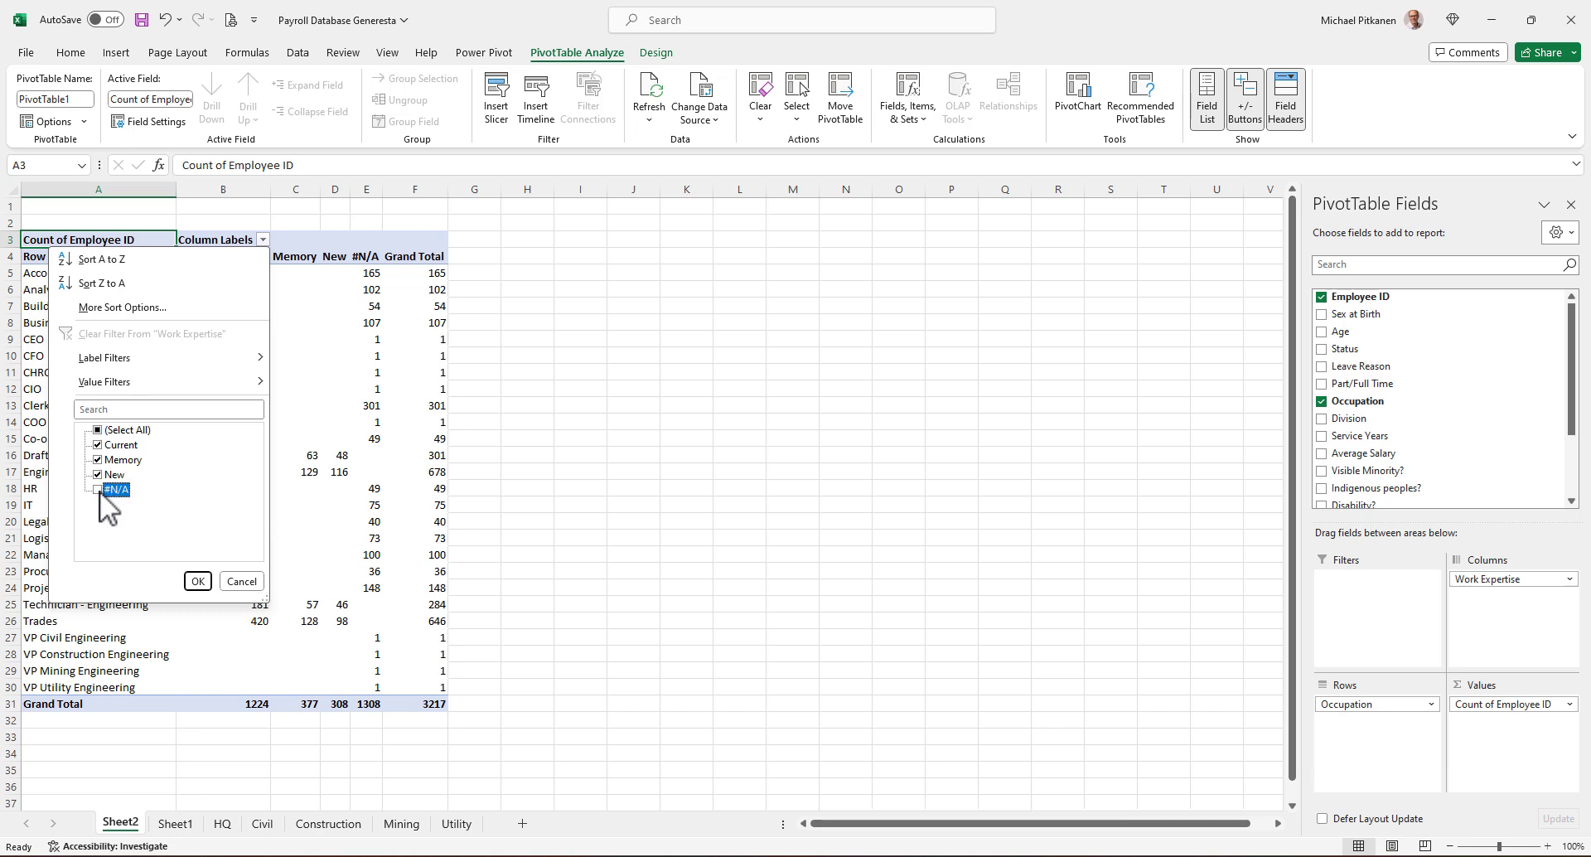
{"action": "left_click", "coordinate": [196, 582]}
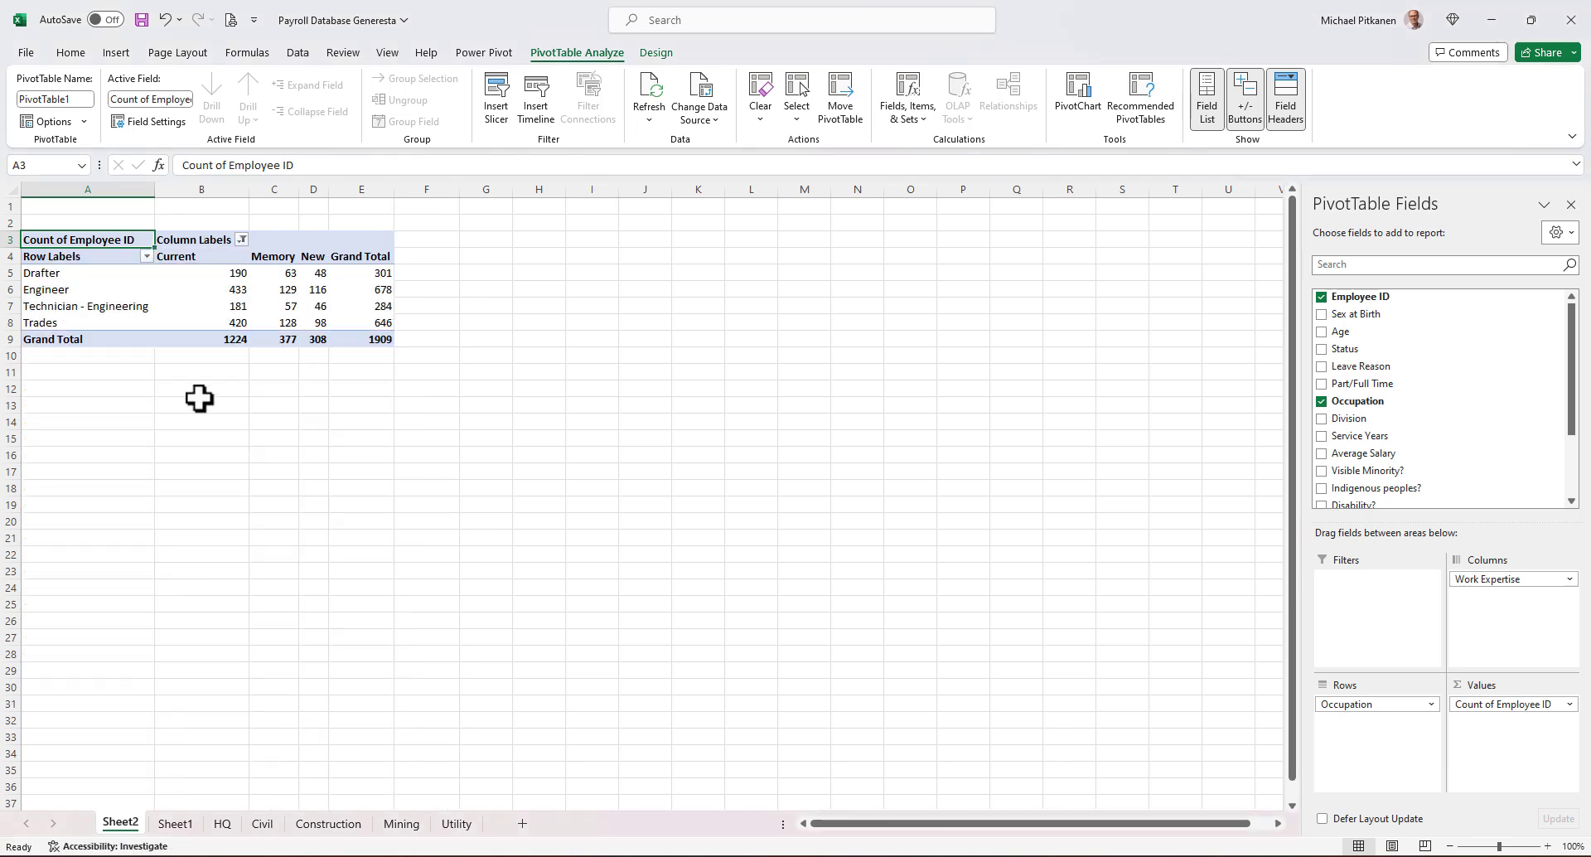
{"action": "left_click_drag", "start_coordinate": [114, 277], "coordinate": [128, 323]}
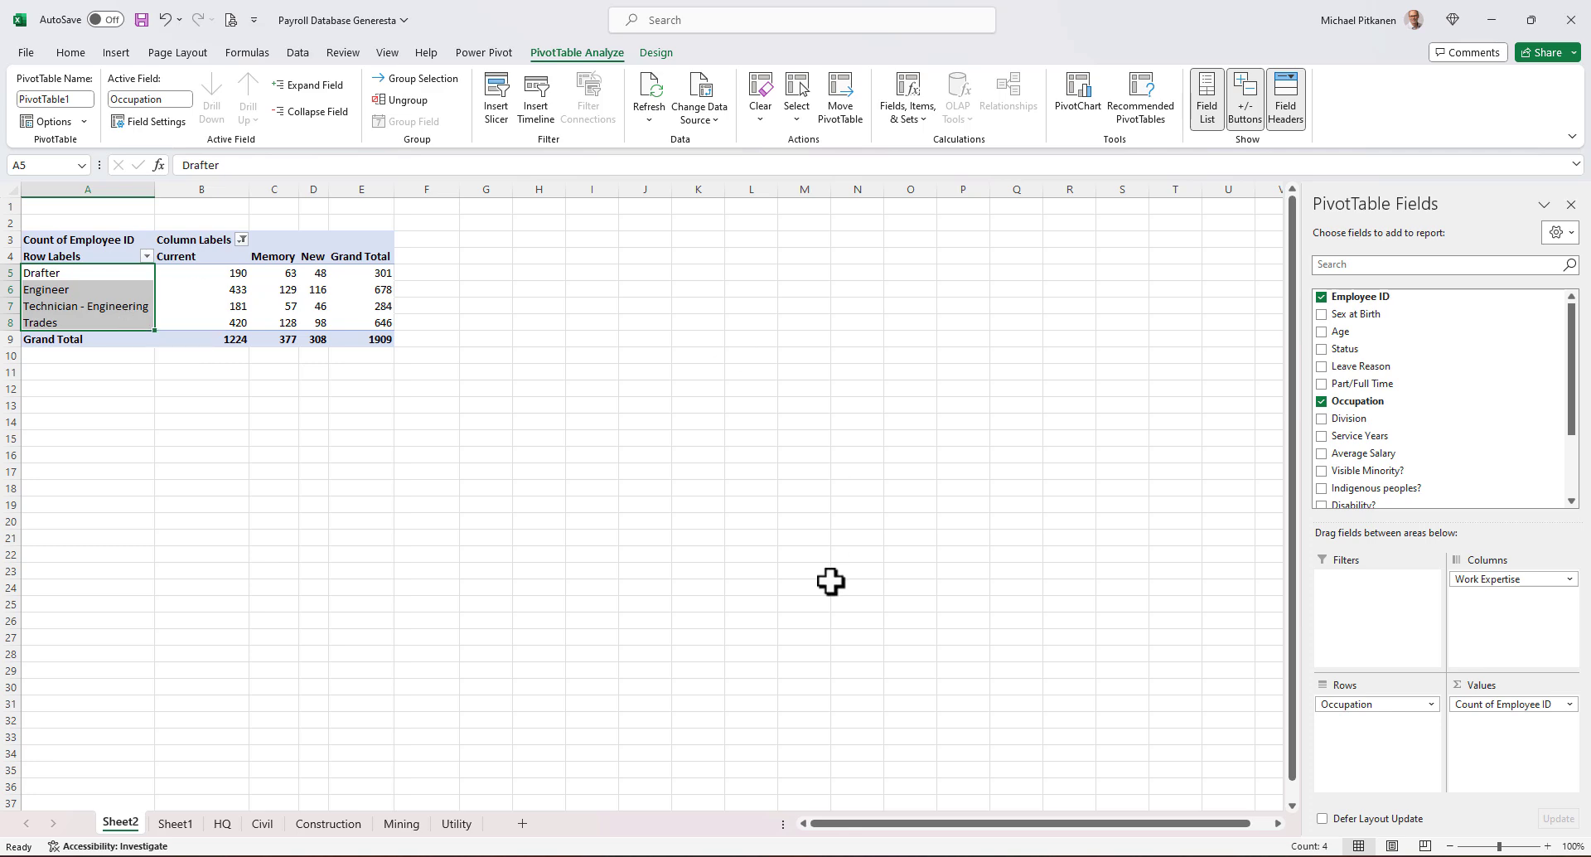
Read the Work Expertise definitions on slide 34, then return to the Payroll Database Generesta workbook
{"action": "left_click", "coordinate": [758, 839]}
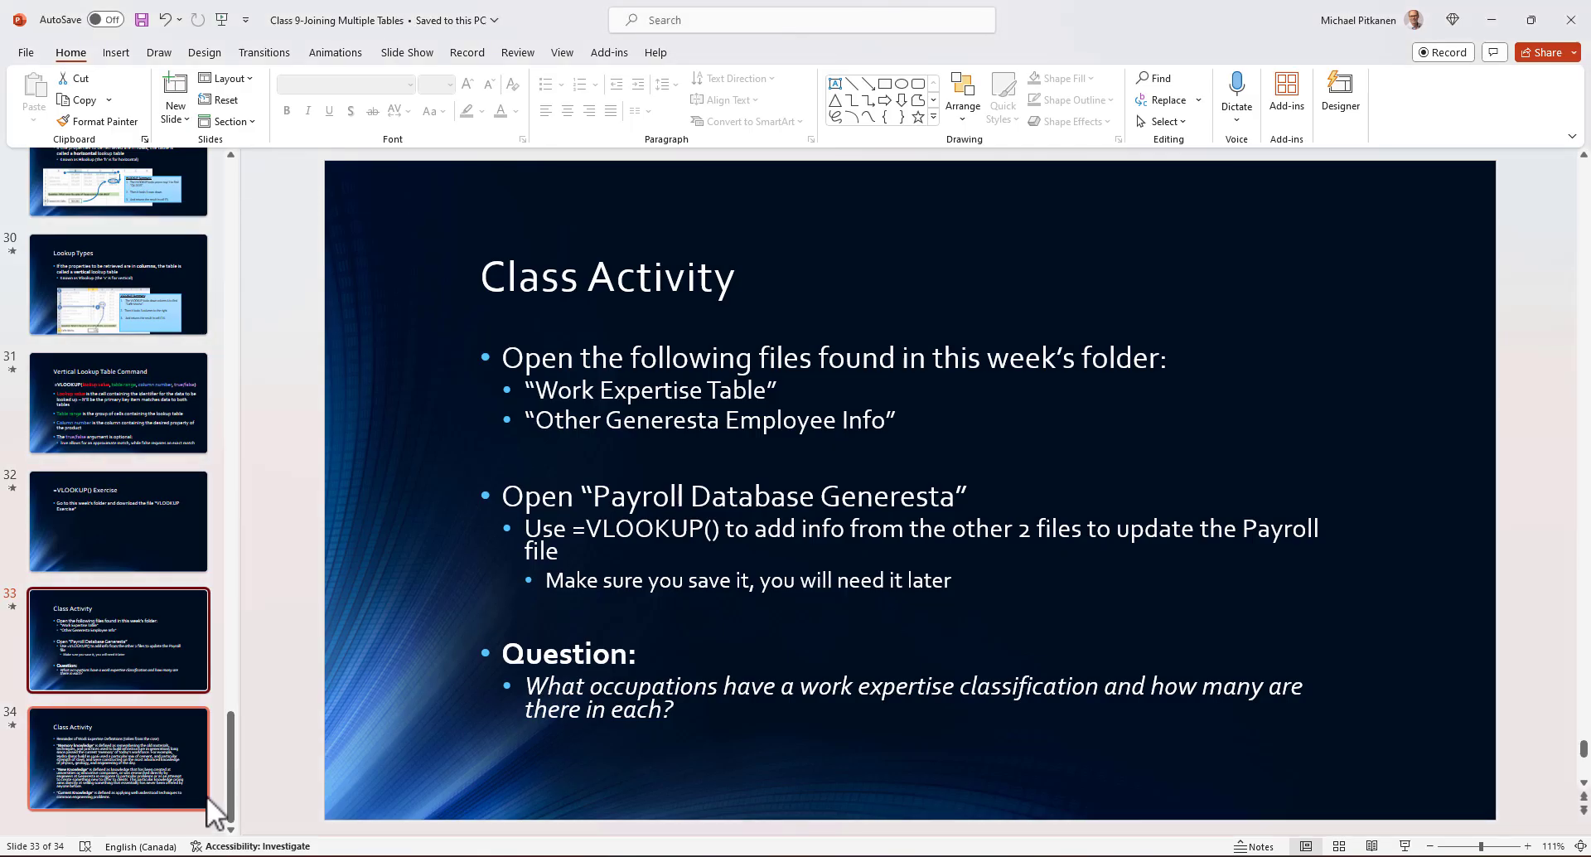
{"action": "left_click", "coordinate": [106, 764]}
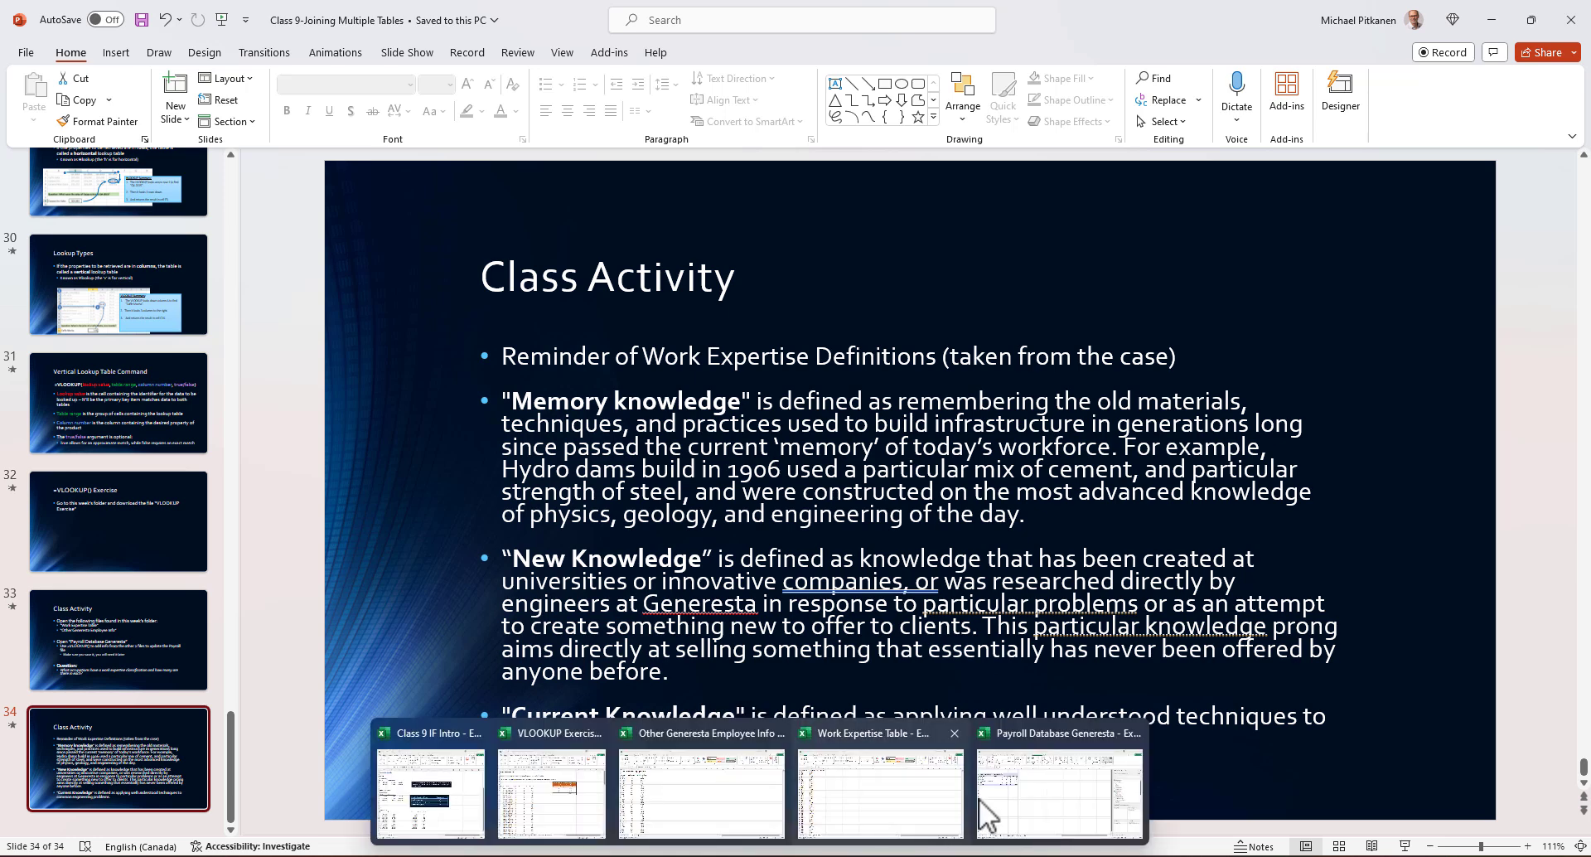
{"action": "left_click", "coordinate": [988, 795]}
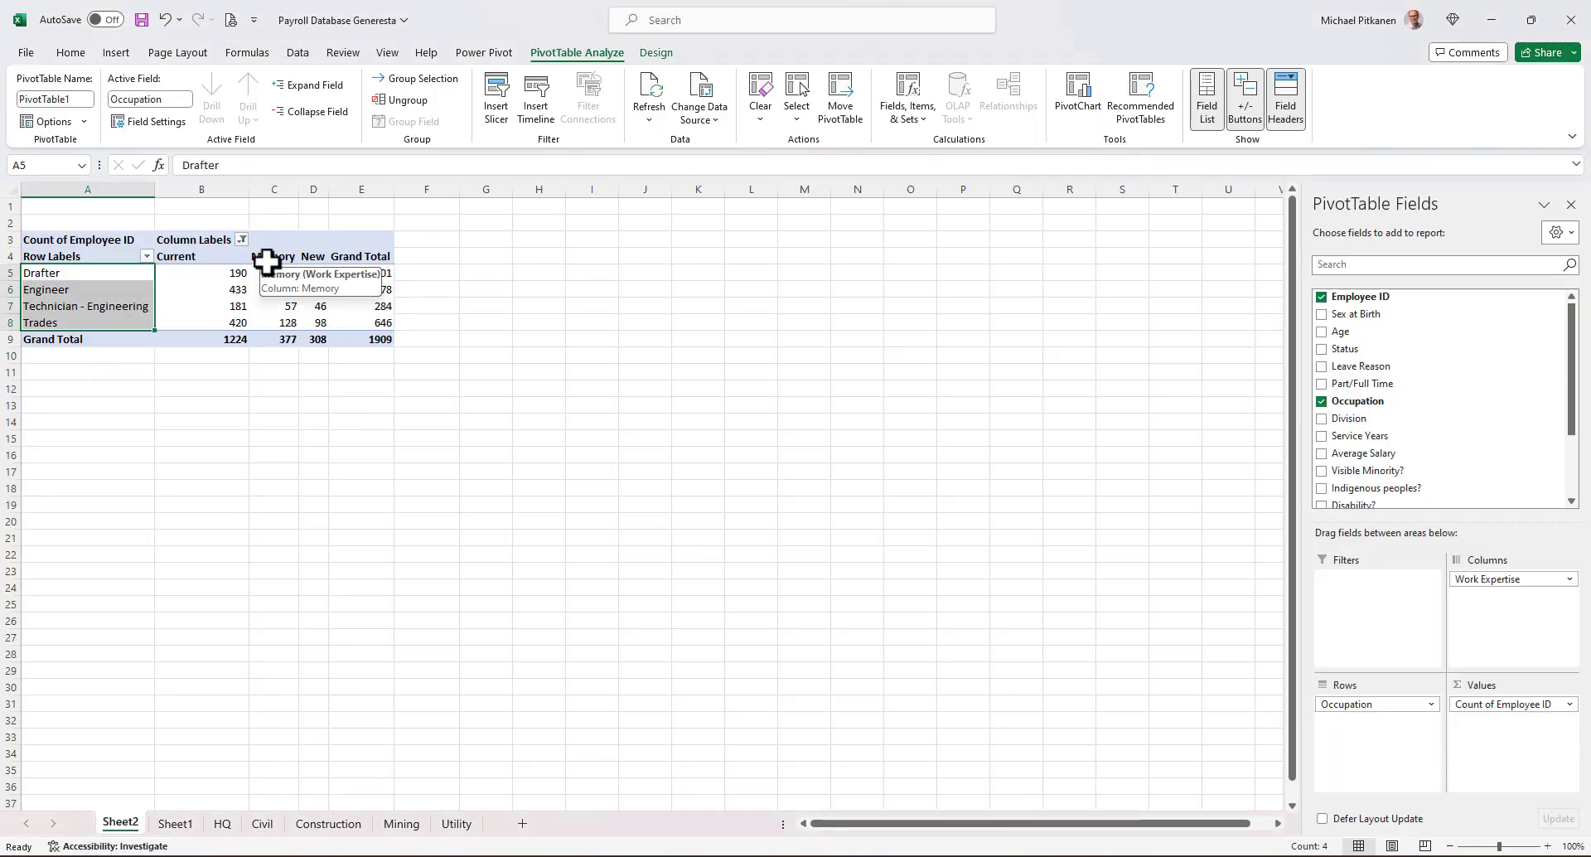
Re-check #N/A in the Work Expertise column filter and select the first four occupations with counts
{"action": "mouse_move", "coordinate": [207, 302]}
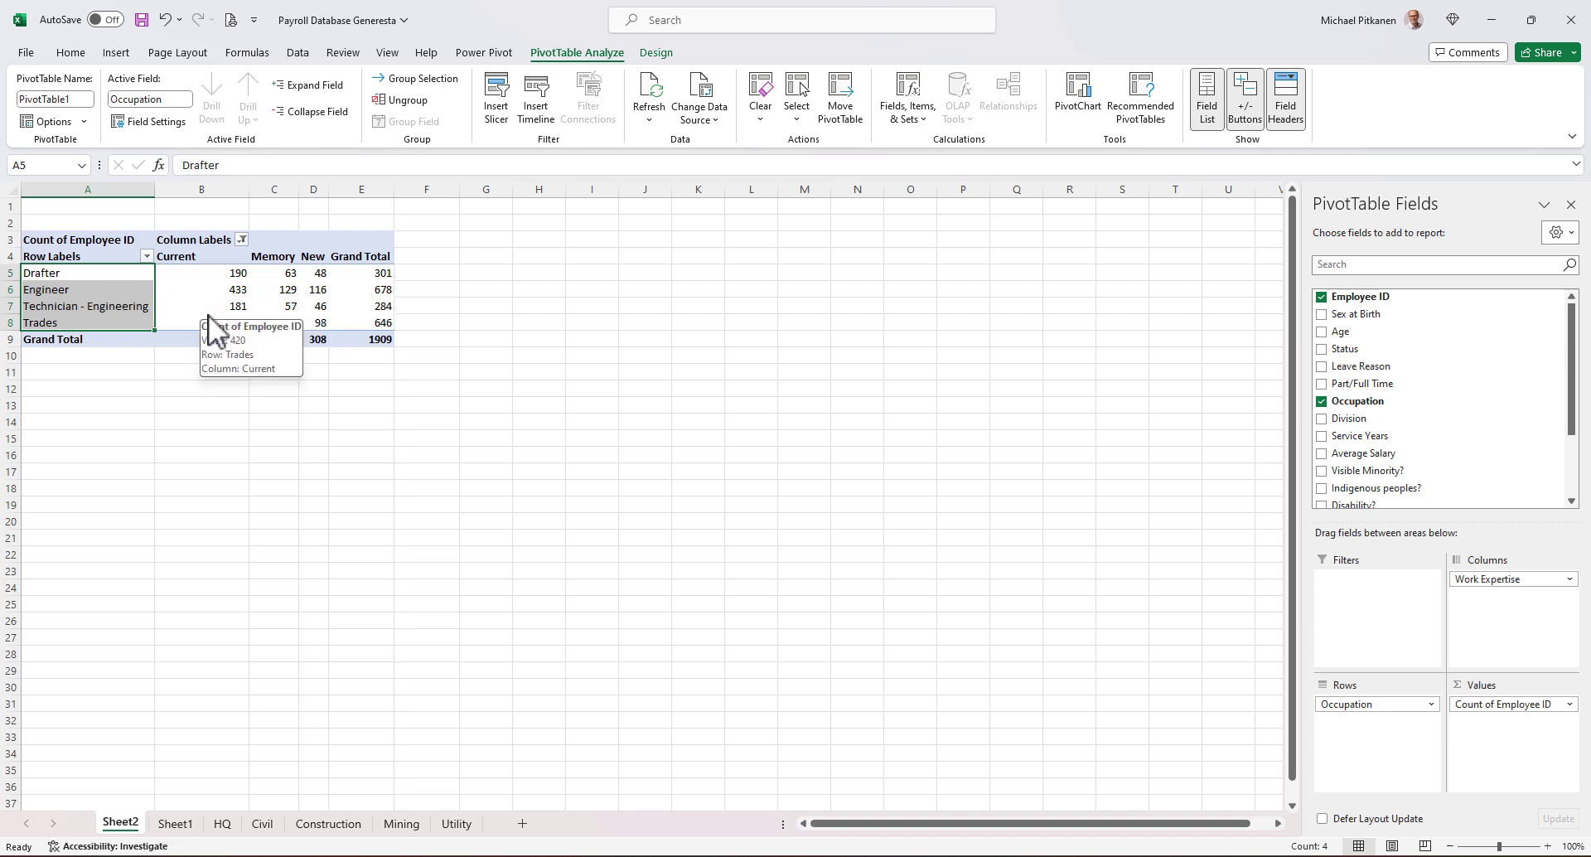
{"action": "left_click", "coordinate": [242, 239]}
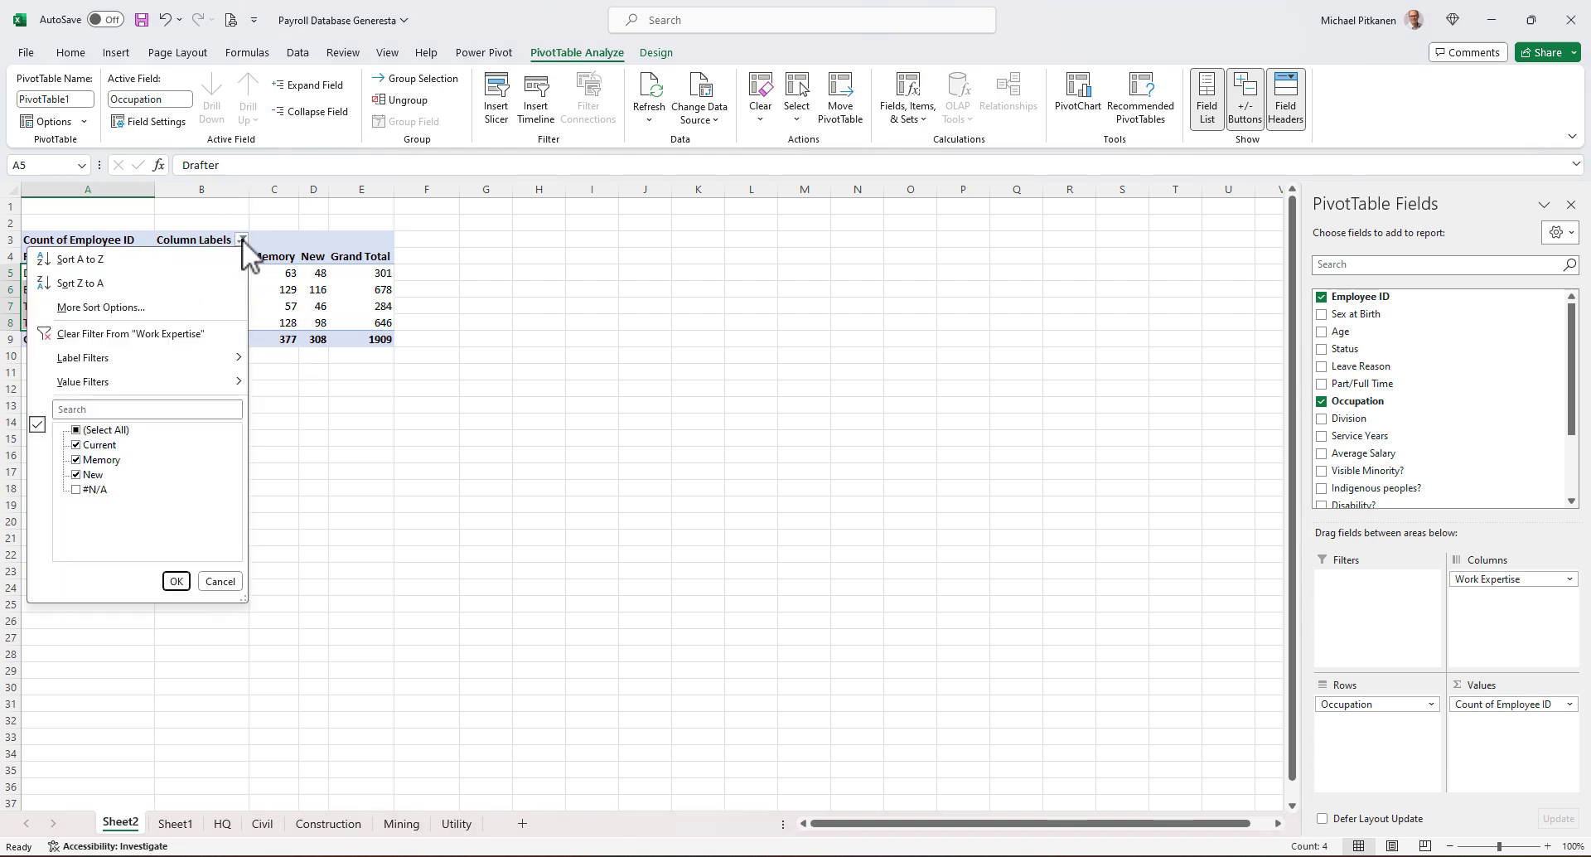
{"action": "left_click", "coordinate": [77, 489]}
{"action": "left_click", "coordinate": [174, 581]}
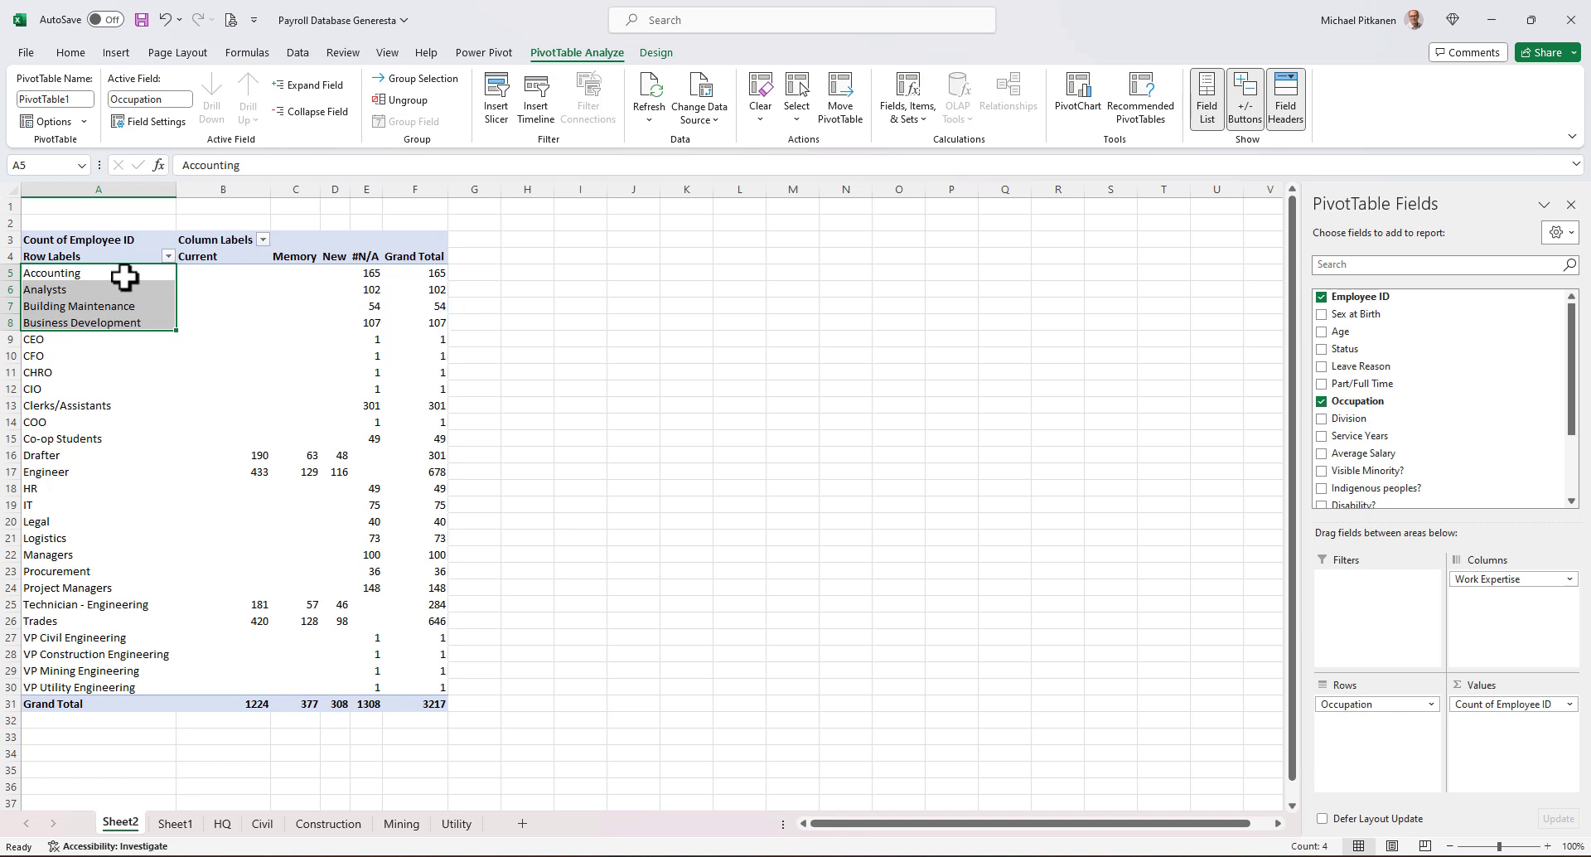
{"action": "left_click_drag", "start_coordinate": [114, 277], "coordinate": [348, 319]}
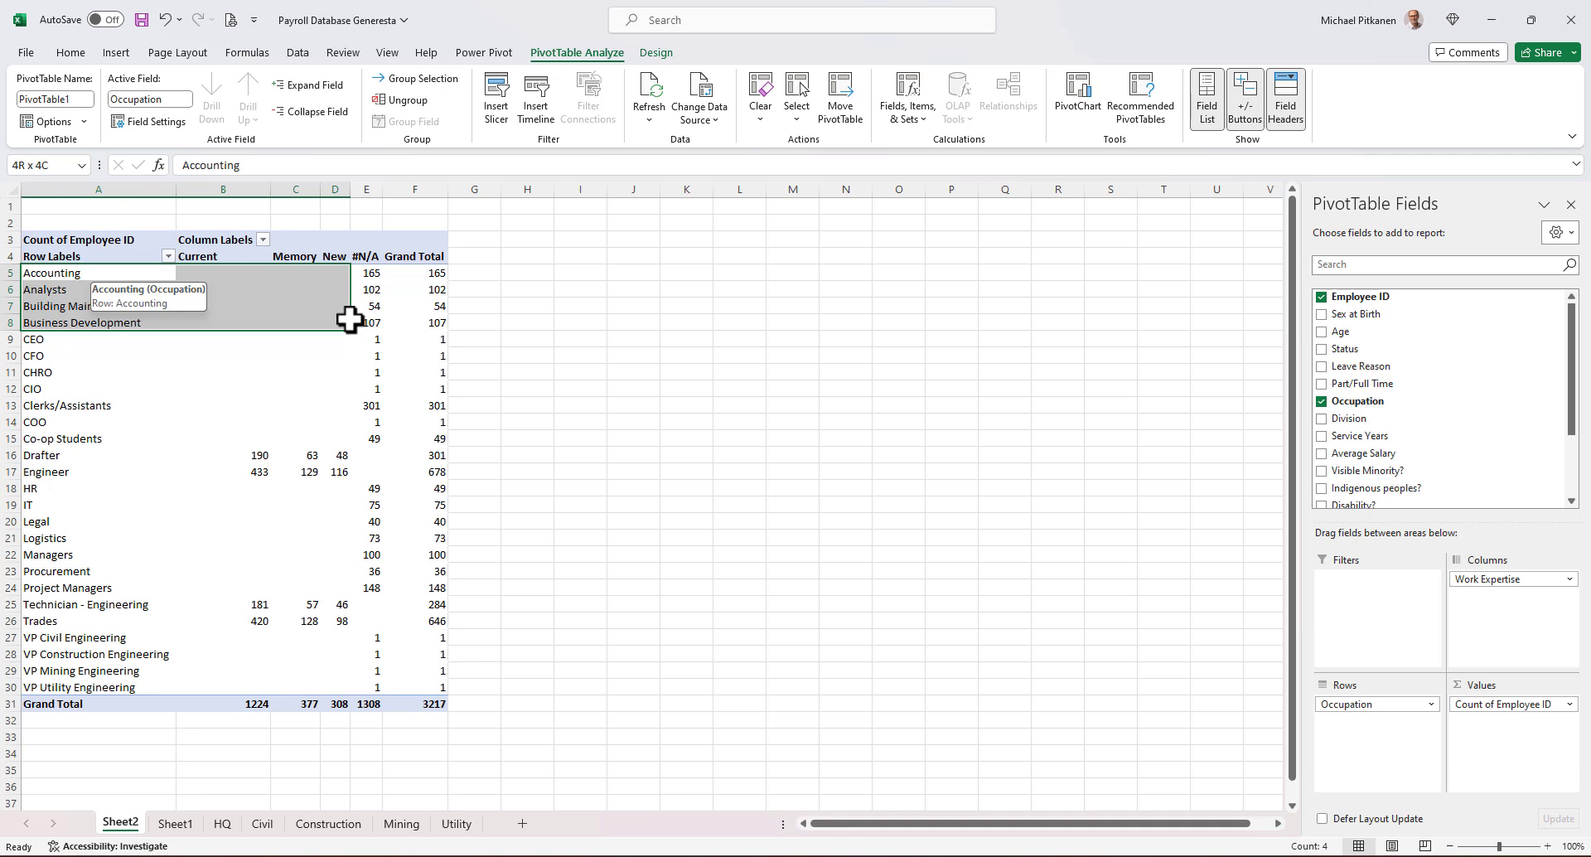
{"action": "mouse_move", "coordinate": [348, 320]}
{"action": "left_mouse_down"}
{"action": "mouse_move", "coordinate": [381, 300]}
{"action": "mouse_move", "coordinate": [377, 323]}
{"action": "left_mouse_up"}
Inspect the Work Expertise VLOOKUP formulas in Sheet1 column O, such as O7 and O12
{"action": "left_click", "coordinate": [171, 824]}
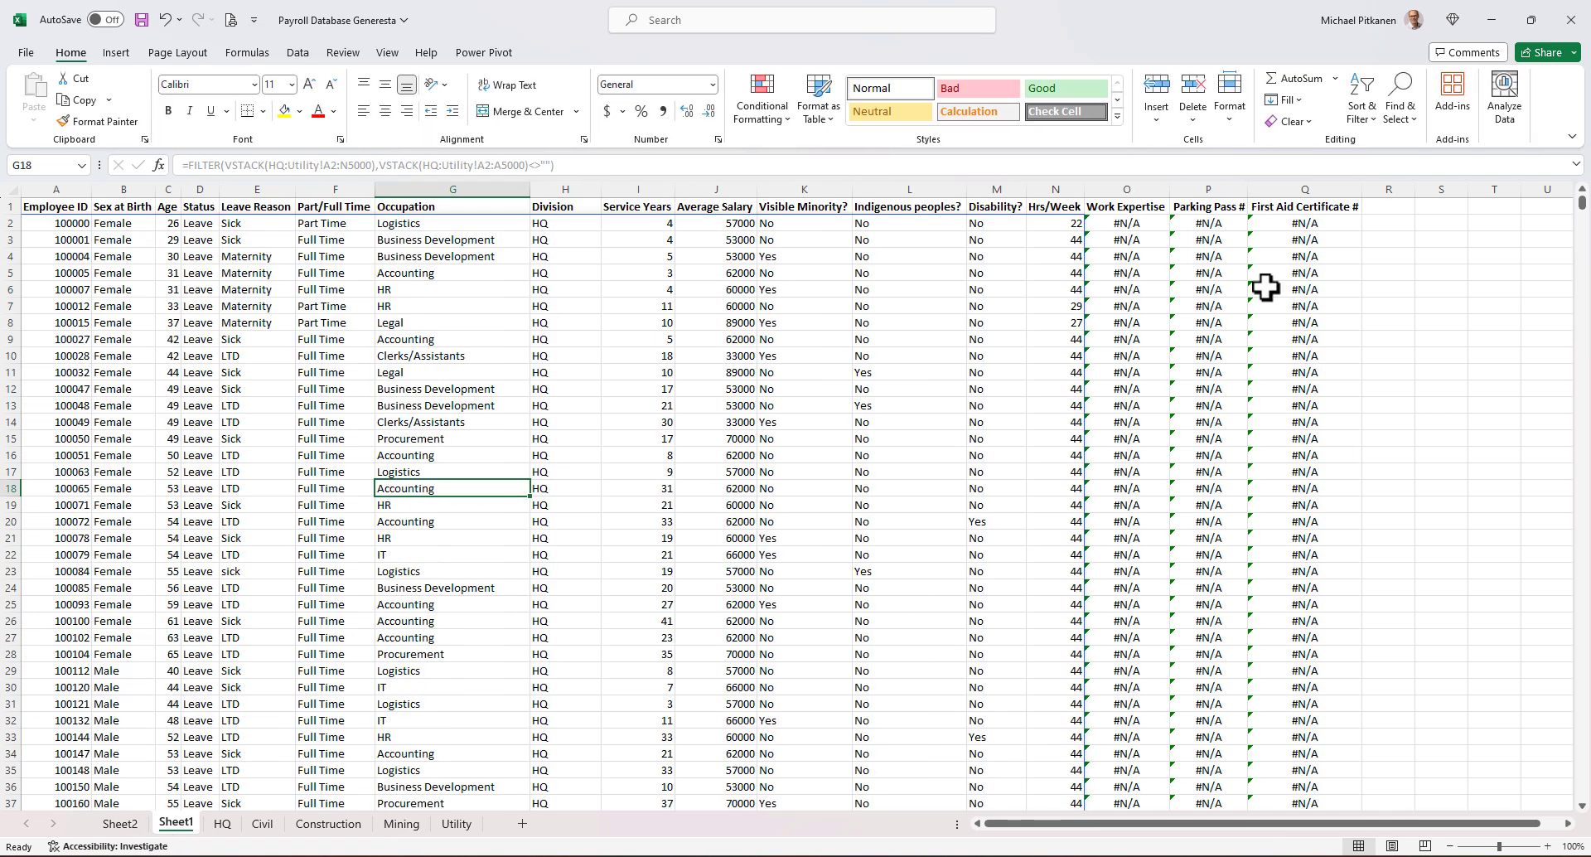
{"action": "left_click_drag", "start_coordinate": [1156, 228], "coordinate": [1136, 467]}
{"action": "left_click", "coordinate": [1145, 304]}
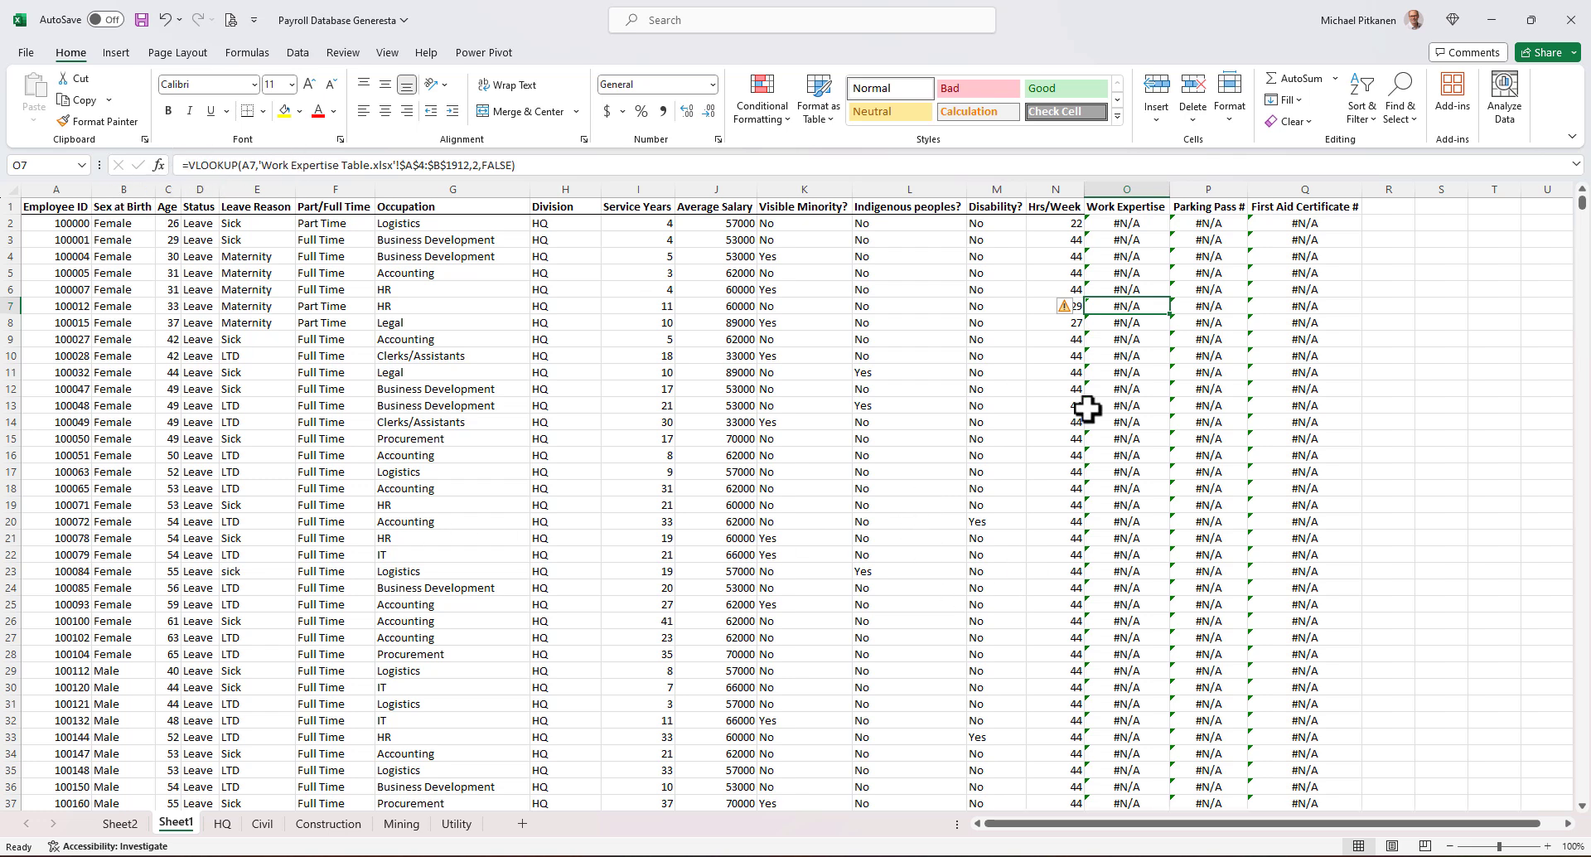
{"action": "left_click", "coordinate": [1134, 395]}
{"action": "scroll", "coordinate": [1134, 394], "scroll_direction": "down", "scroll_amount": 6}
{"action": "scroll", "coordinate": [1134, 395], "scroll_direction": "down", "scroll_amount": 6}
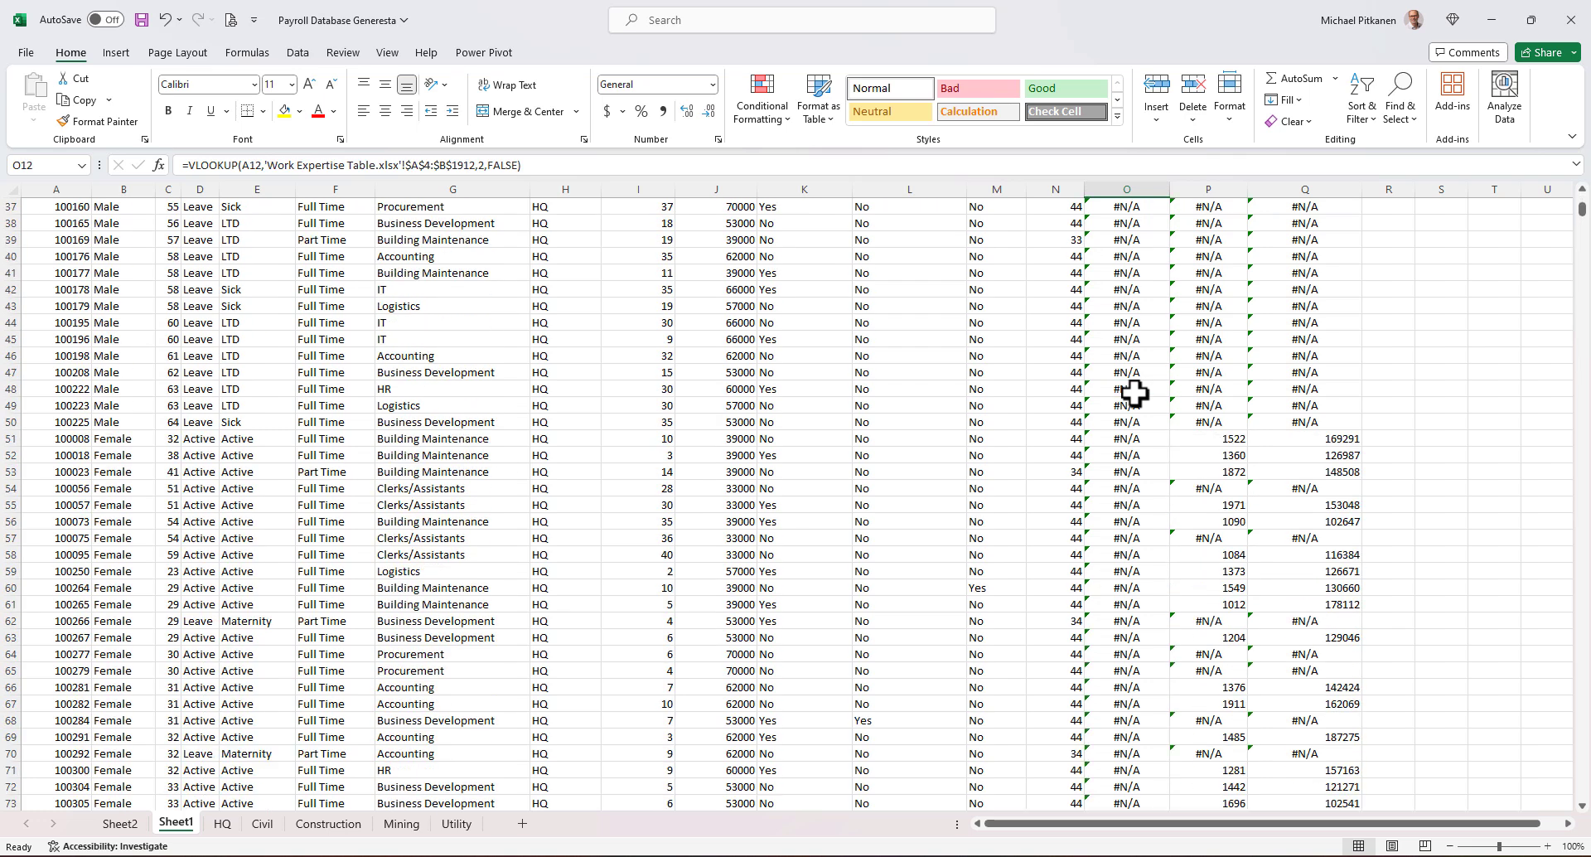
{"action": "scroll", "coordinate": [1134, 394], "scroll_direction": "up", "scroll_amount": 12}
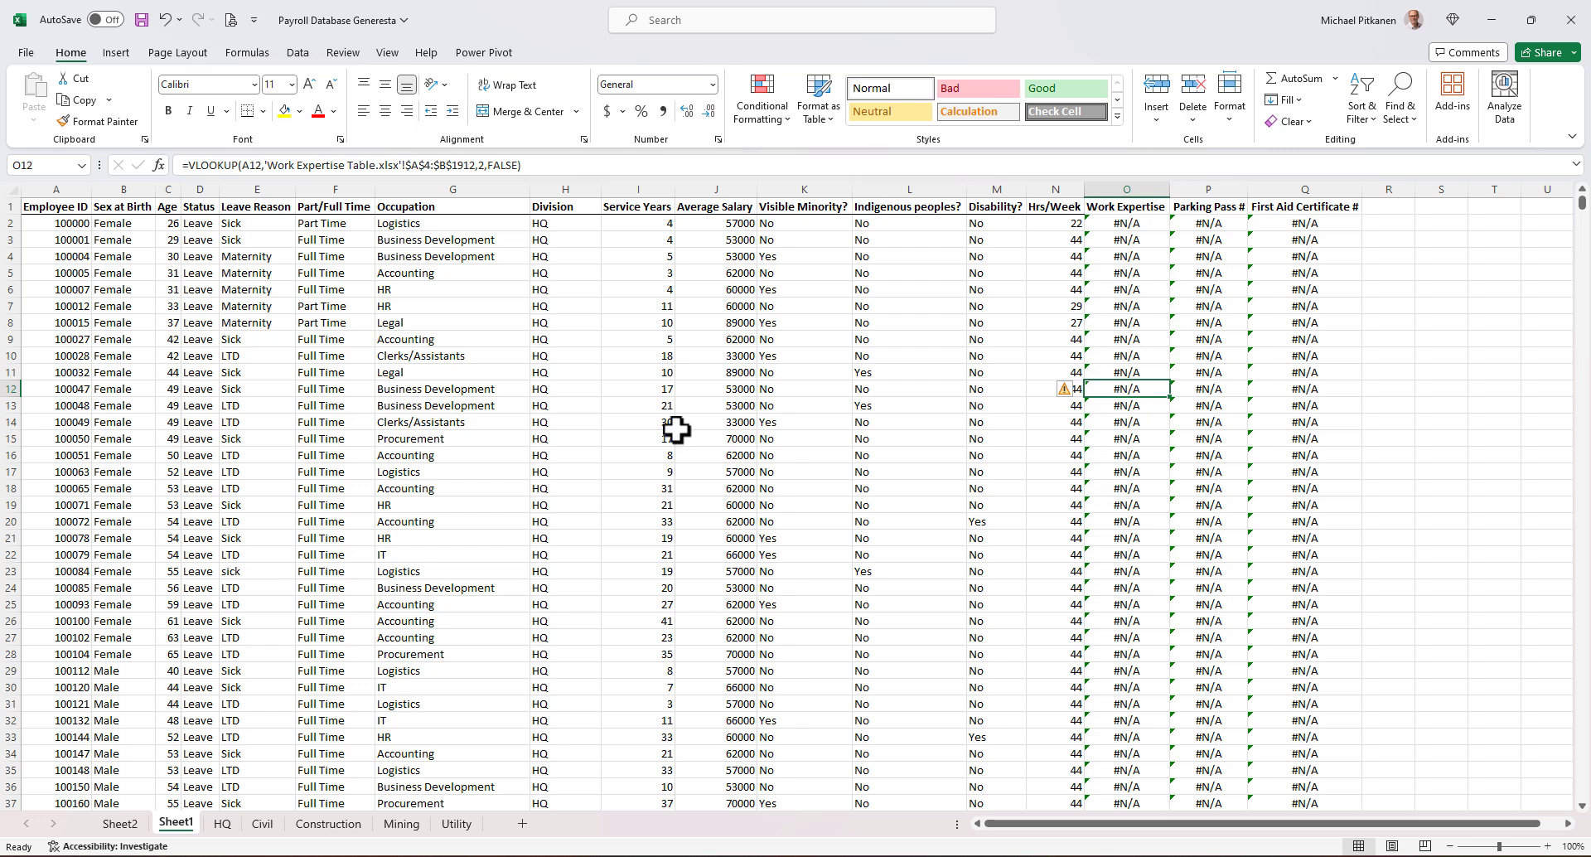
On Sheet2, uncheck #N/A in the PivotTable's Work Expertise column filter
{"action": "left_click", "coordinate": [119, 825]}
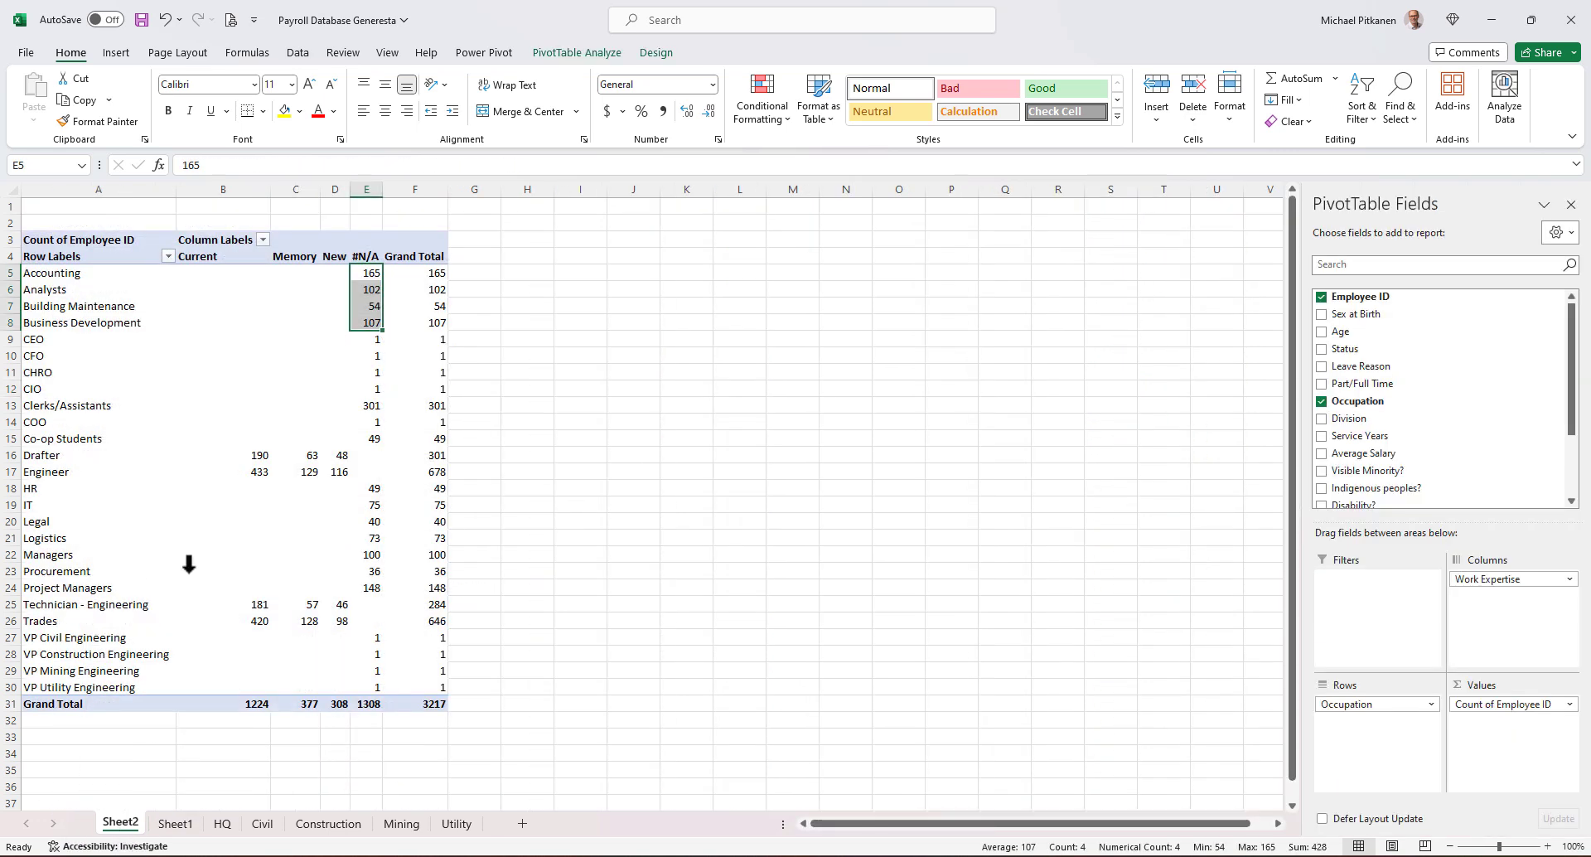
{"action": "left_click", "coordinate": [291, 309]}
{"action": "left_click", "coordinate": [263, 239]}
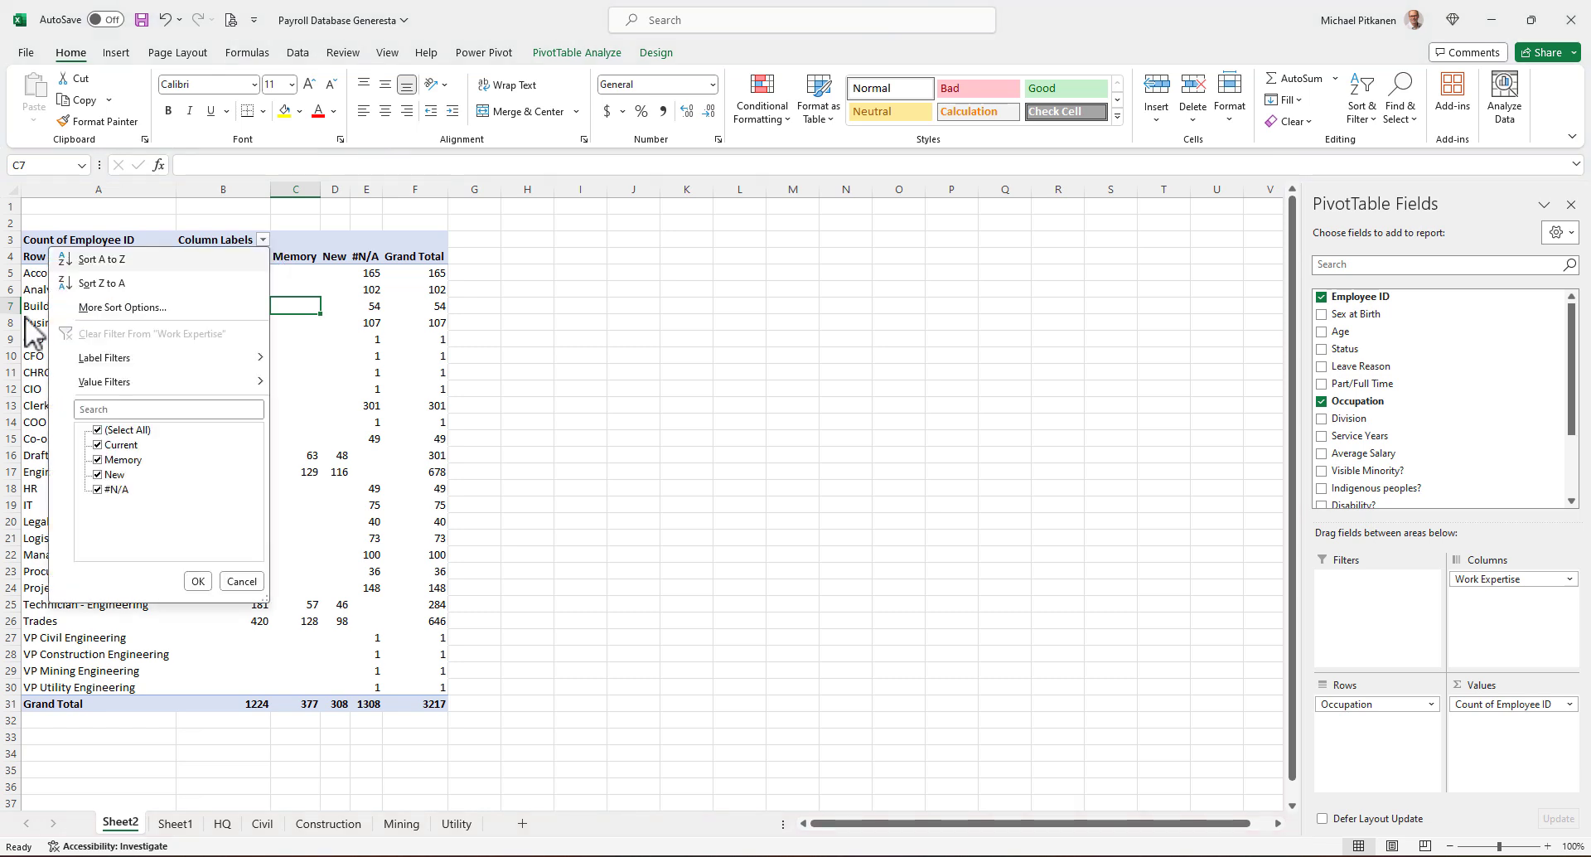
{"action": "left_click", "coordinate": [97, 489]}
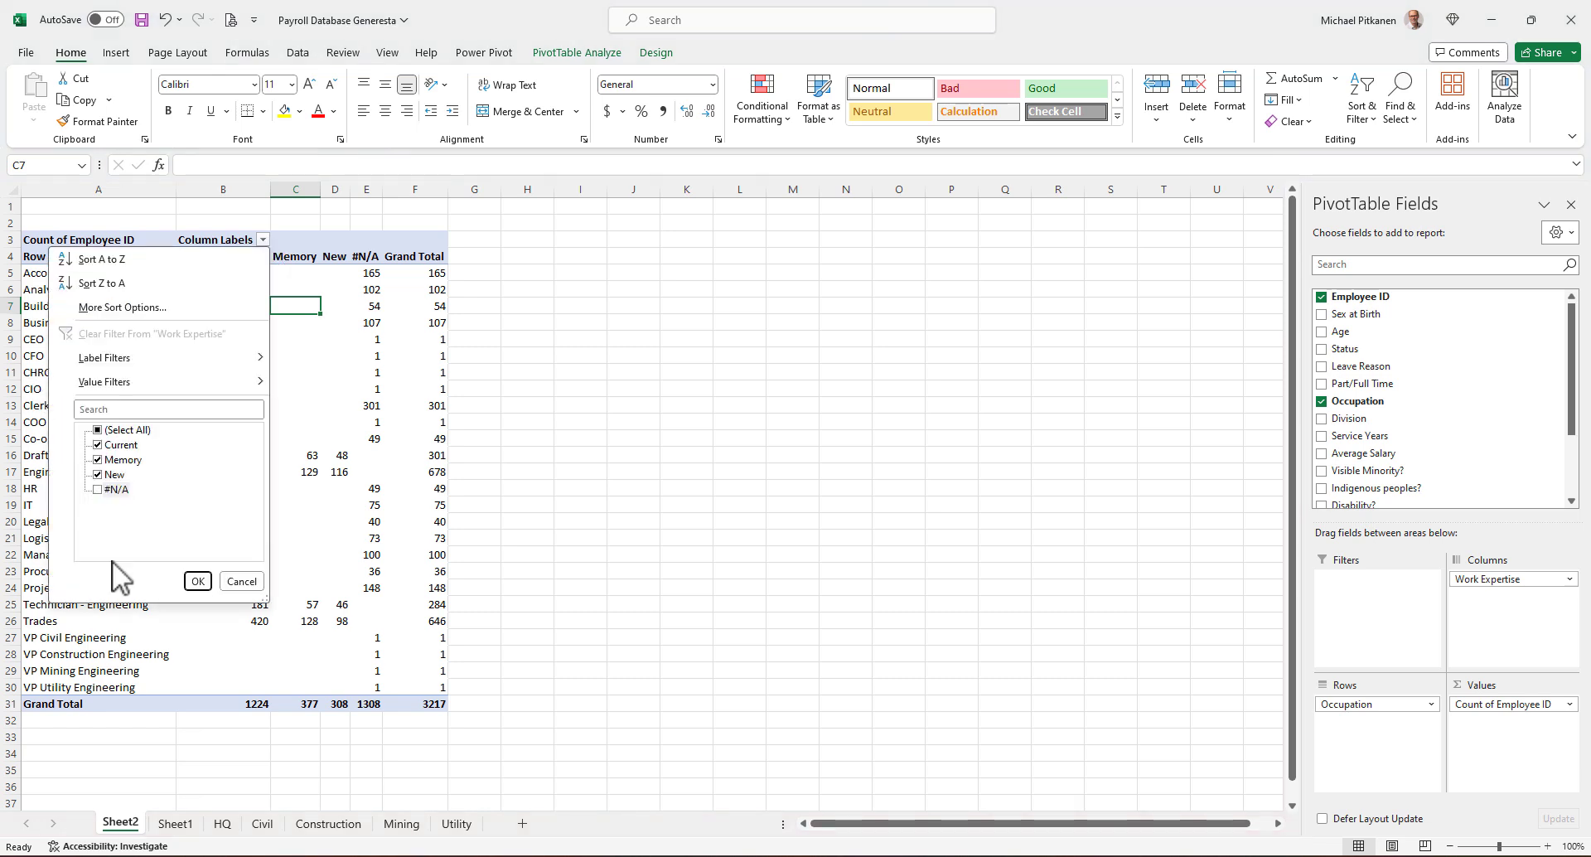
{"action": "left_click", "coordinate": [197, 581]}
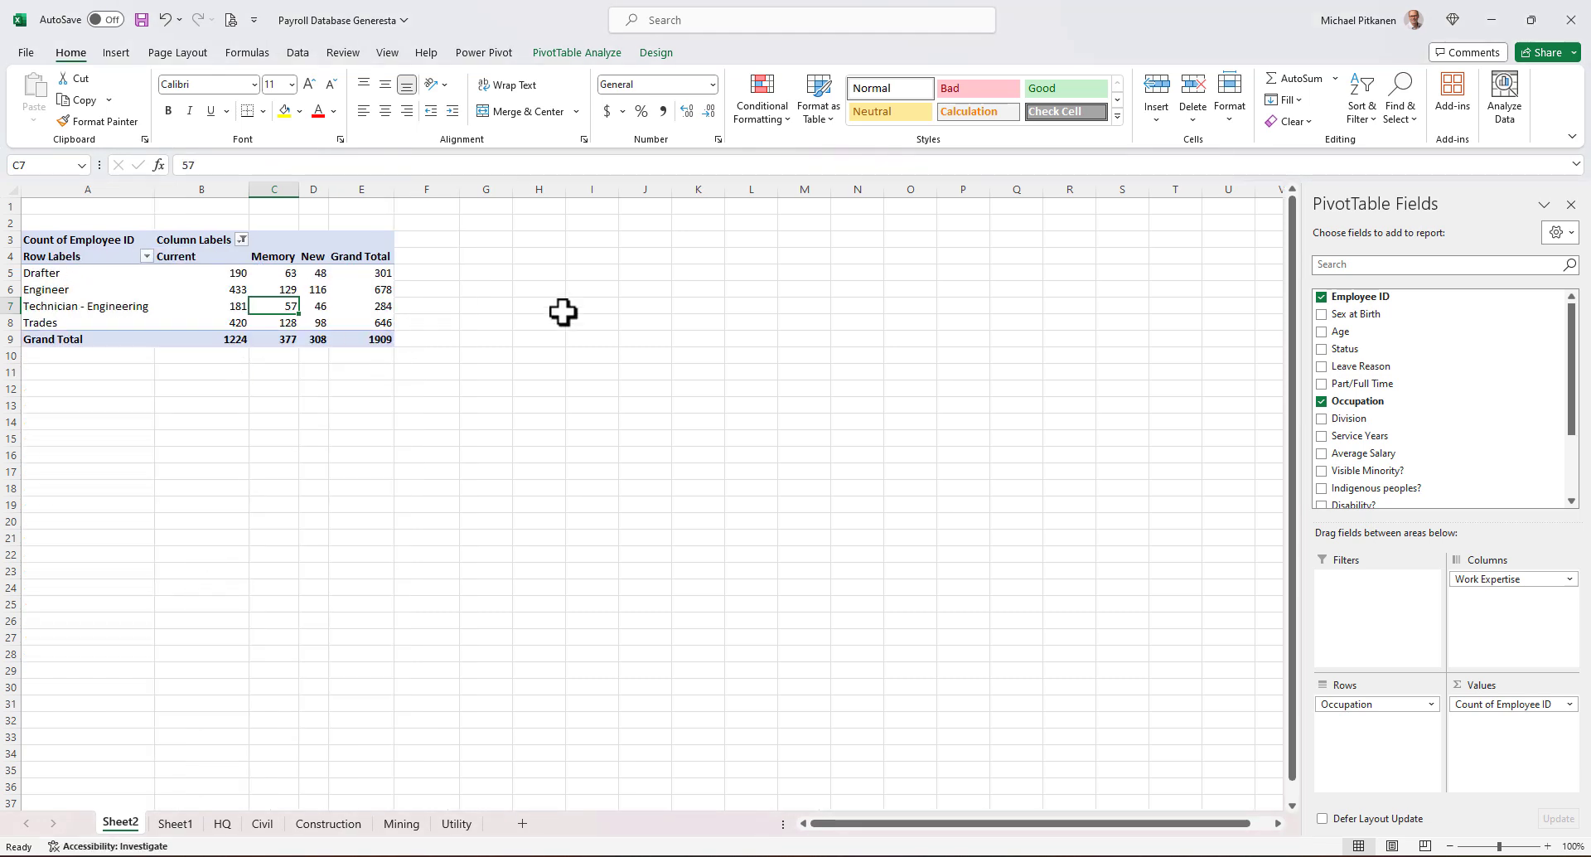